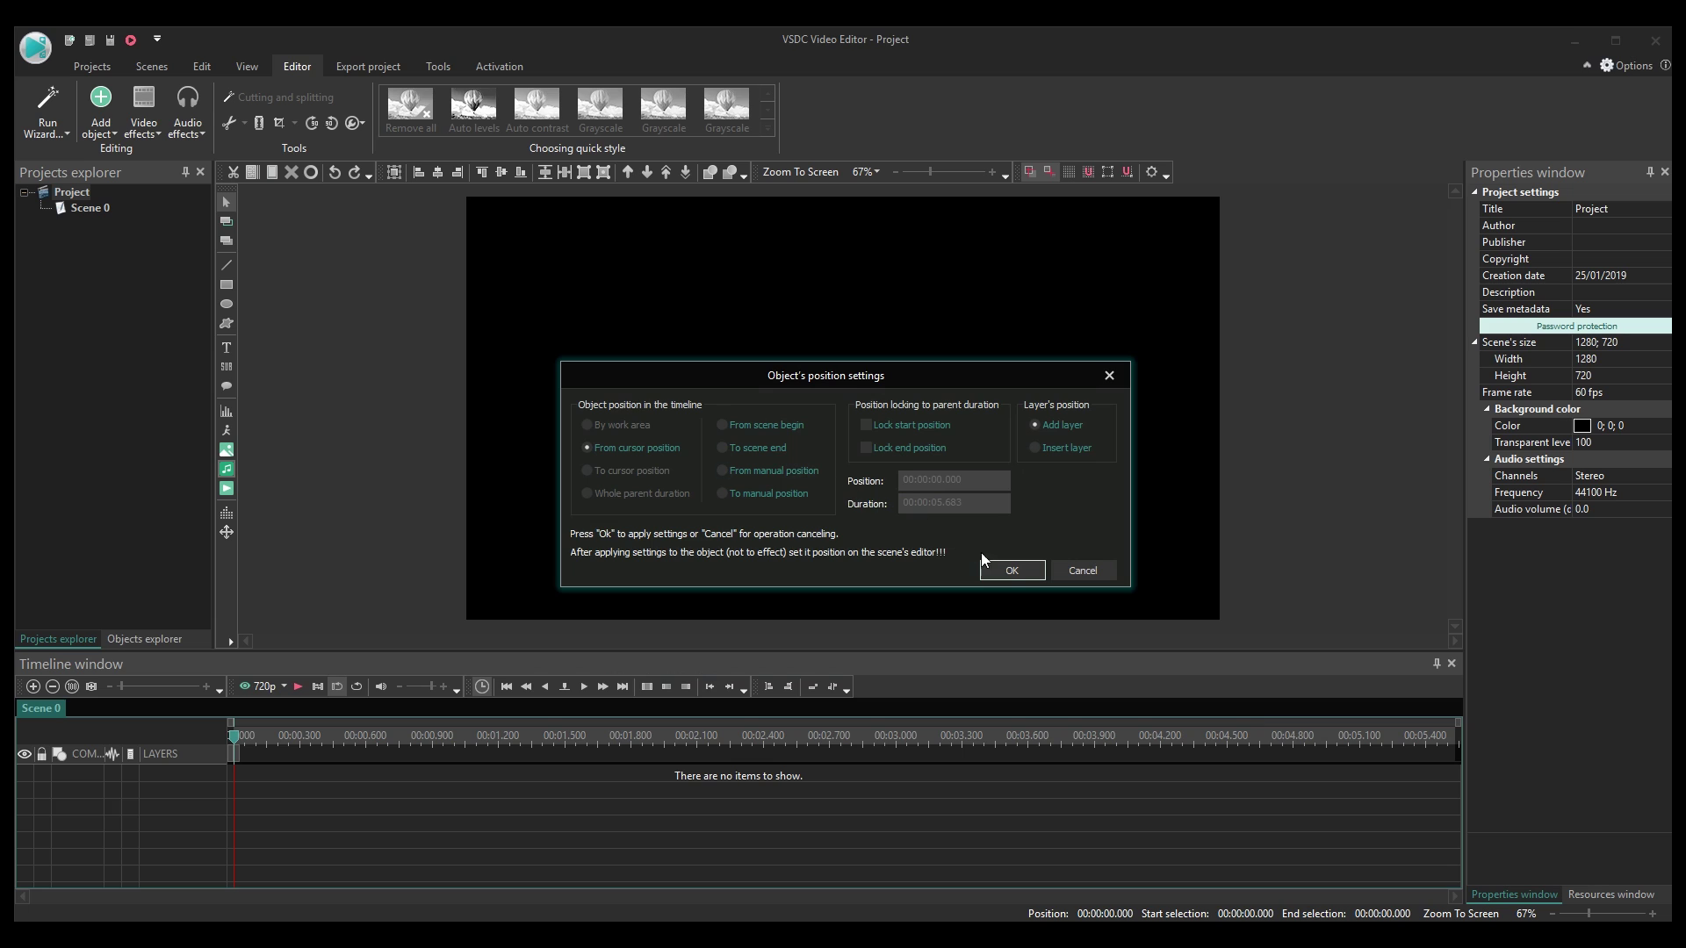
Place the sample audio from the cursor position and add an Amplify effect to it over the whole parent duration
{"action": "key", "text": "space"}
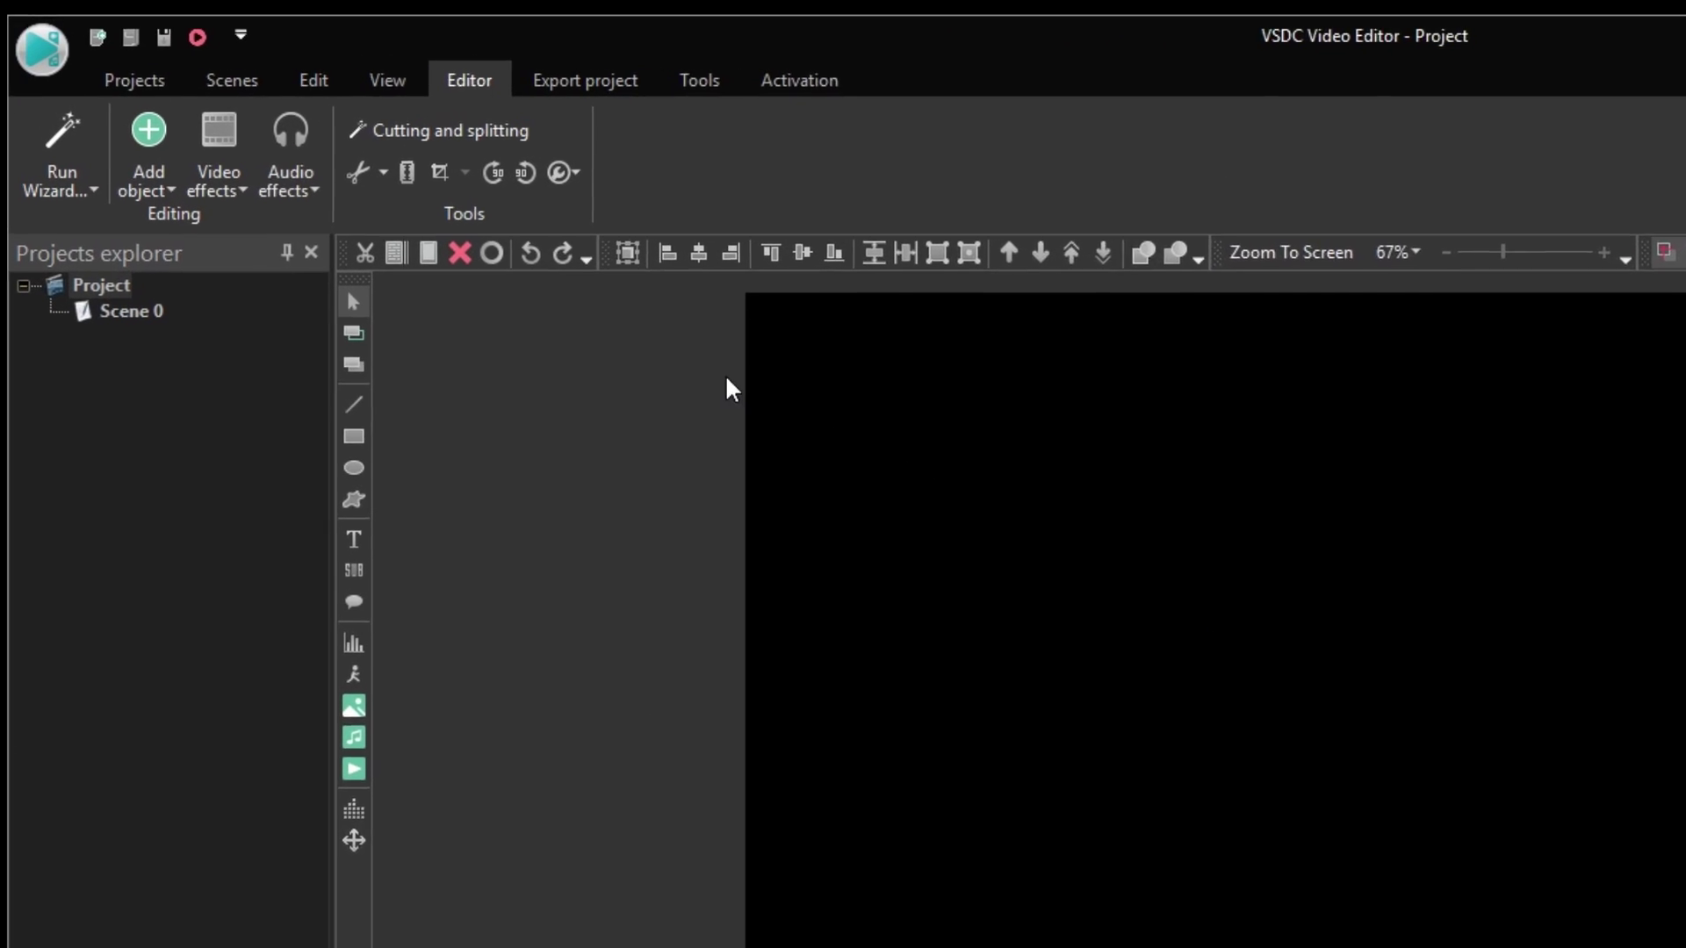
{"action": "left_click", "coordinate": [340, 206]}
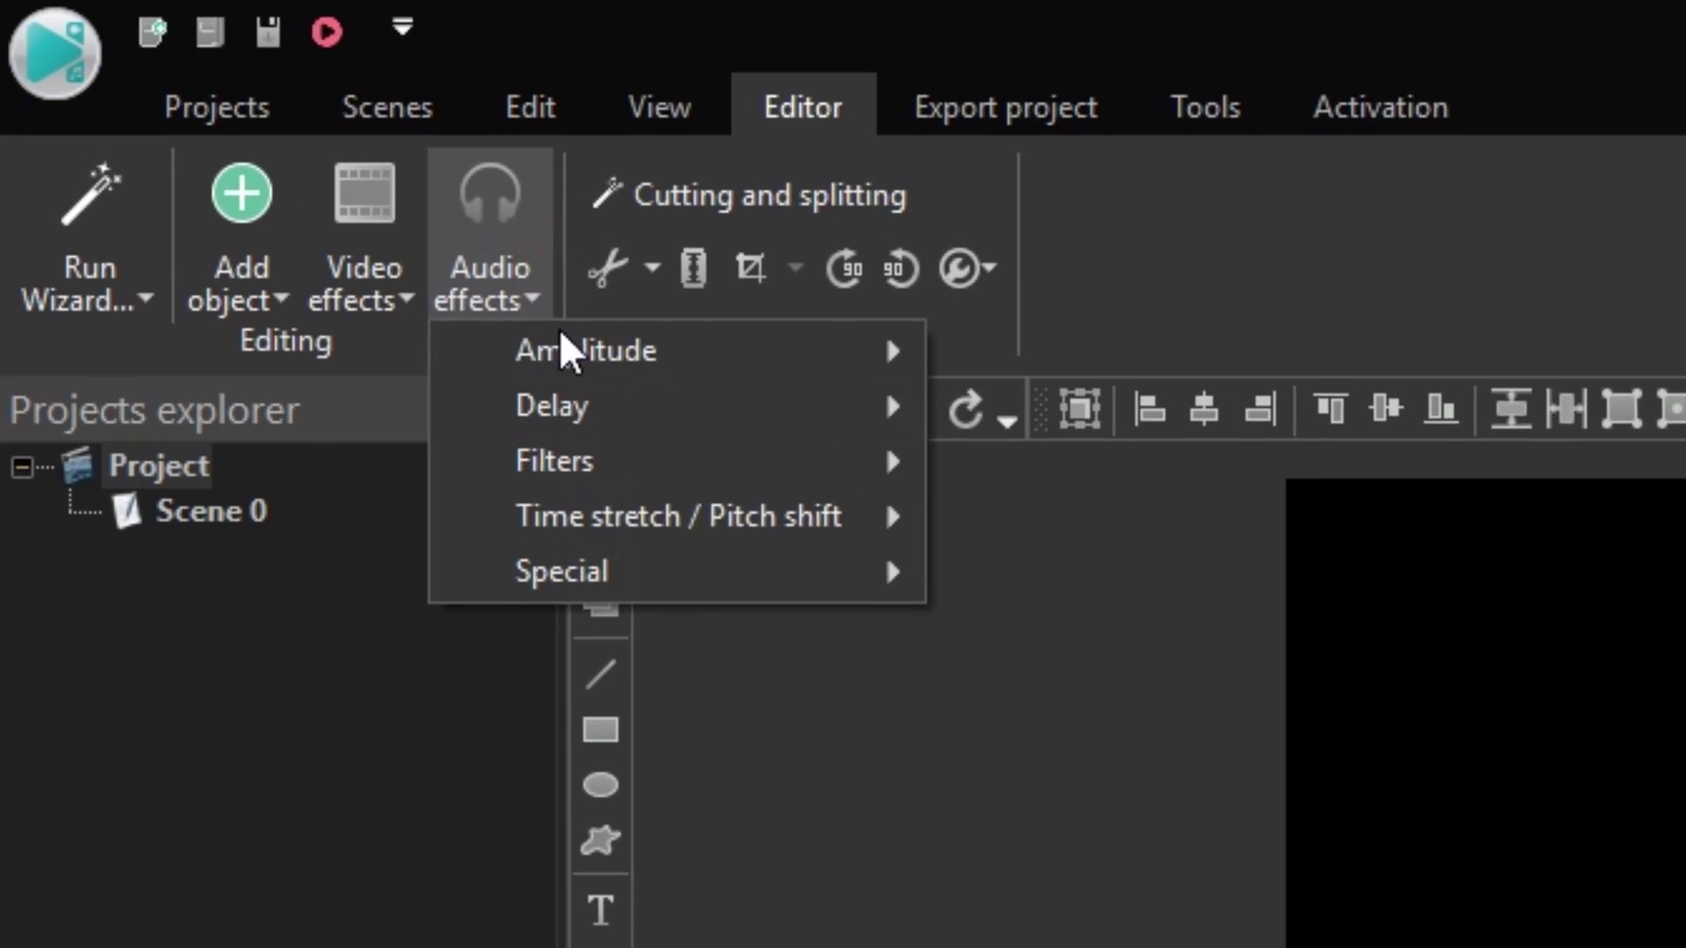
{"action": "mouse_move", "coordinate": [394, 254]}
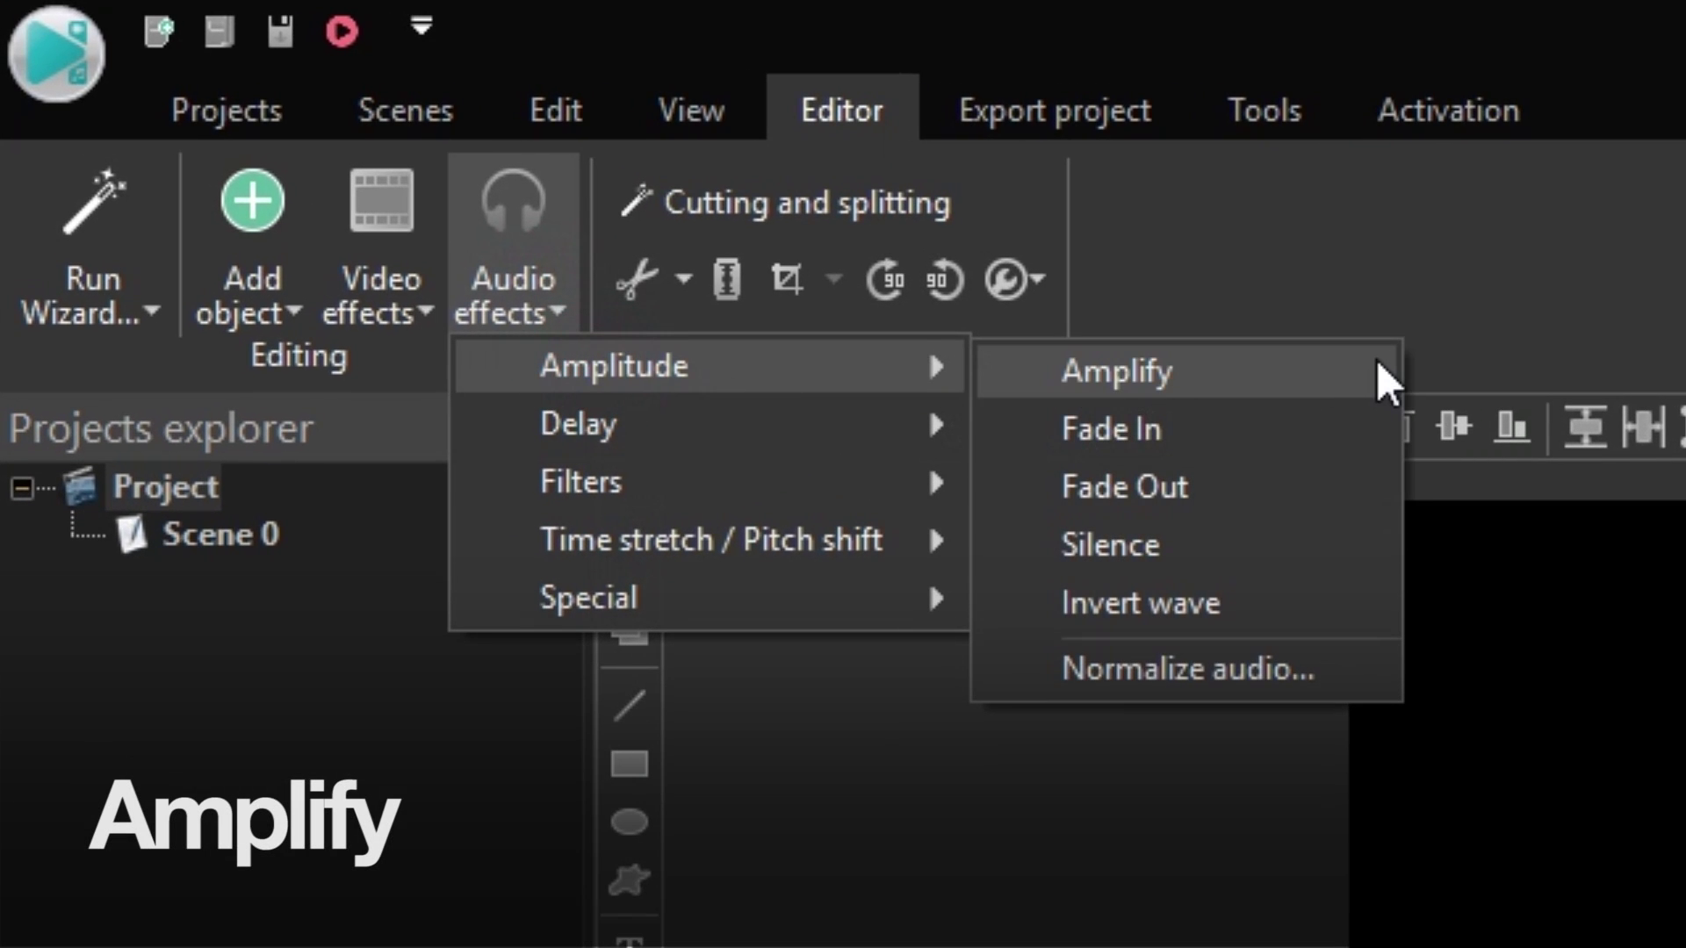
{"action": "left_click", "coordinate": [1379, 368]}
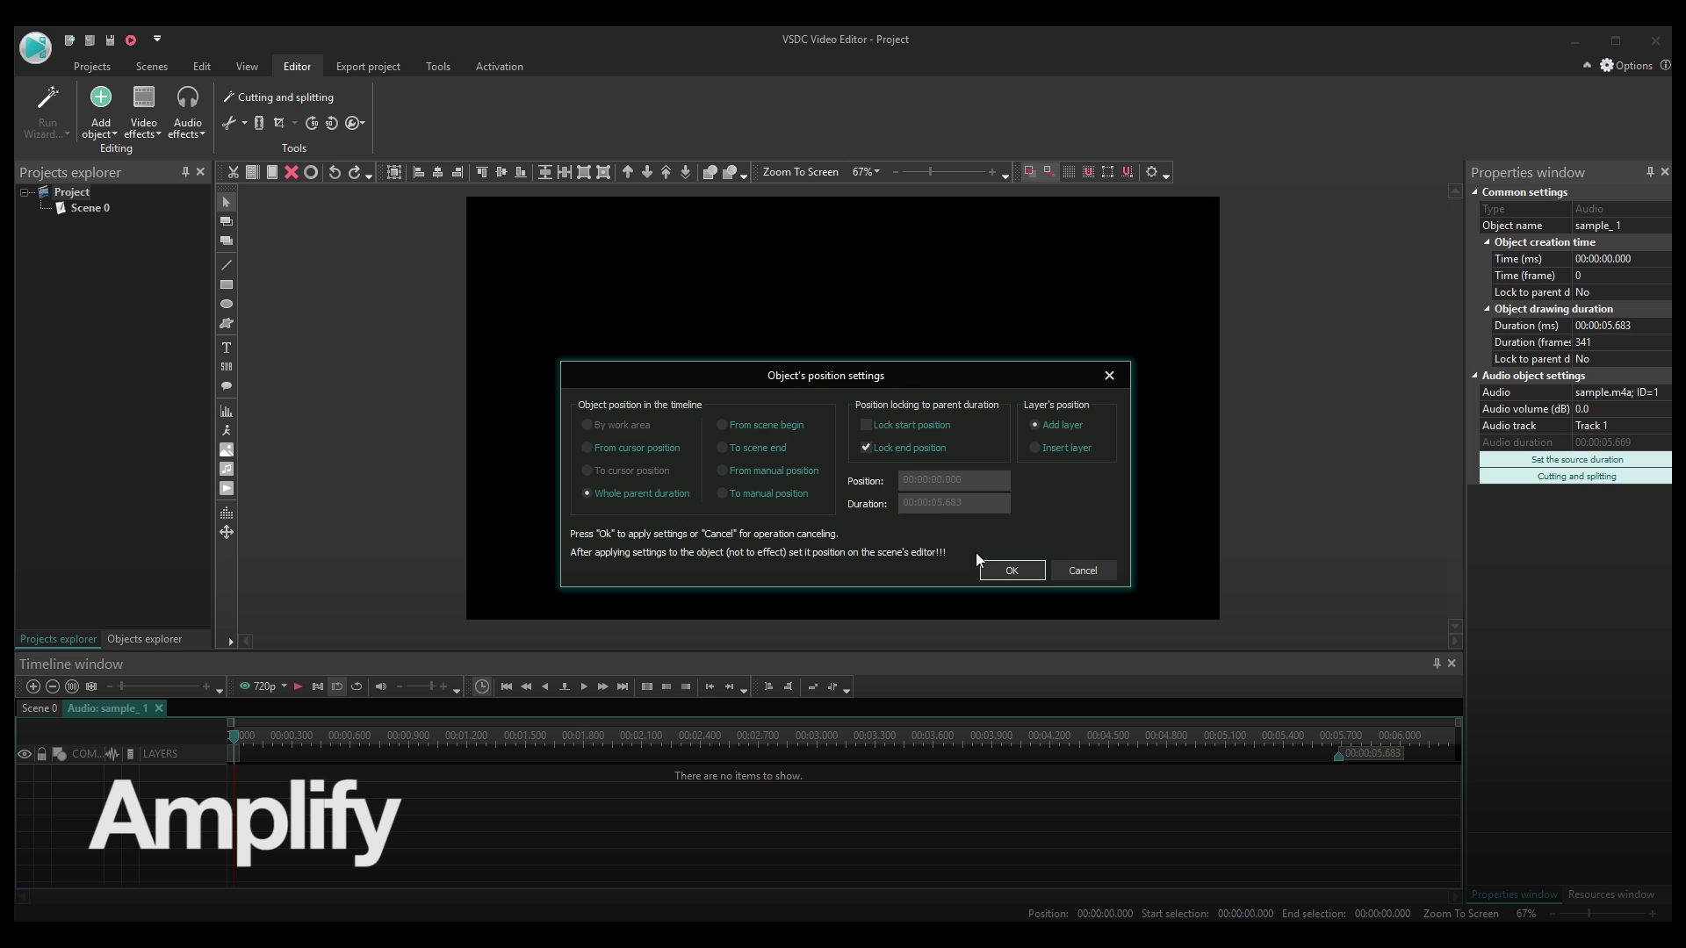
{"action": "left_click", "coordinate": [987, 564]}
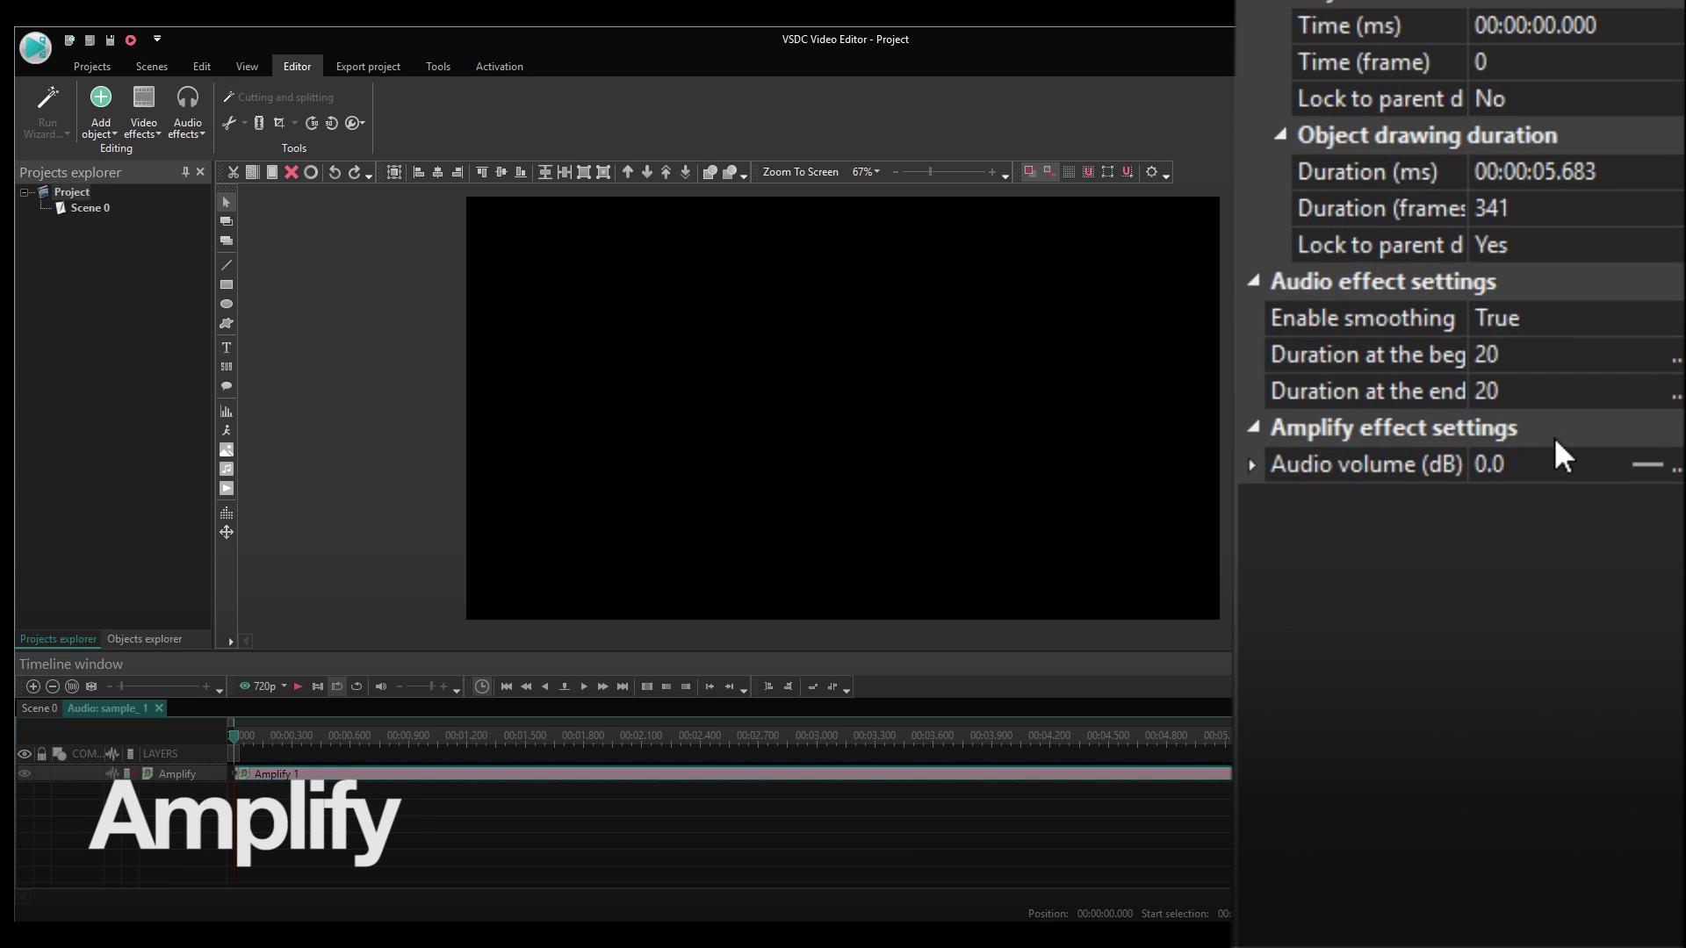
Set the Amplify effect's audio volume to 10 dB and play back the amplified audio
{"action": "left_click", "coordinate": [1543, 459]}
{"action": "type", "text": "10"}
{"action": "key", "text": "space"}
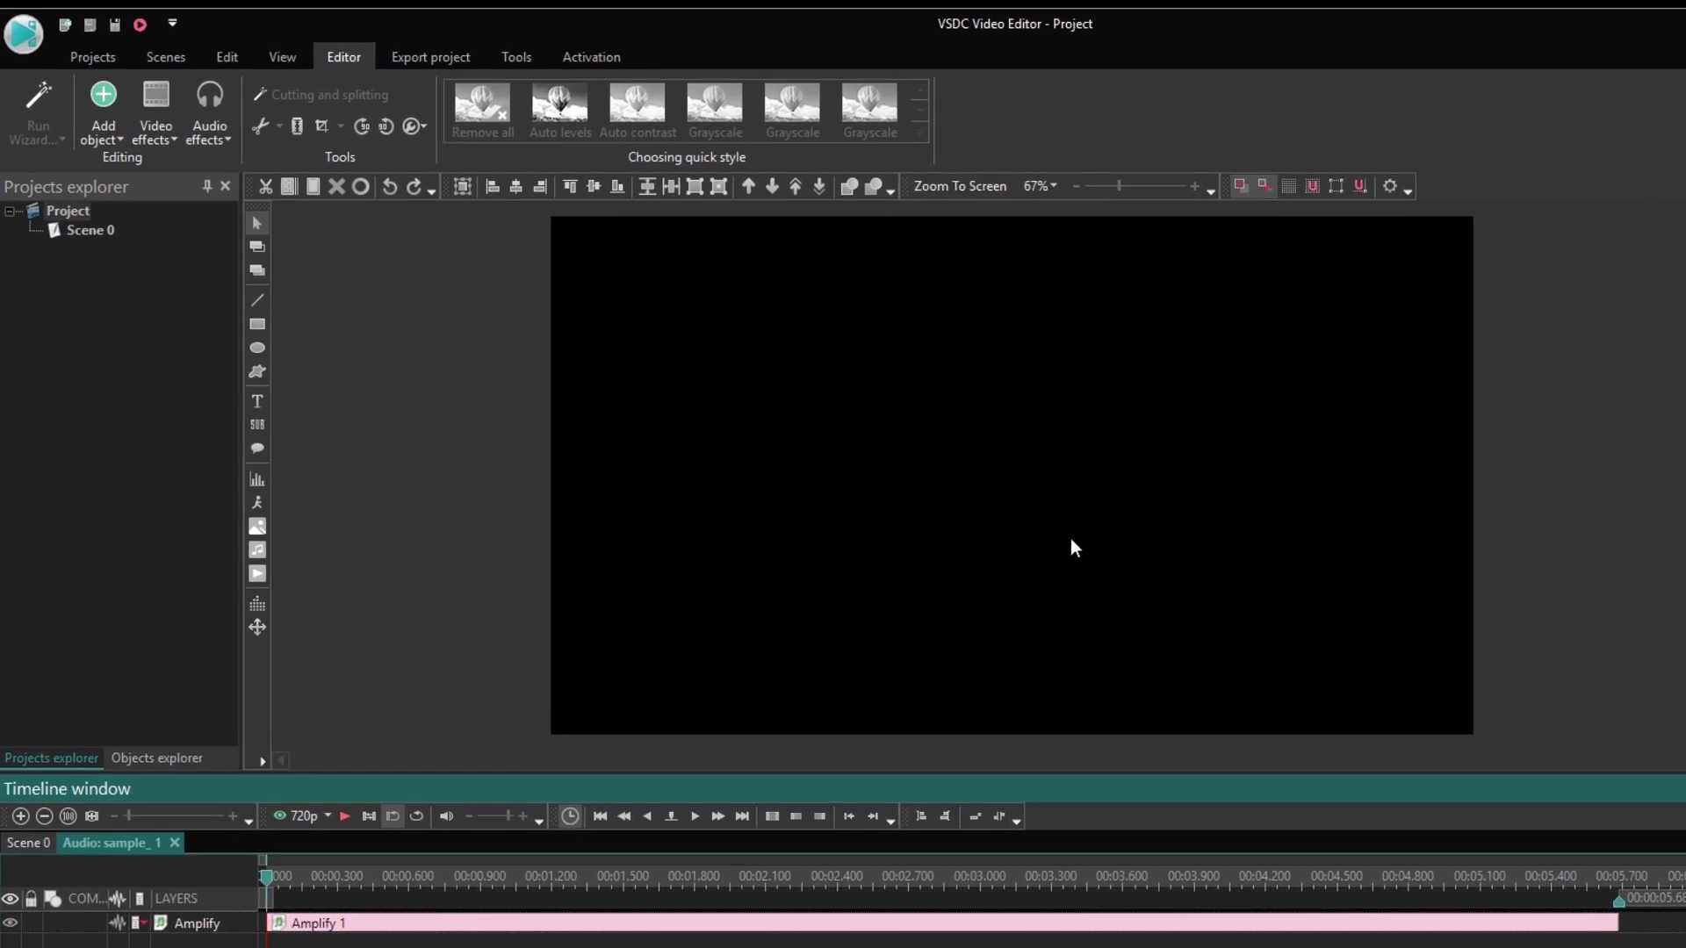
Add a Flanger effect to the sample audio over the whole parent duration and preview it
{"action": "left_click", "coordinate": [212, 136]}
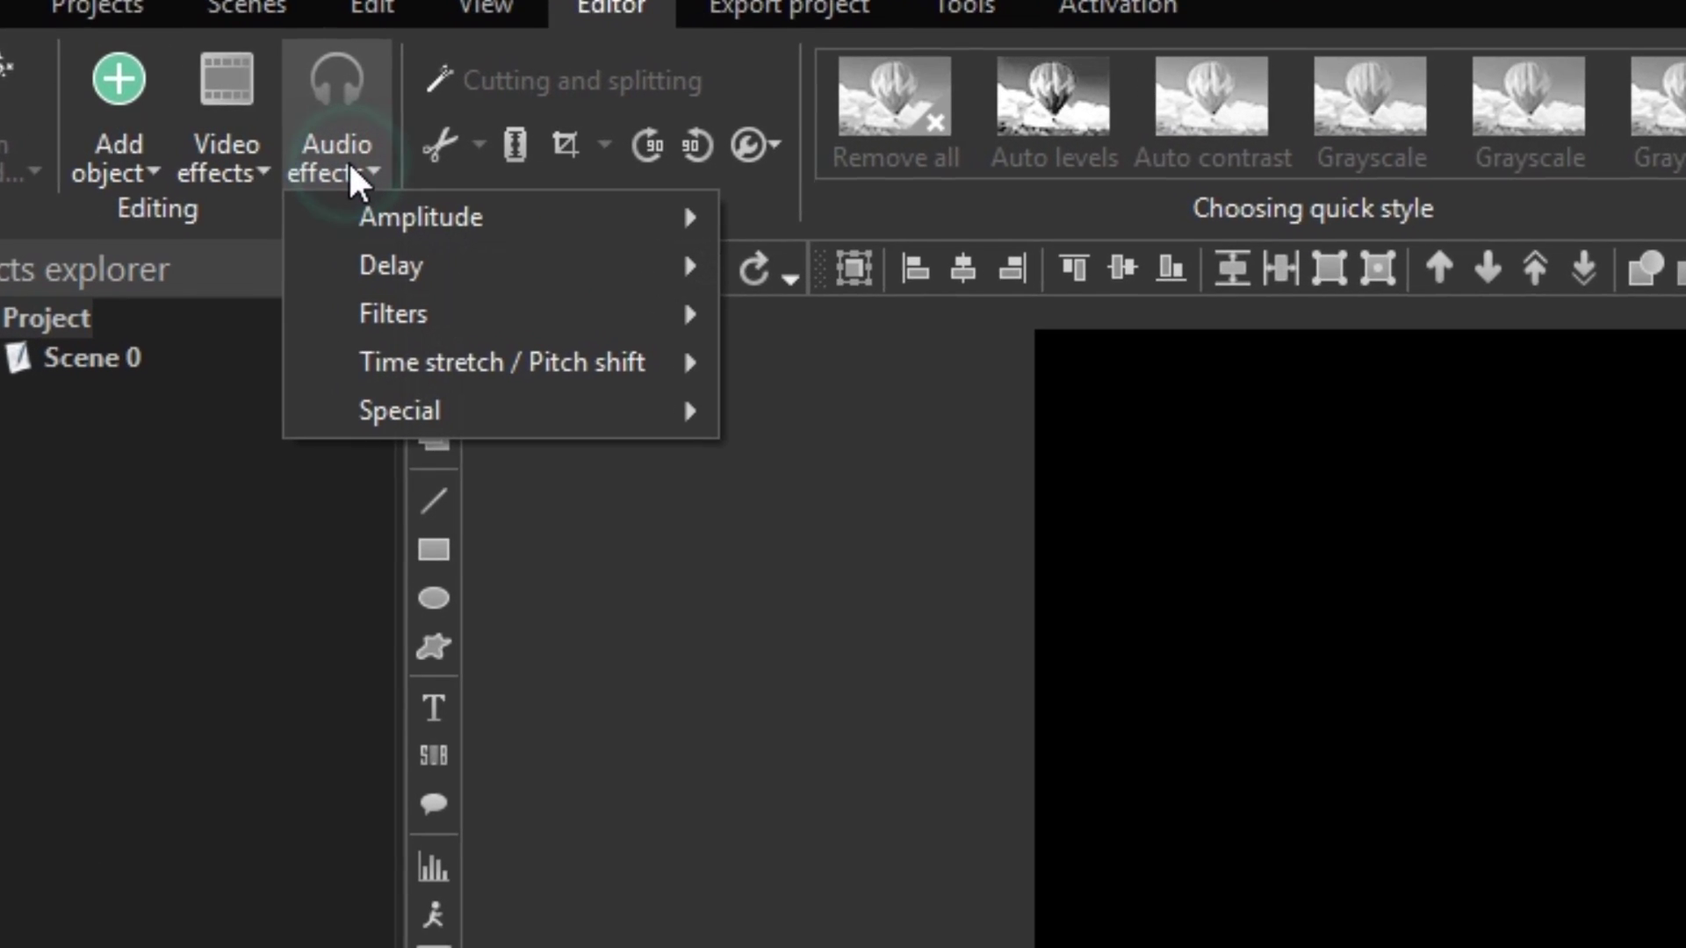
{"action": "mouse_move", "coordinate": [450, 271]}
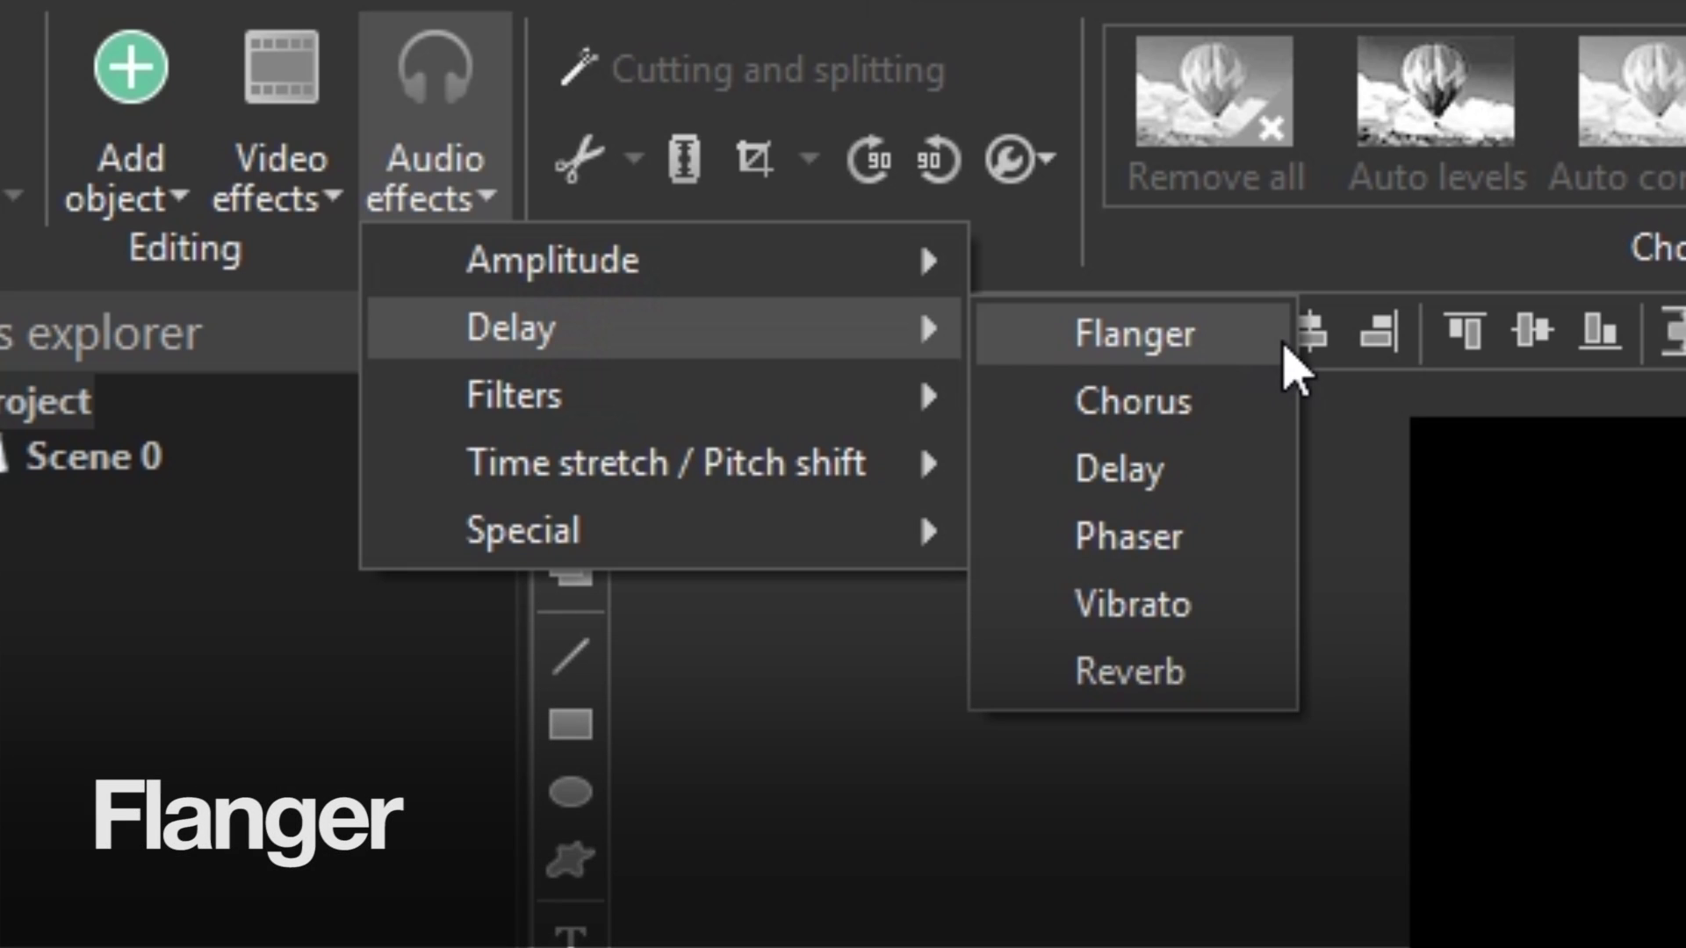
{"action": "left_click", "coordinate": [1278, 338]}
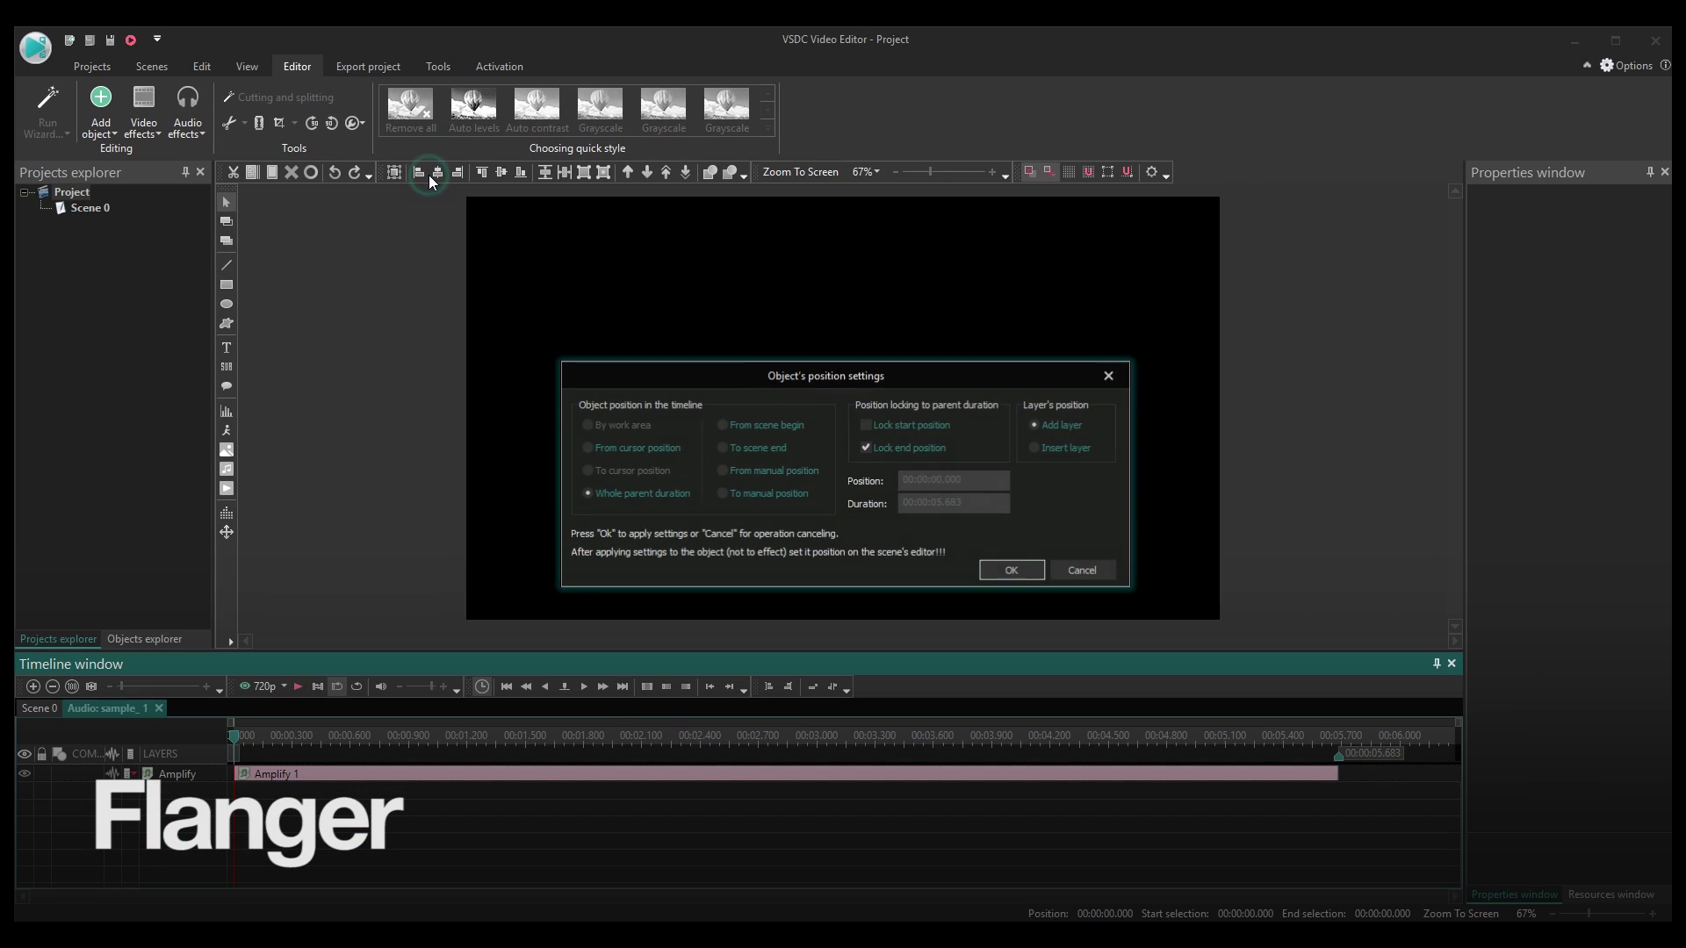
{"action": "left_click", "coordinate": [1010, 569]}
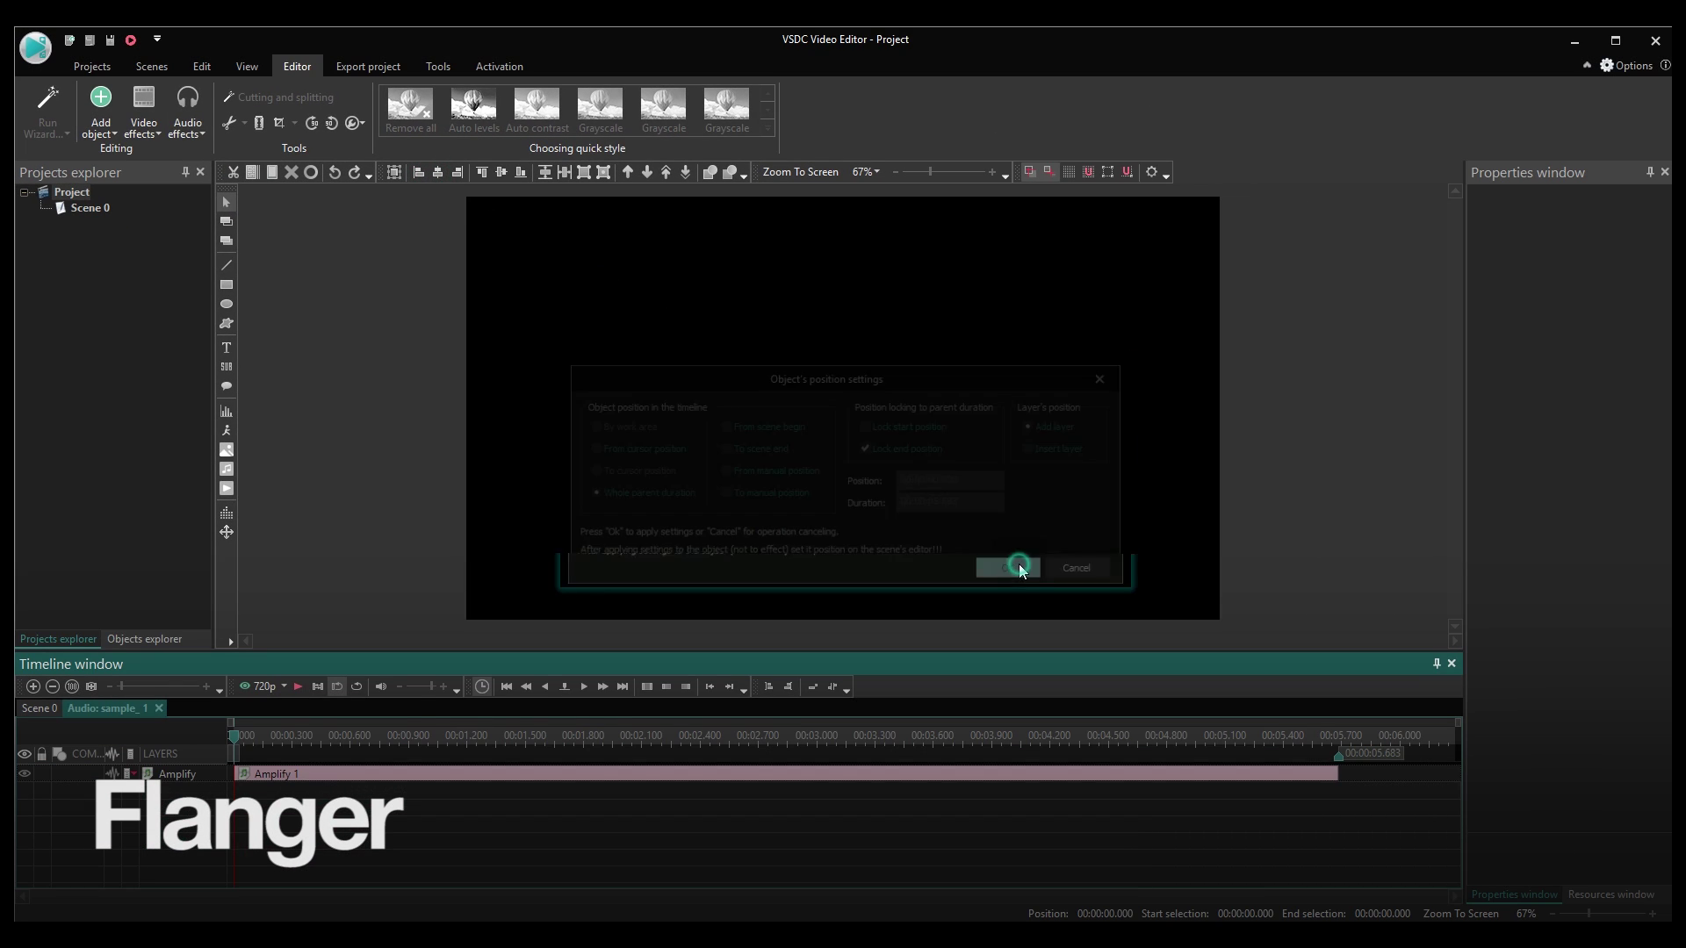
{"action": "key", "text": "space"}
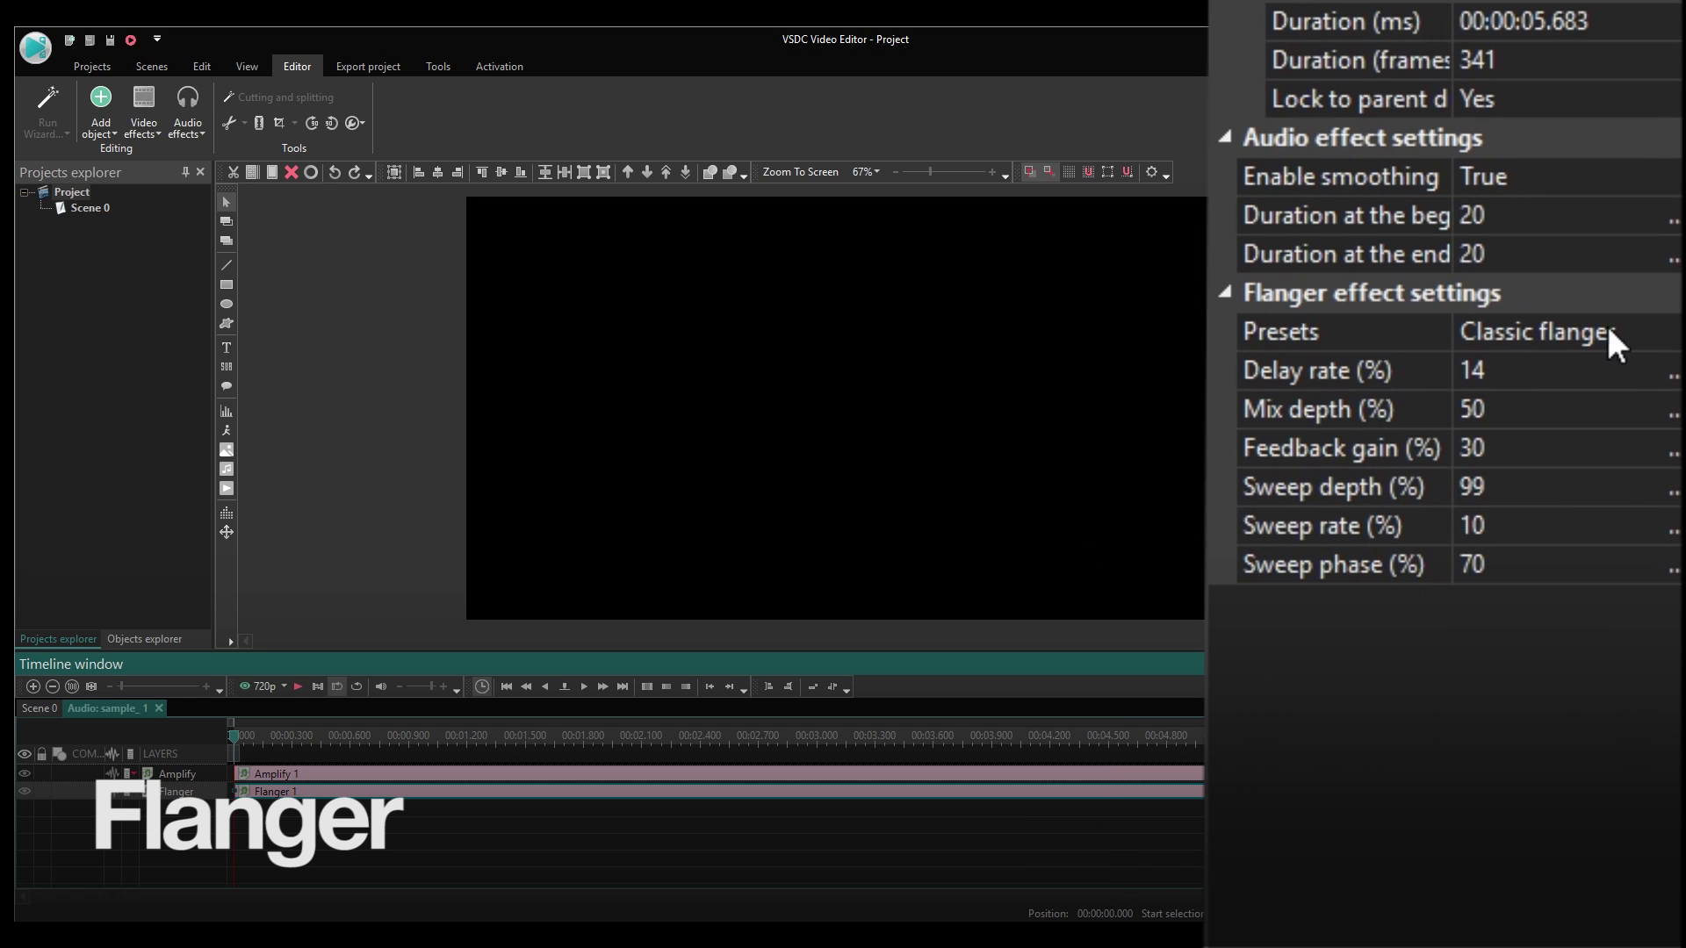
Try the Metal bunker preset on the Flanger effect with playback, and switch the preset to Old TV-set
{"action": "left_click", "coordinate": [1620, 332]}
{"action": "left_click", "coordinate": [1669, 332]}
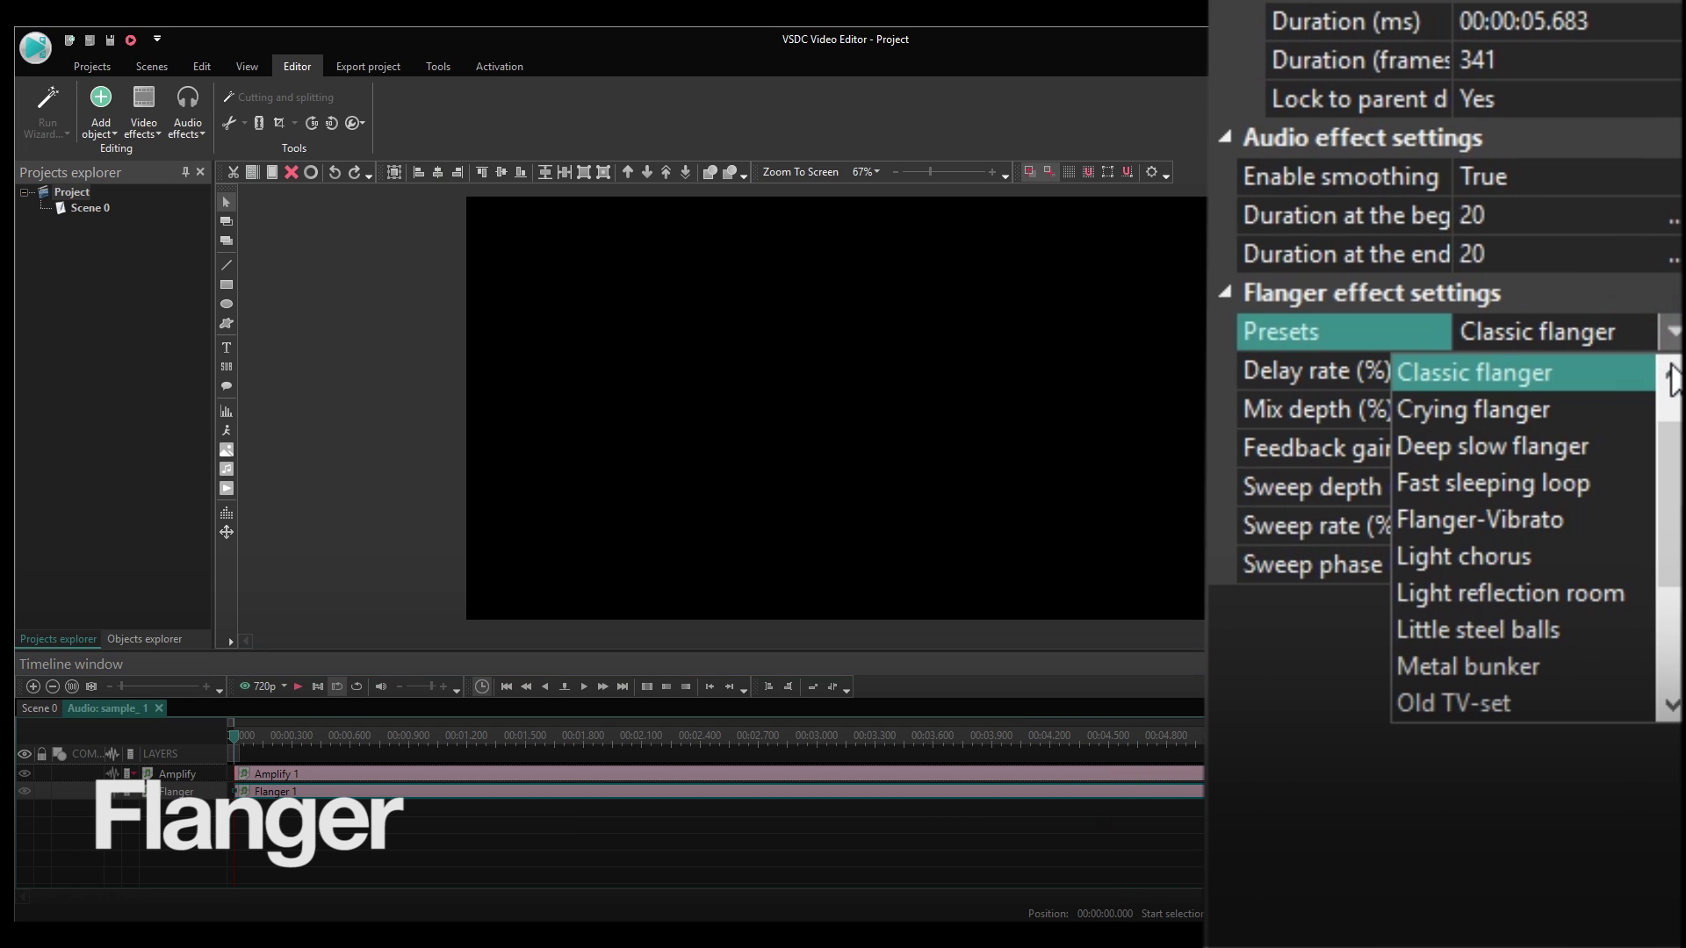
{"action": "left_click_drag", "start_coordinate": [1673, 387], "coordinate": [1673, 615]}
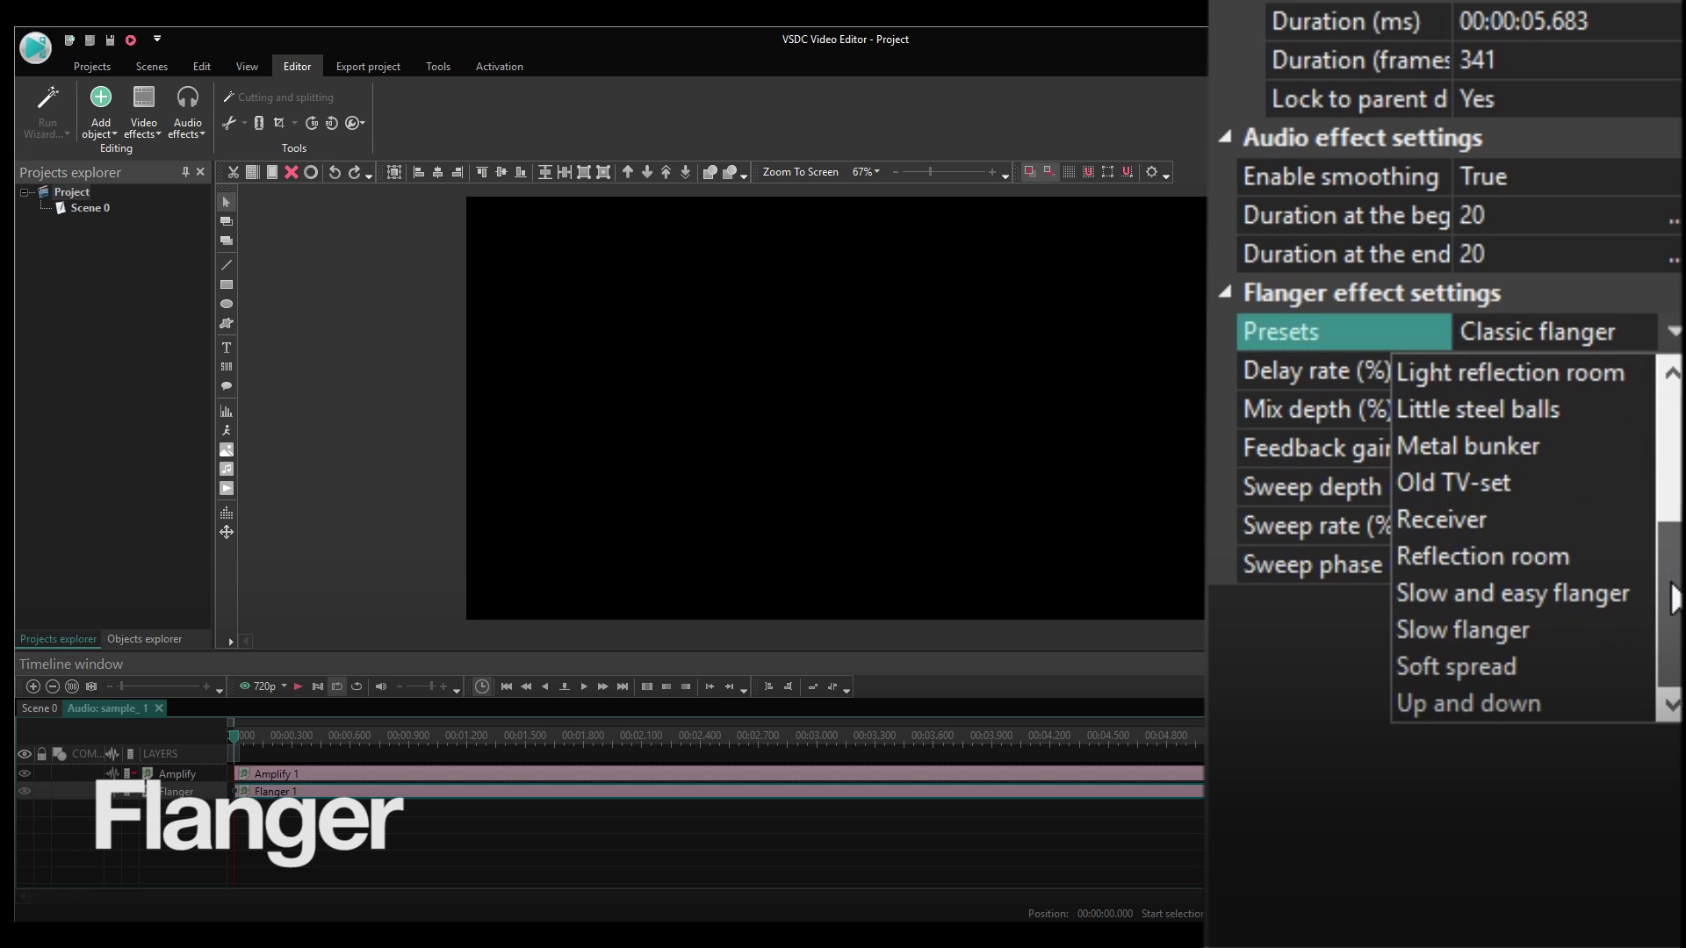
{"action": "left_click", "coordinate": [1540, 439]}
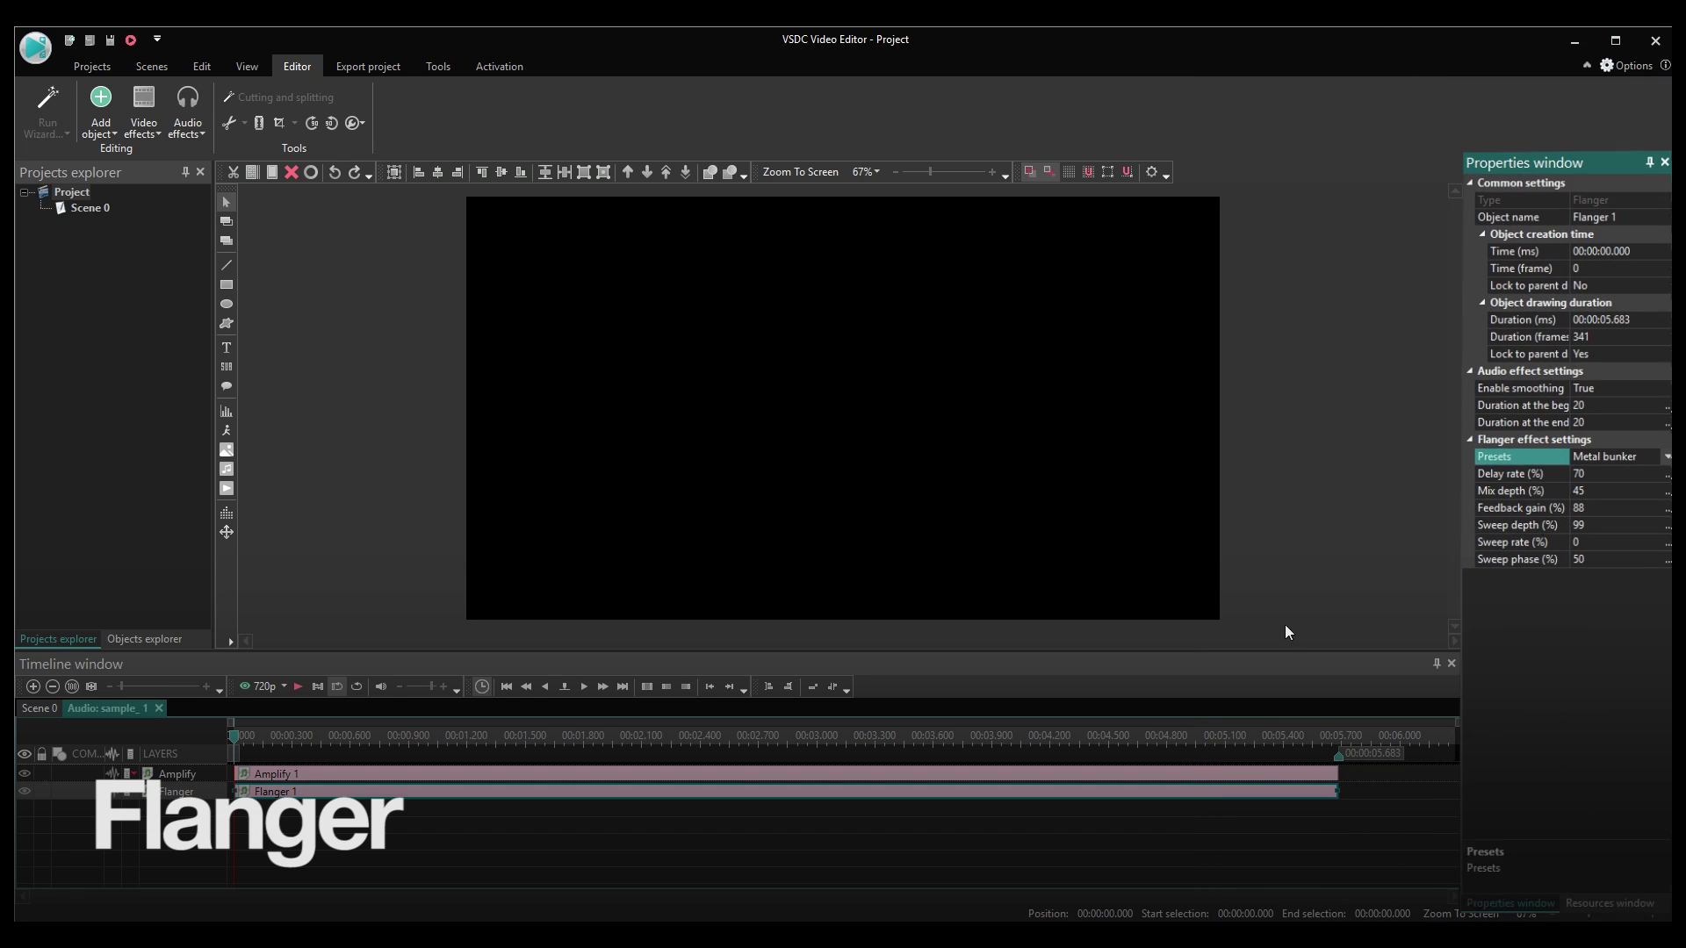
{"action": "key", "text": "space"}
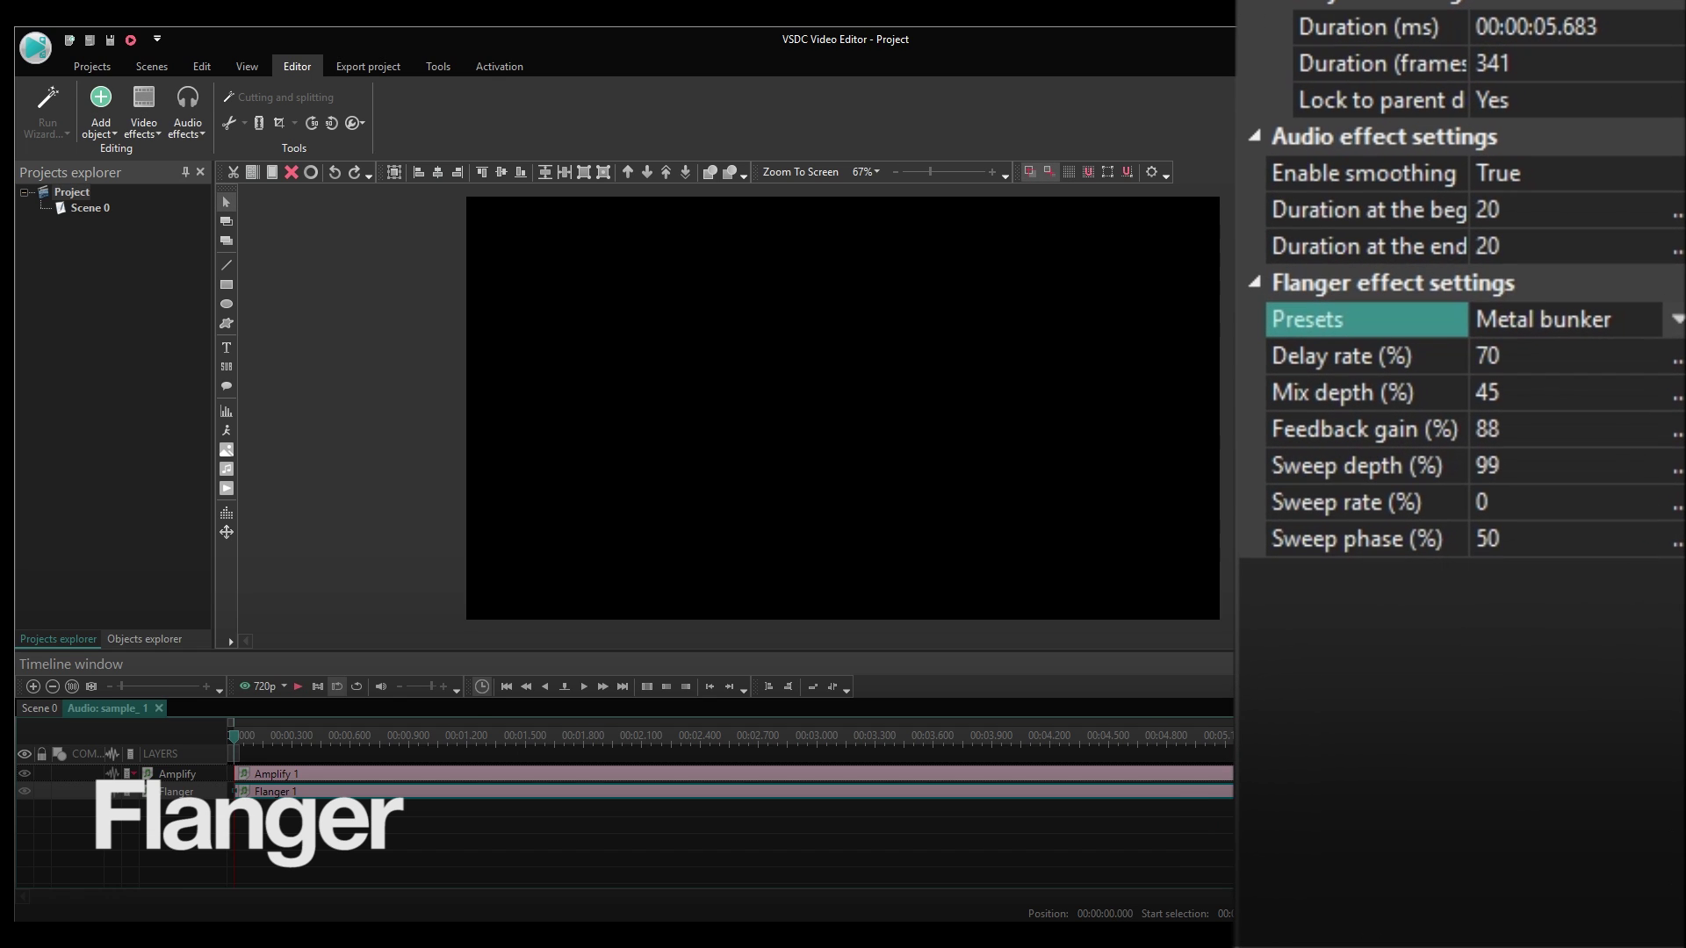
{"action": "left_click", "coordinate": [1678, 320]}
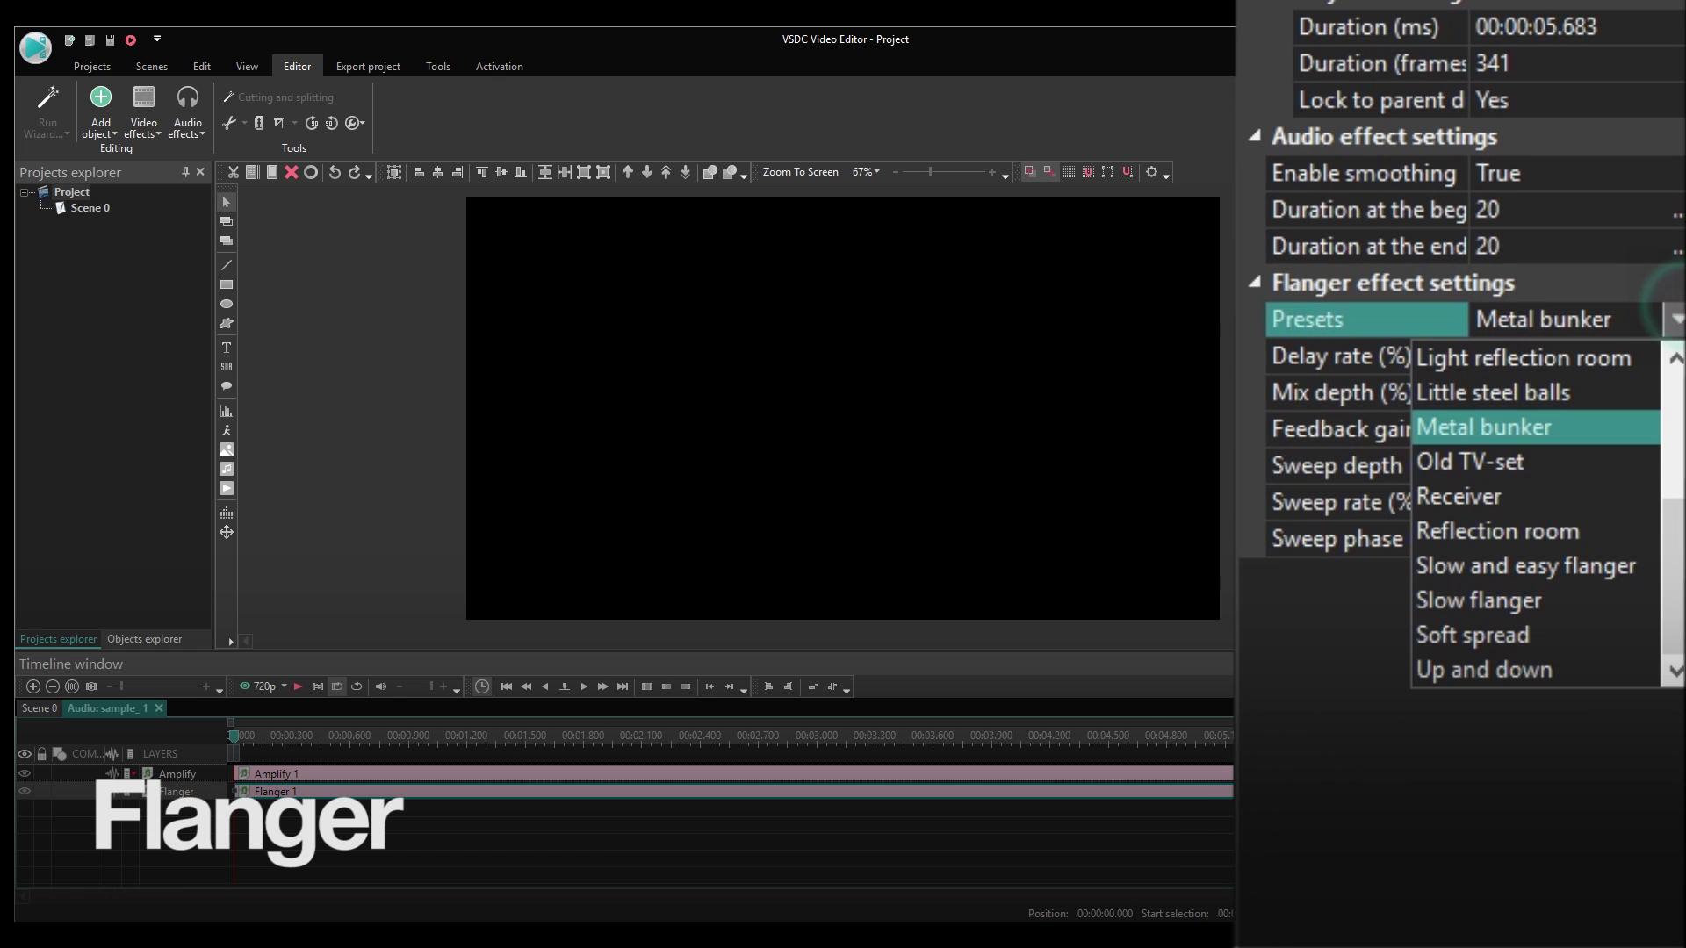
{"action": "left_click", "coordinate": [1557, 462]}
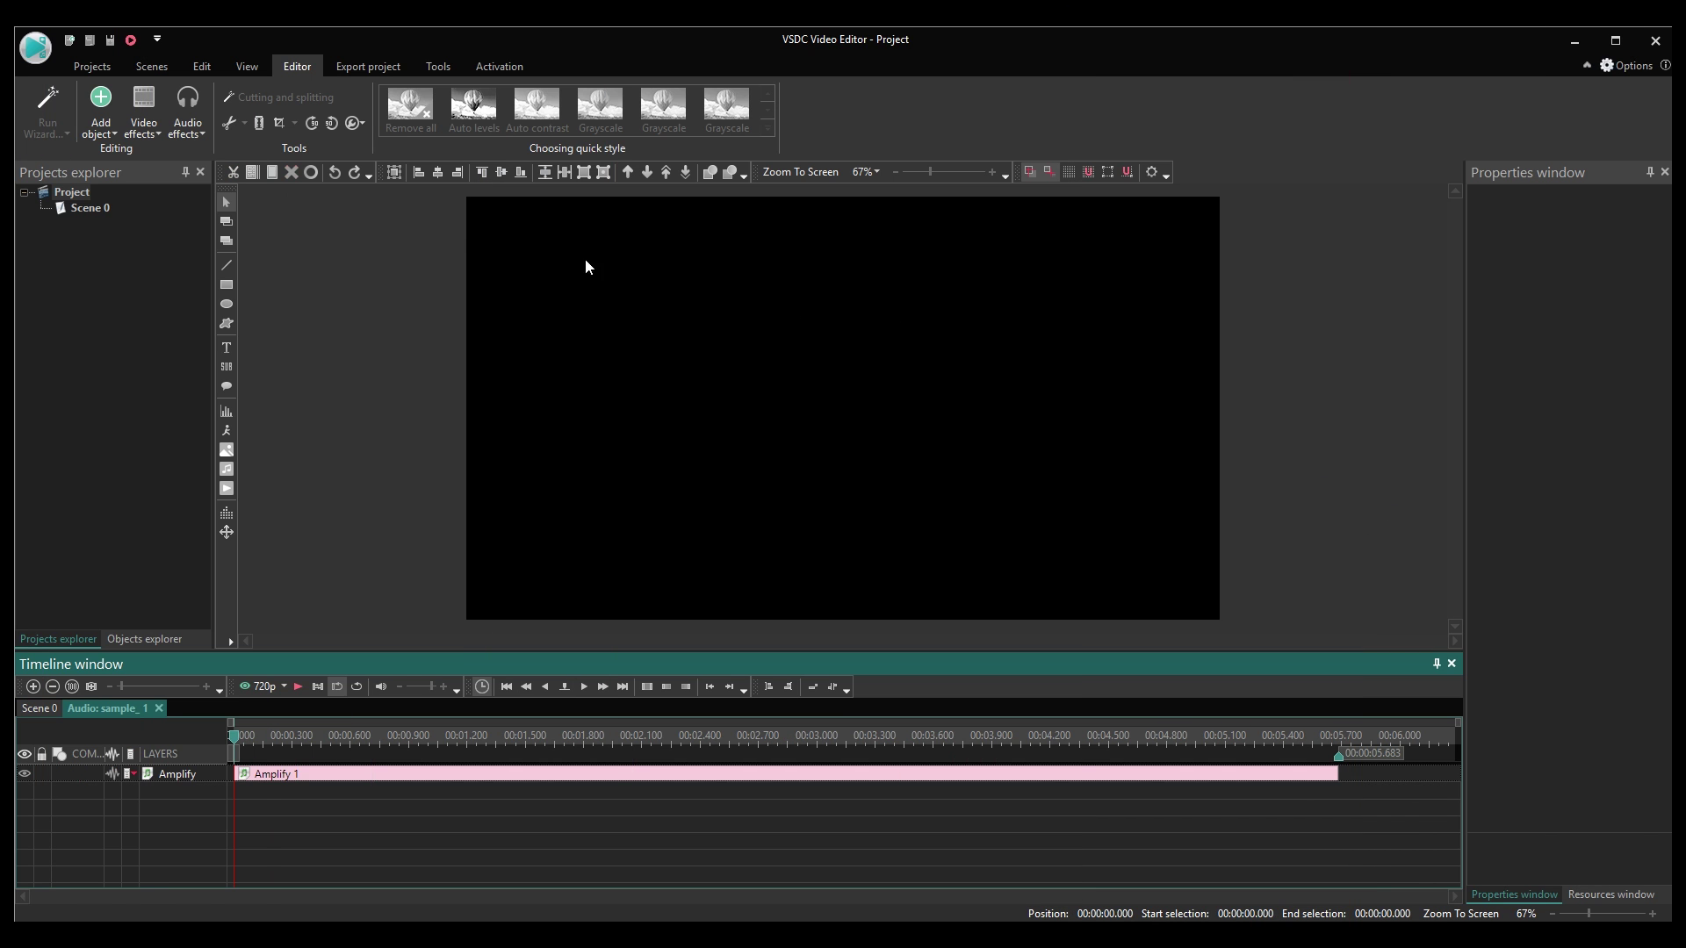
Add a Chorus effect to the sample audio over the whole parent duration
{"action": "left_click", "coordinate": [188, 113]}
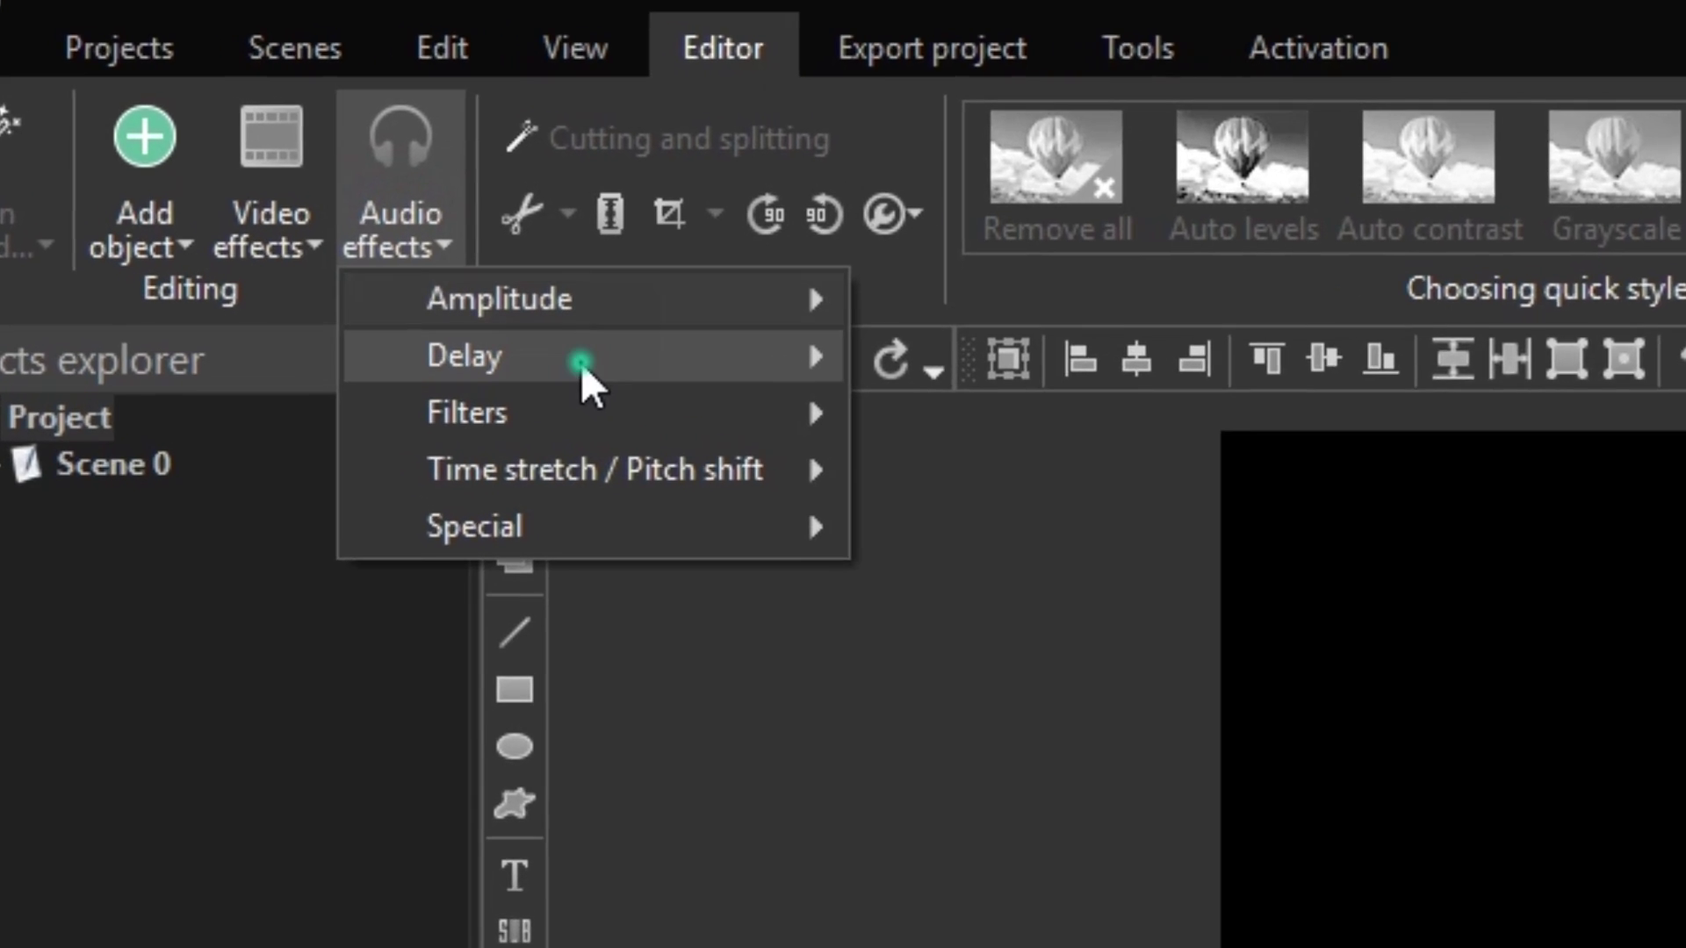
{"action": "mouse_move", "coordinate": [590, 383]}
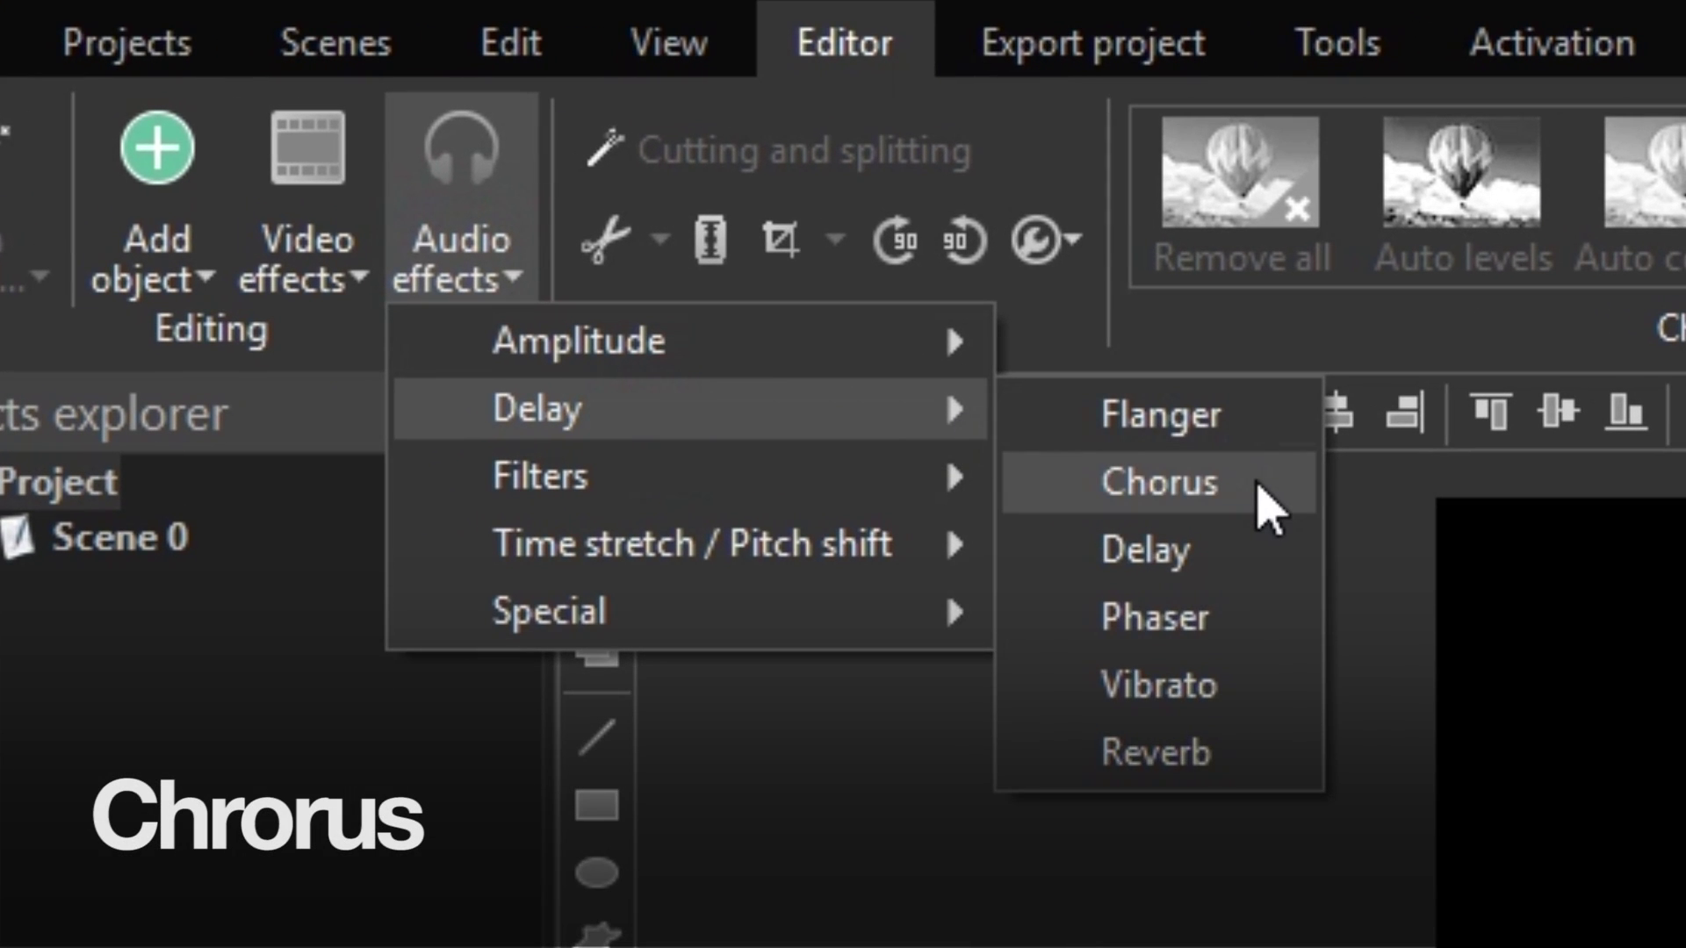
{"action": "left_click", "coordinate": [1258, 485]}
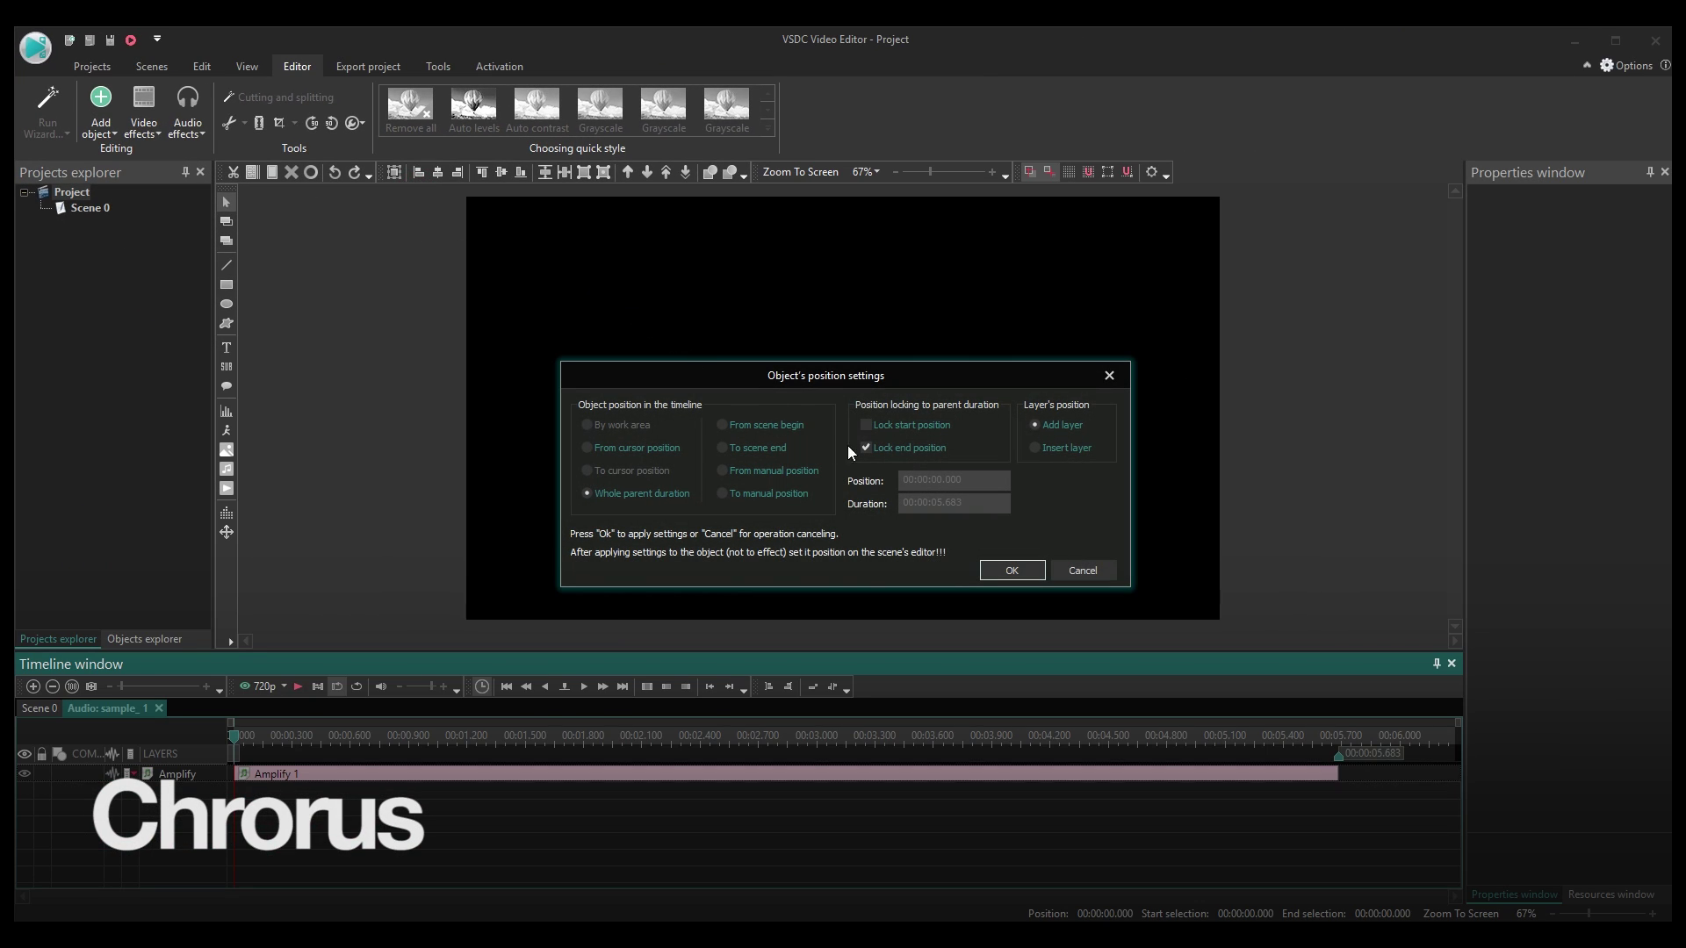
{"action": "left_click", "coordinate": [1044, 570]}
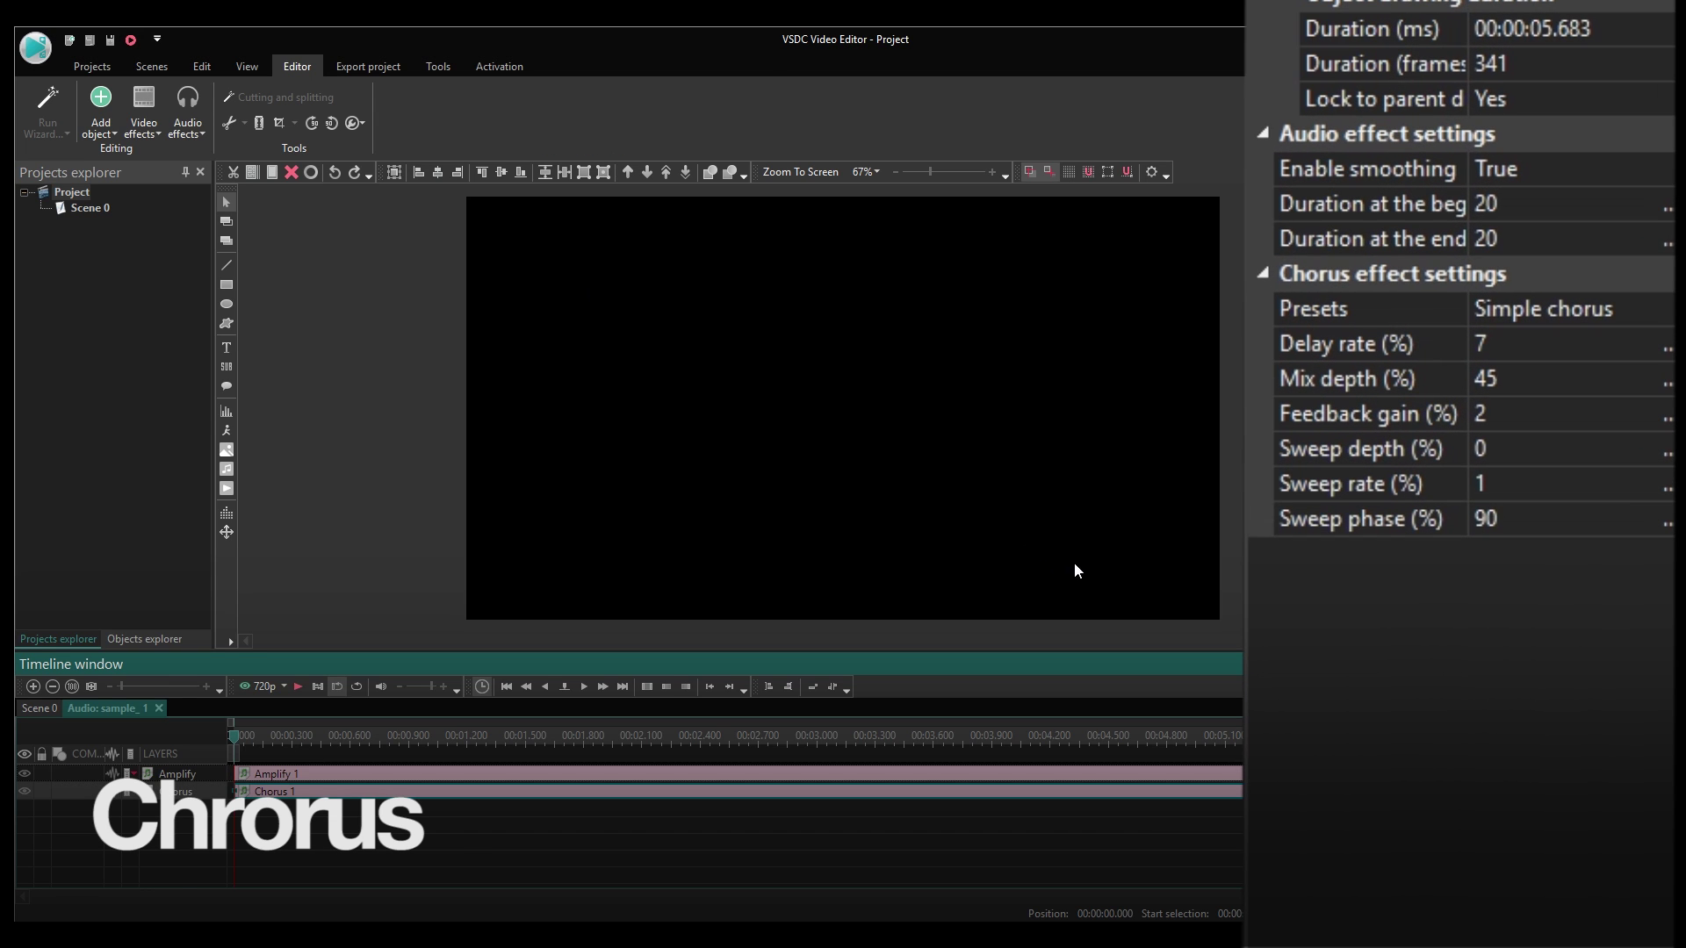
Try the Psychedelic preset on the Chorus effect with playback, and switch the preset to Slow metallic flanger
{"action": "left_click", "coordinate": [1626, 312]}
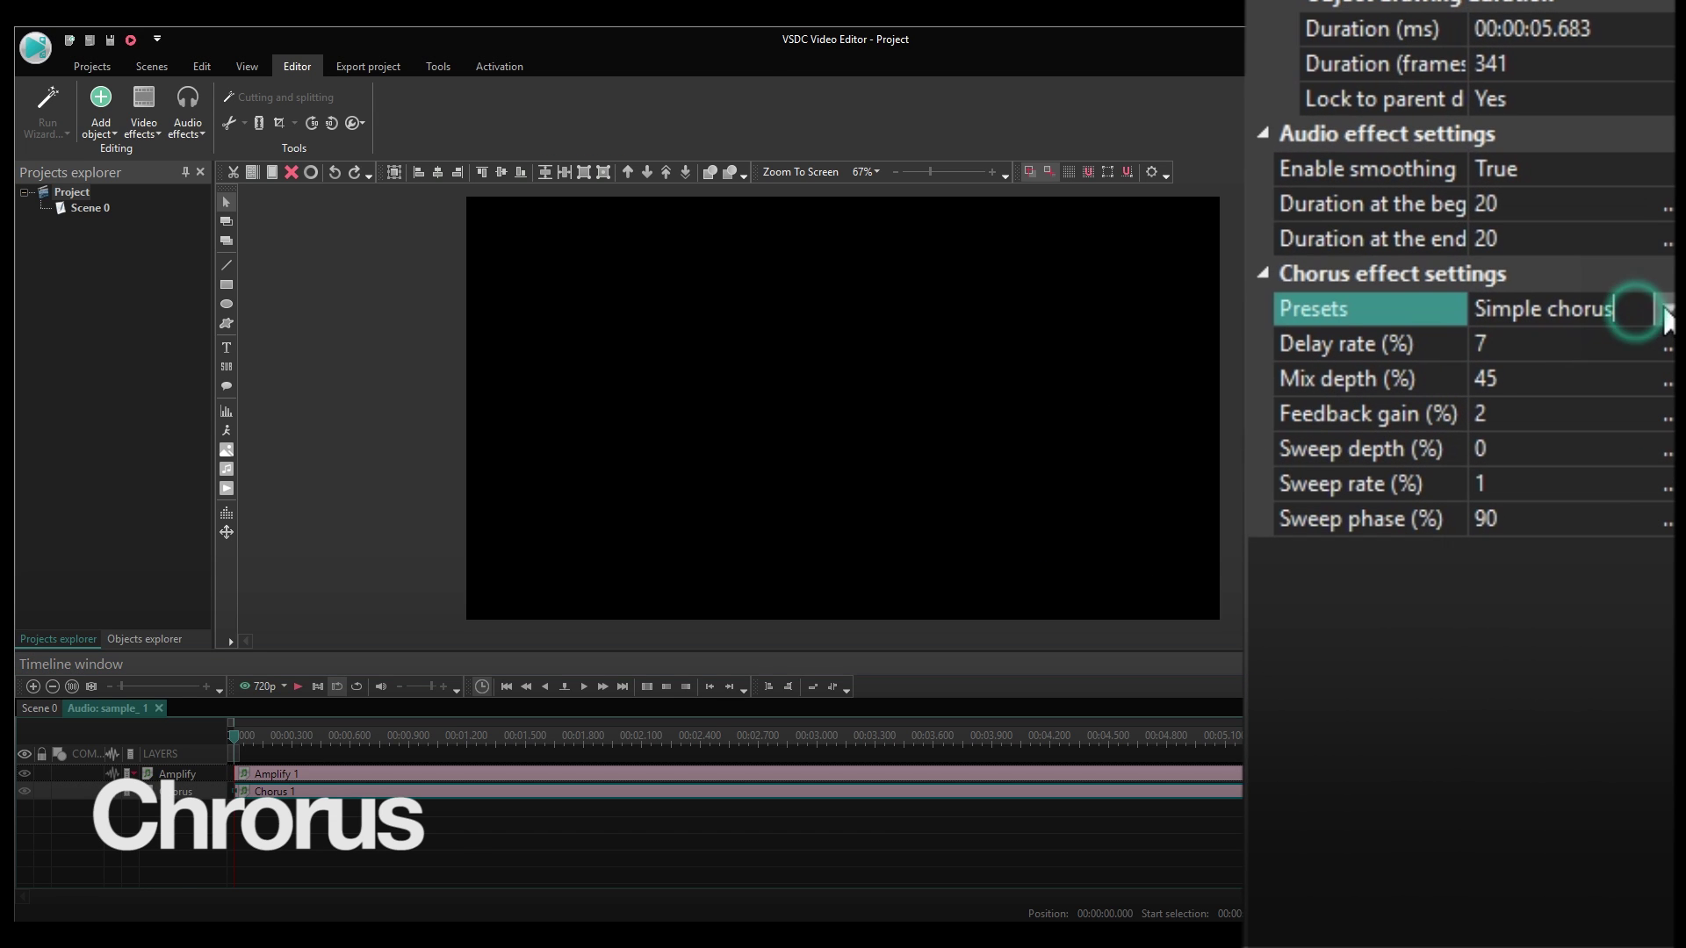
{"action": "left_click", "coordinate": [1666, 309]}
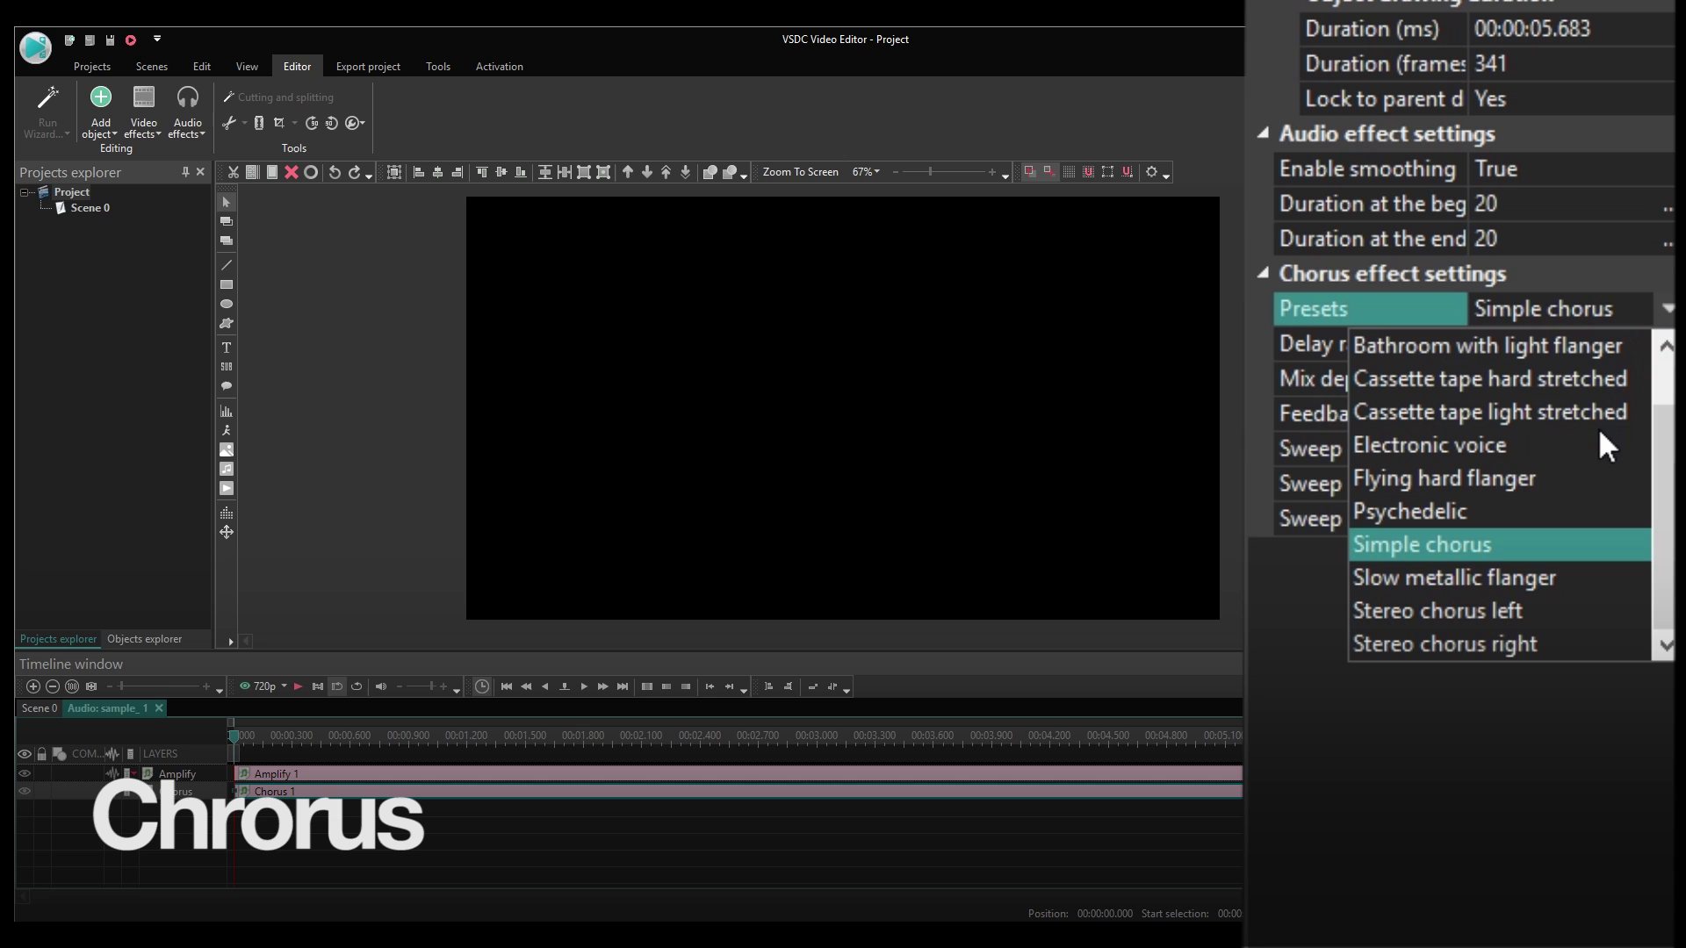
{"action": "scroll", "coordinate": [1589, 488], "scroll_direction": "up", "scroll_amount": 1}
{"action": "scroll", "coordinate": [1588, 518], "scroll_direction": "down", "scroll_amount": 1}
{"action": "left_click", "coordinate": [1588, 518]}
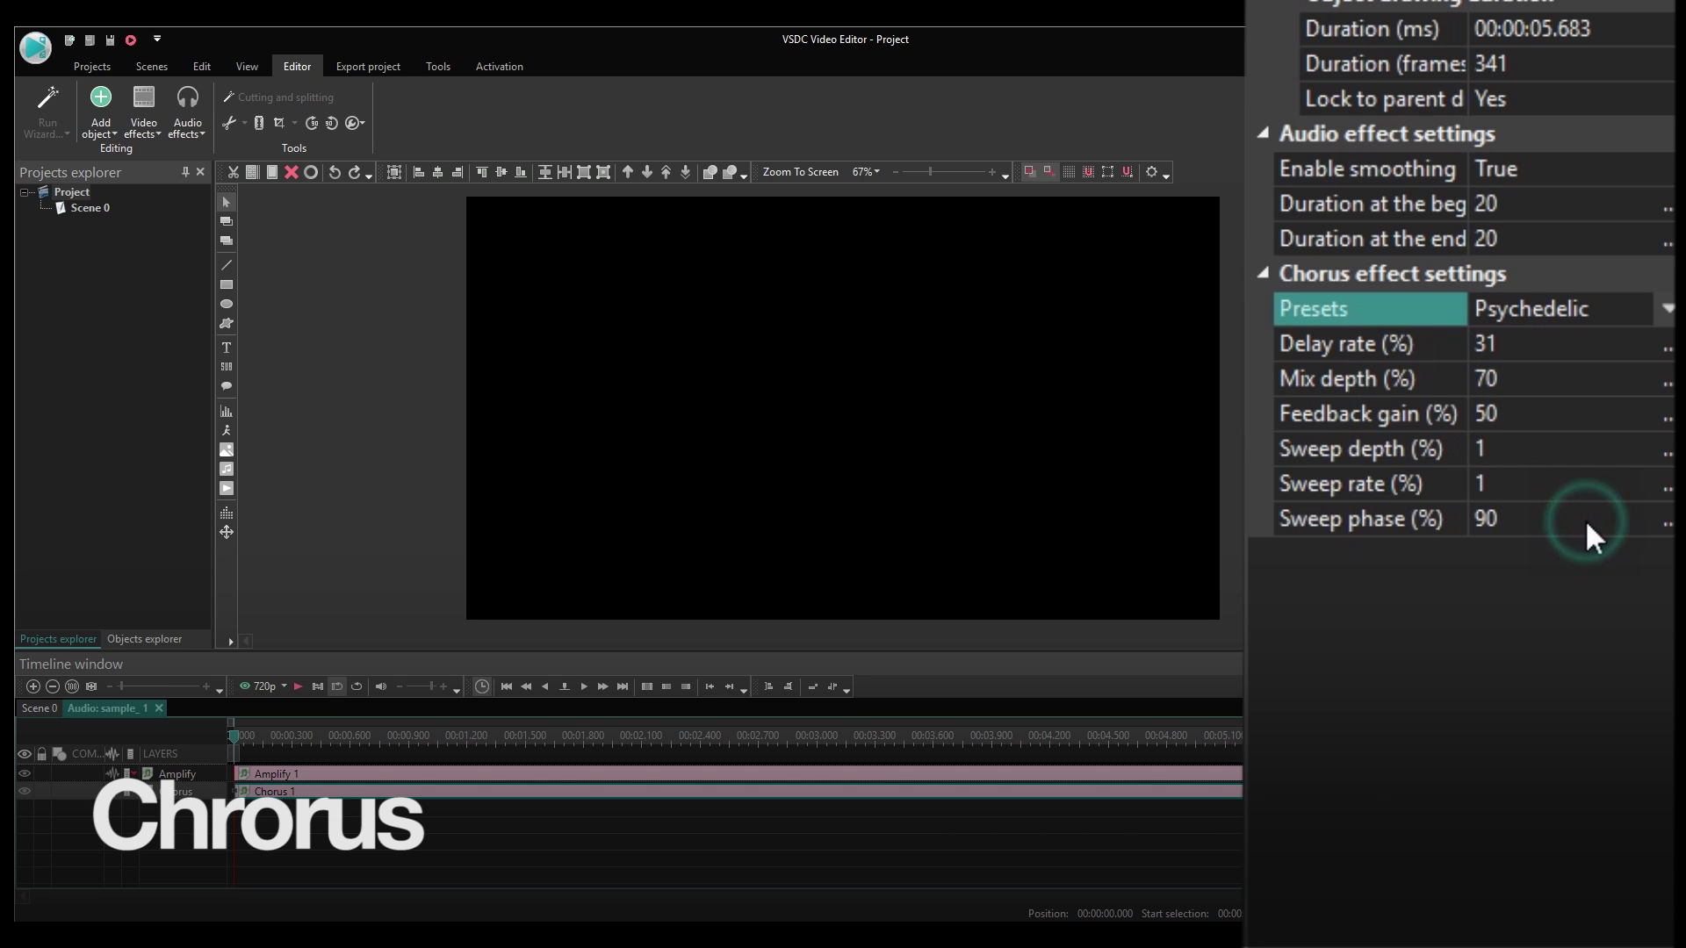
{"action": "key", "text": "space"}
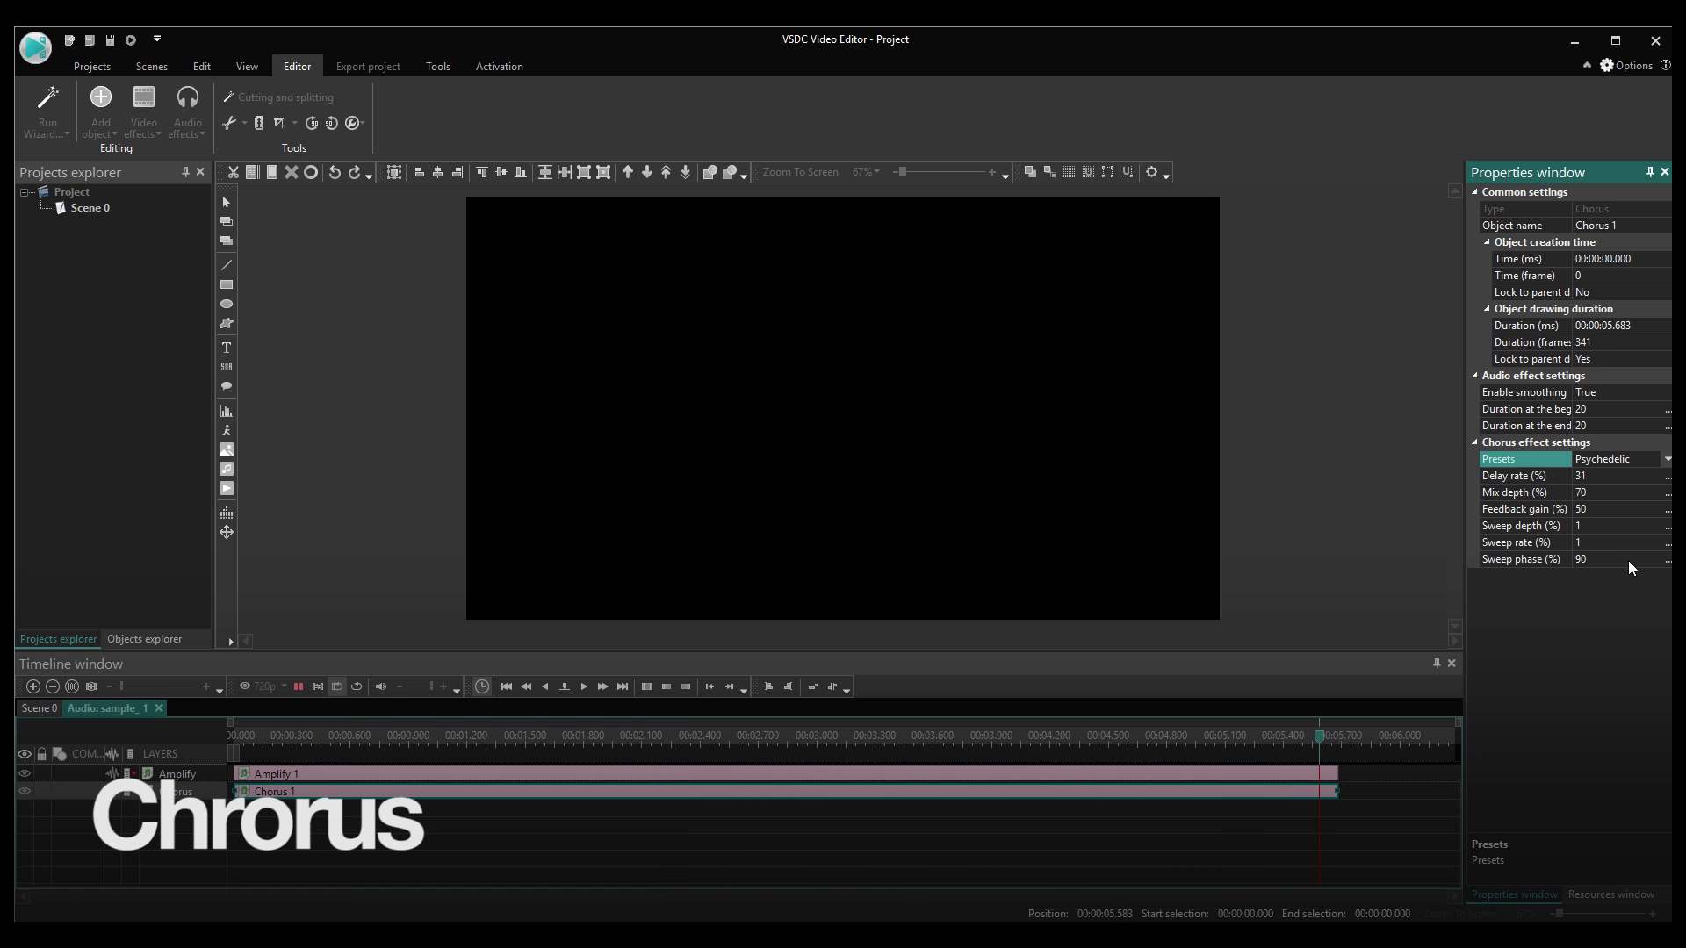
{"action": "left_click", "coordinate": [1666, 460]}
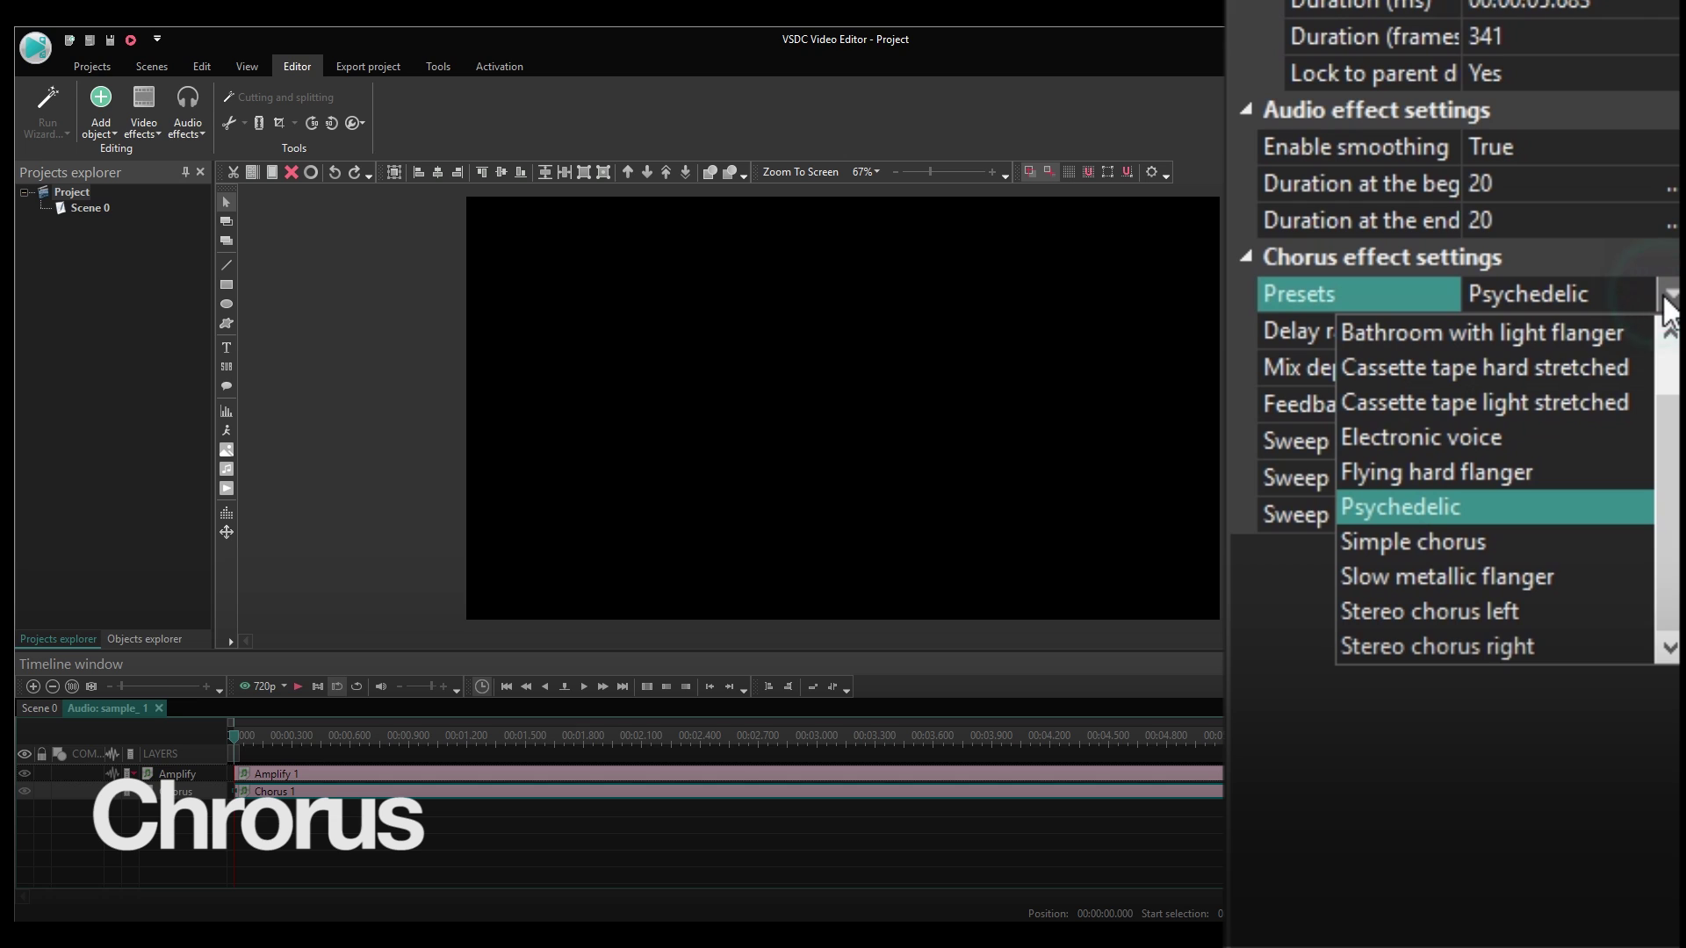
{"action": "left_click", "coordinate": [1561, 577]}
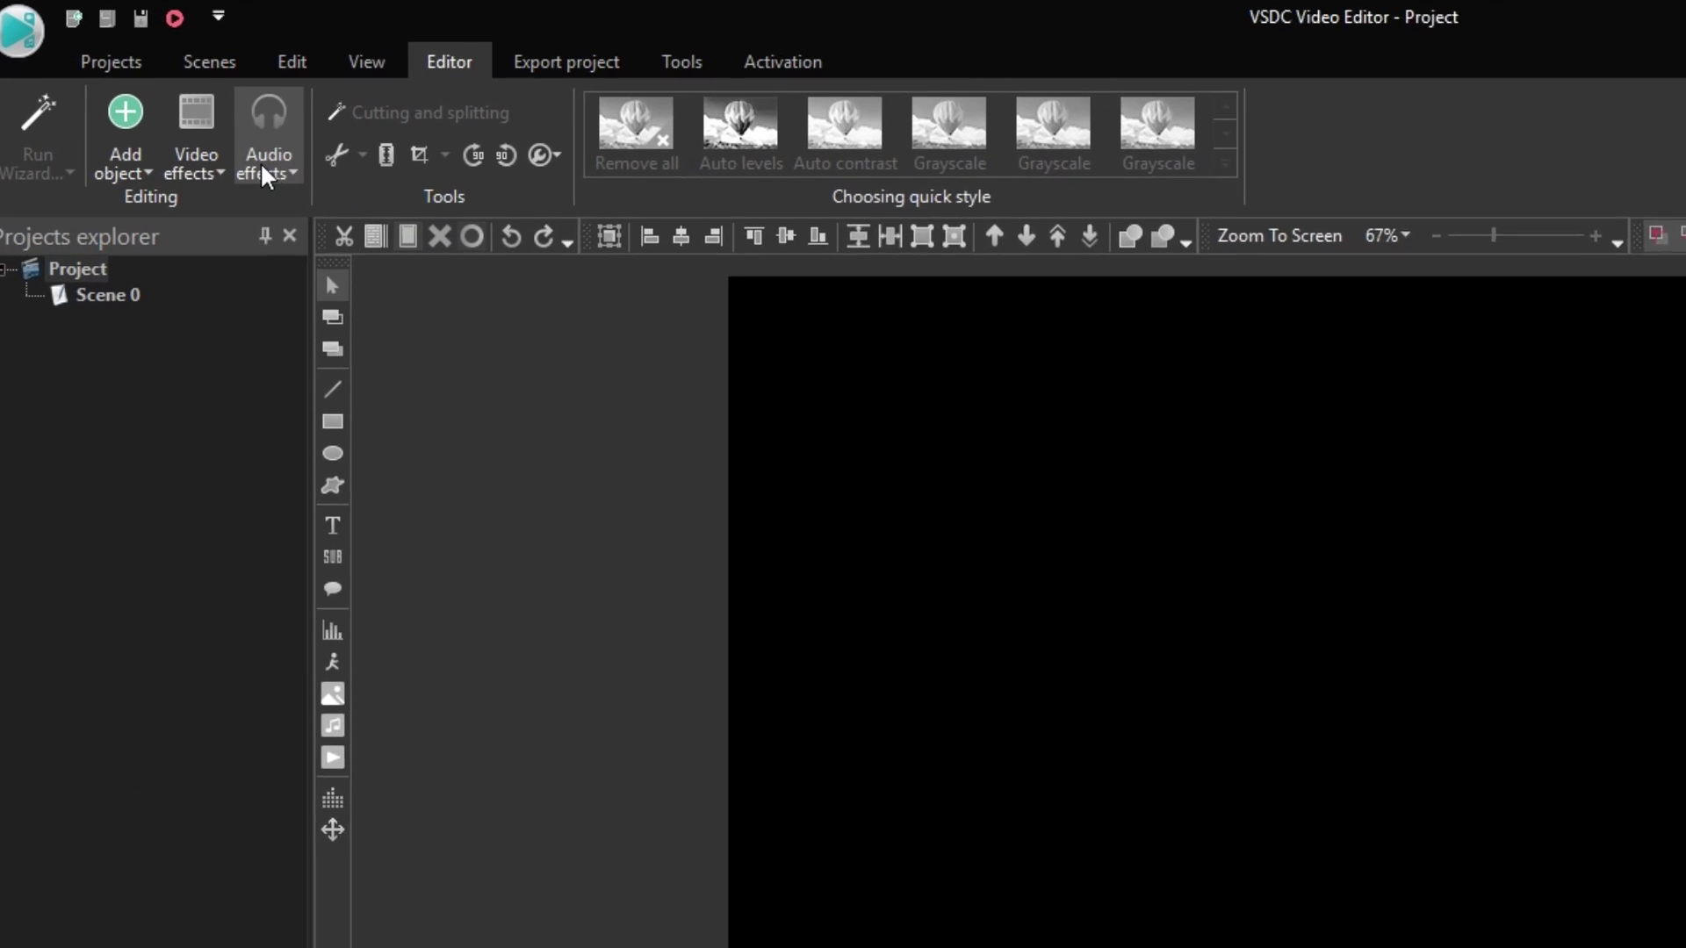
Add a Delay effect to the sample audio over the whole parent duration
{"action": "left_click", "coordinate": [188, 132]}
{"action": "mouse_move", "coordinate": [526, 342]}
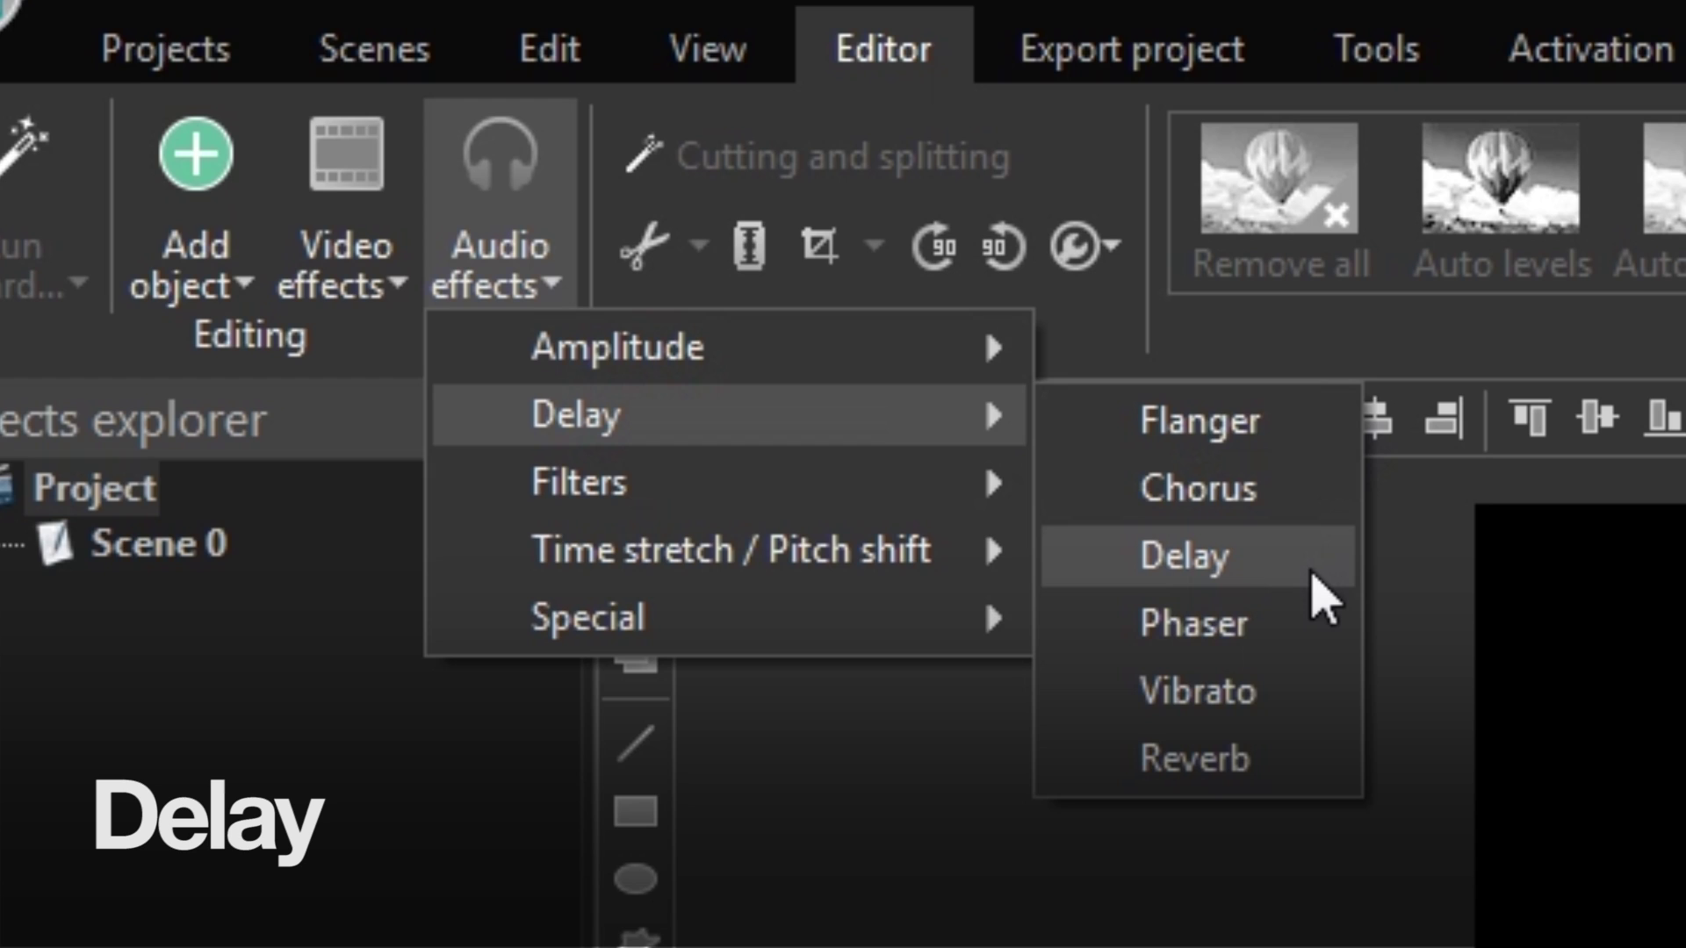
{"action": "left_click", "coordinate": [1312, 573]}
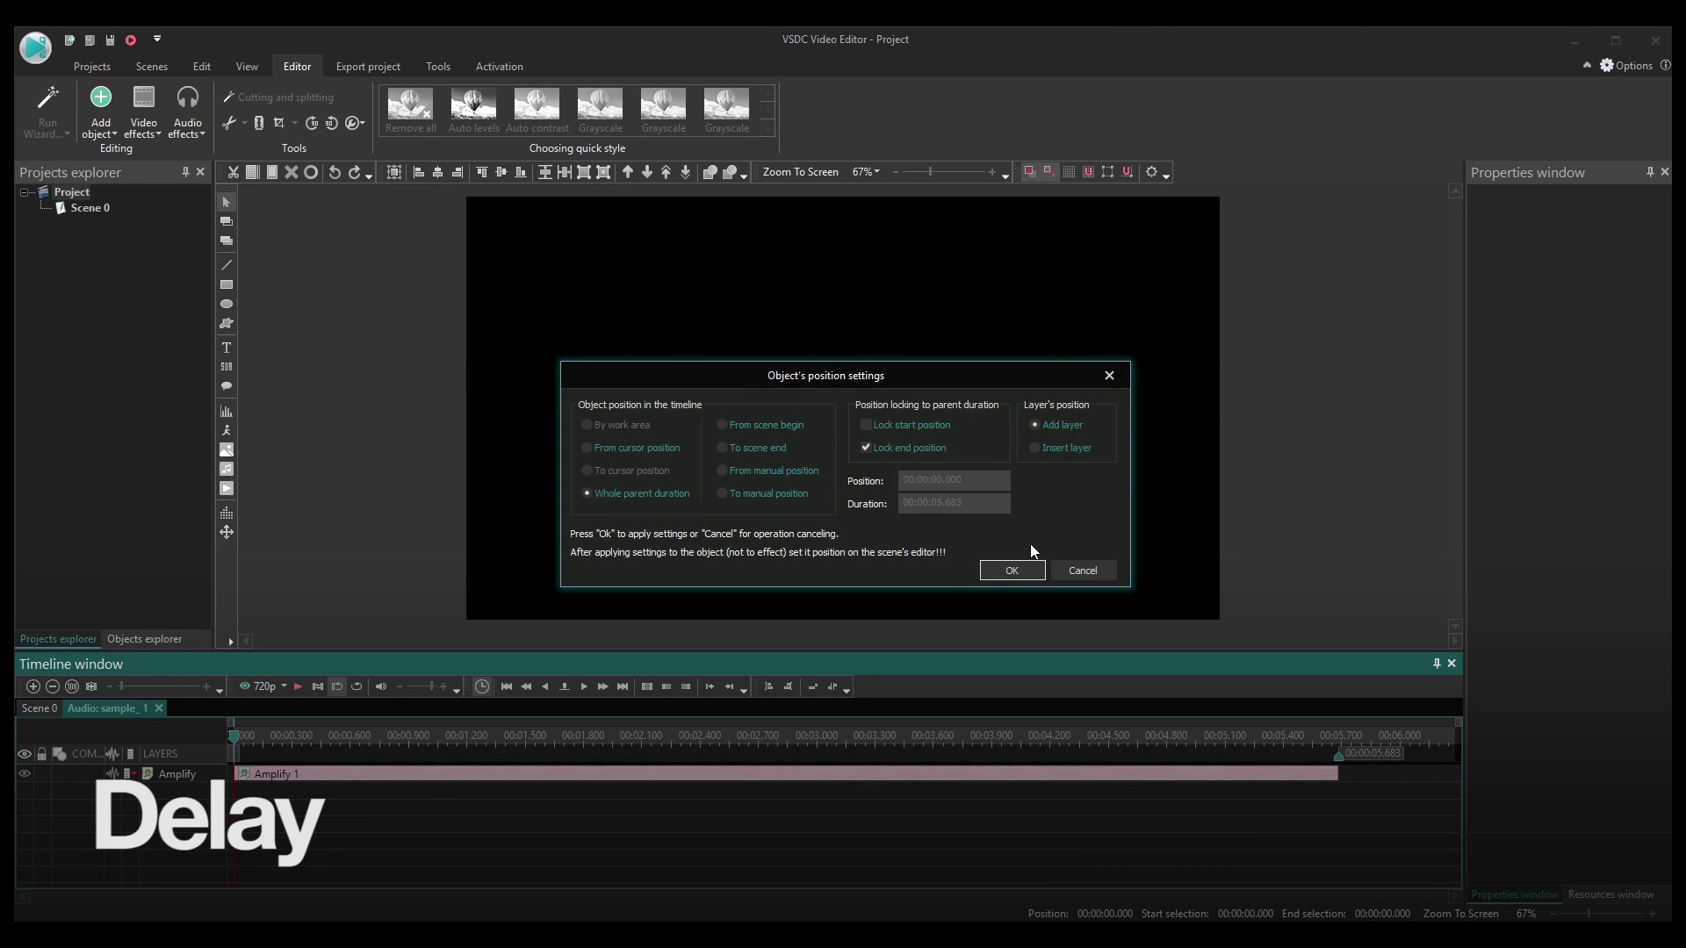
{"action": "left_click", "coordinate": [1011, 570]}
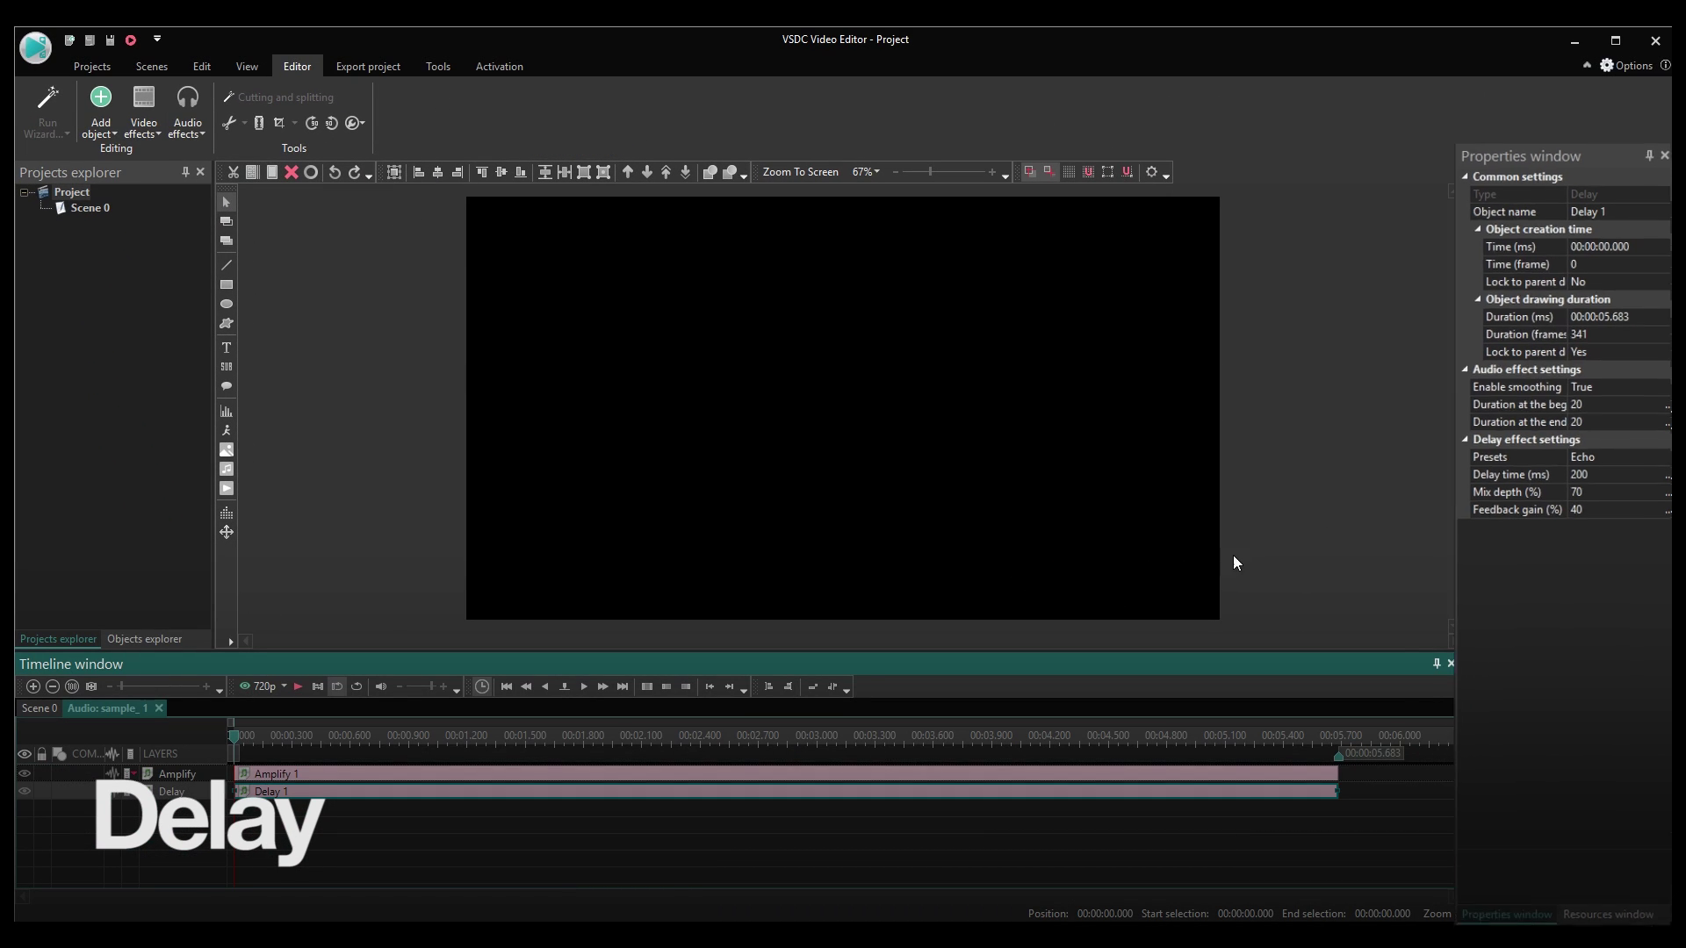
Set the Delay effect's preset to Philarmonic hall
{"action": "left_click", "coordinate": [1594, 426]}
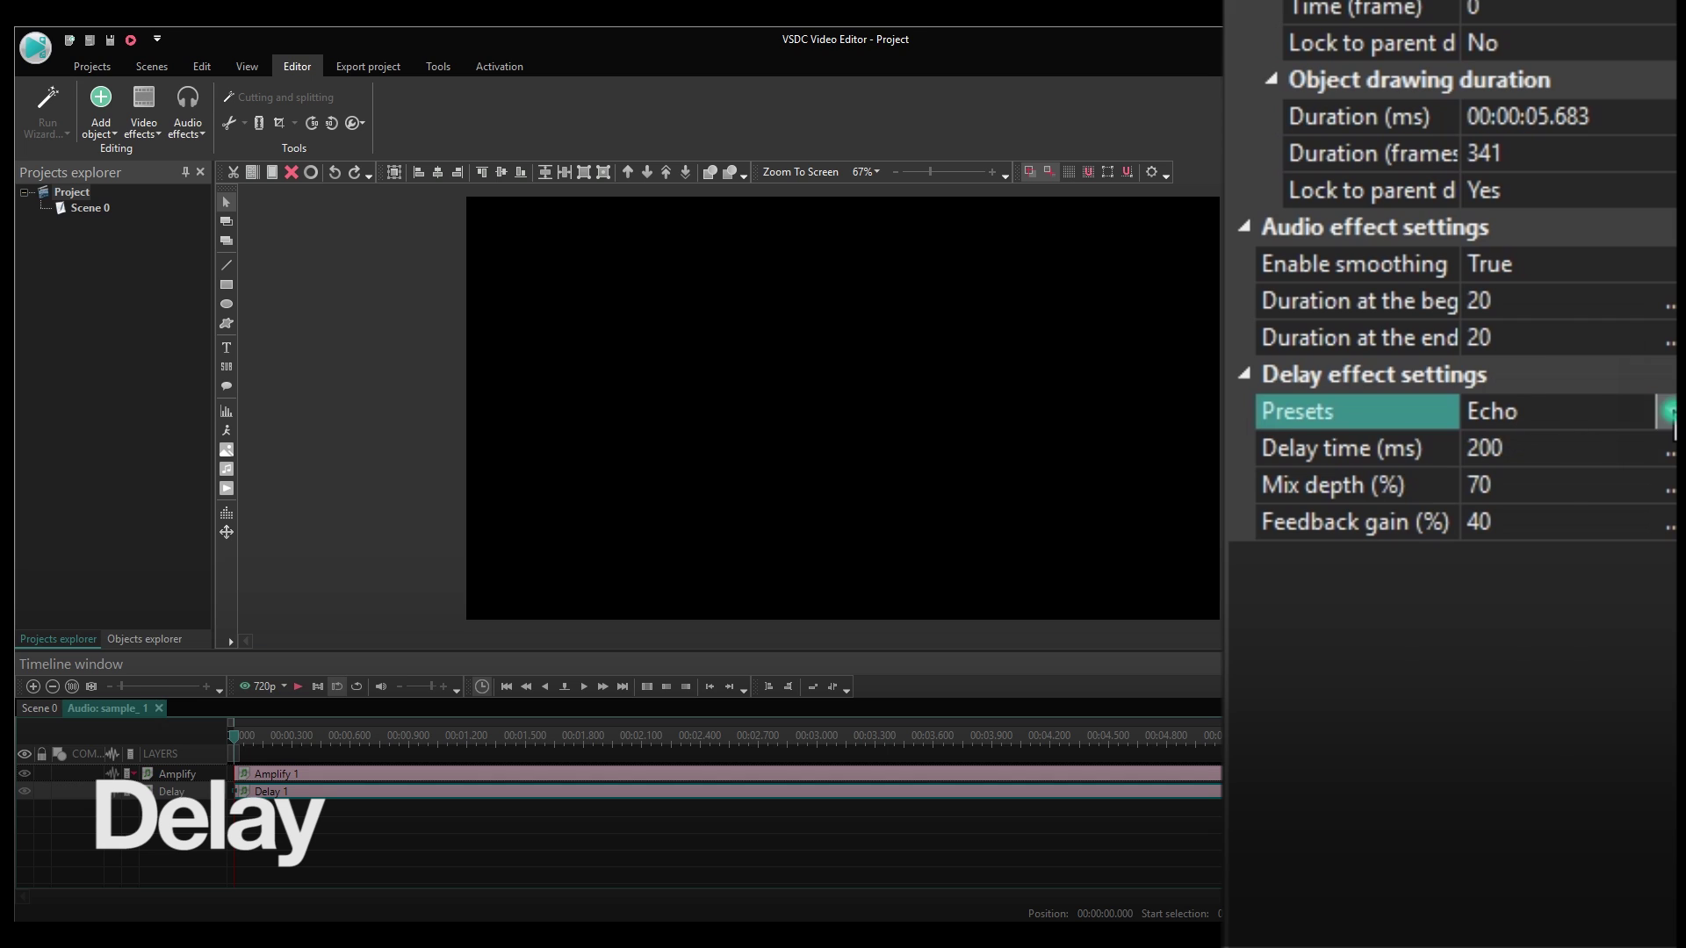
{"action": "left_click", "coordinate": [1666, 427]}
{"action": "scroll", "coordinate": [1665, 527], "scroll_direction": "down", "scroll_amount": 1}
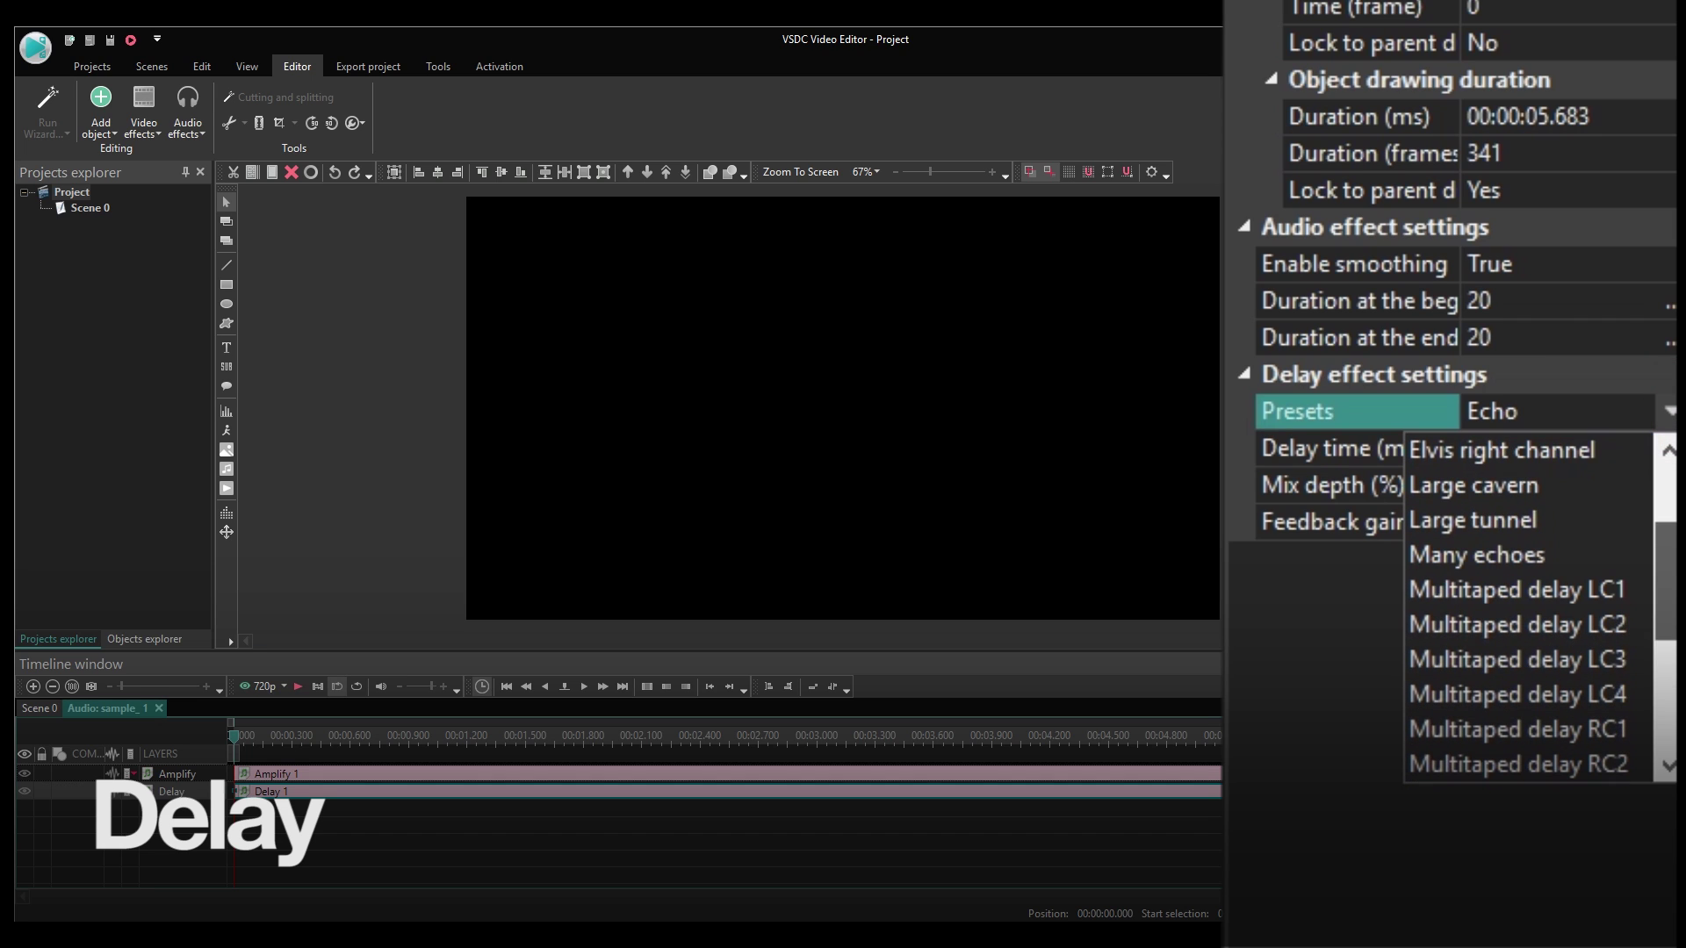
{"action": "scroll", "coordinate": [1528, 606], "scroll_direction": "down", "scroll_amount": 3}
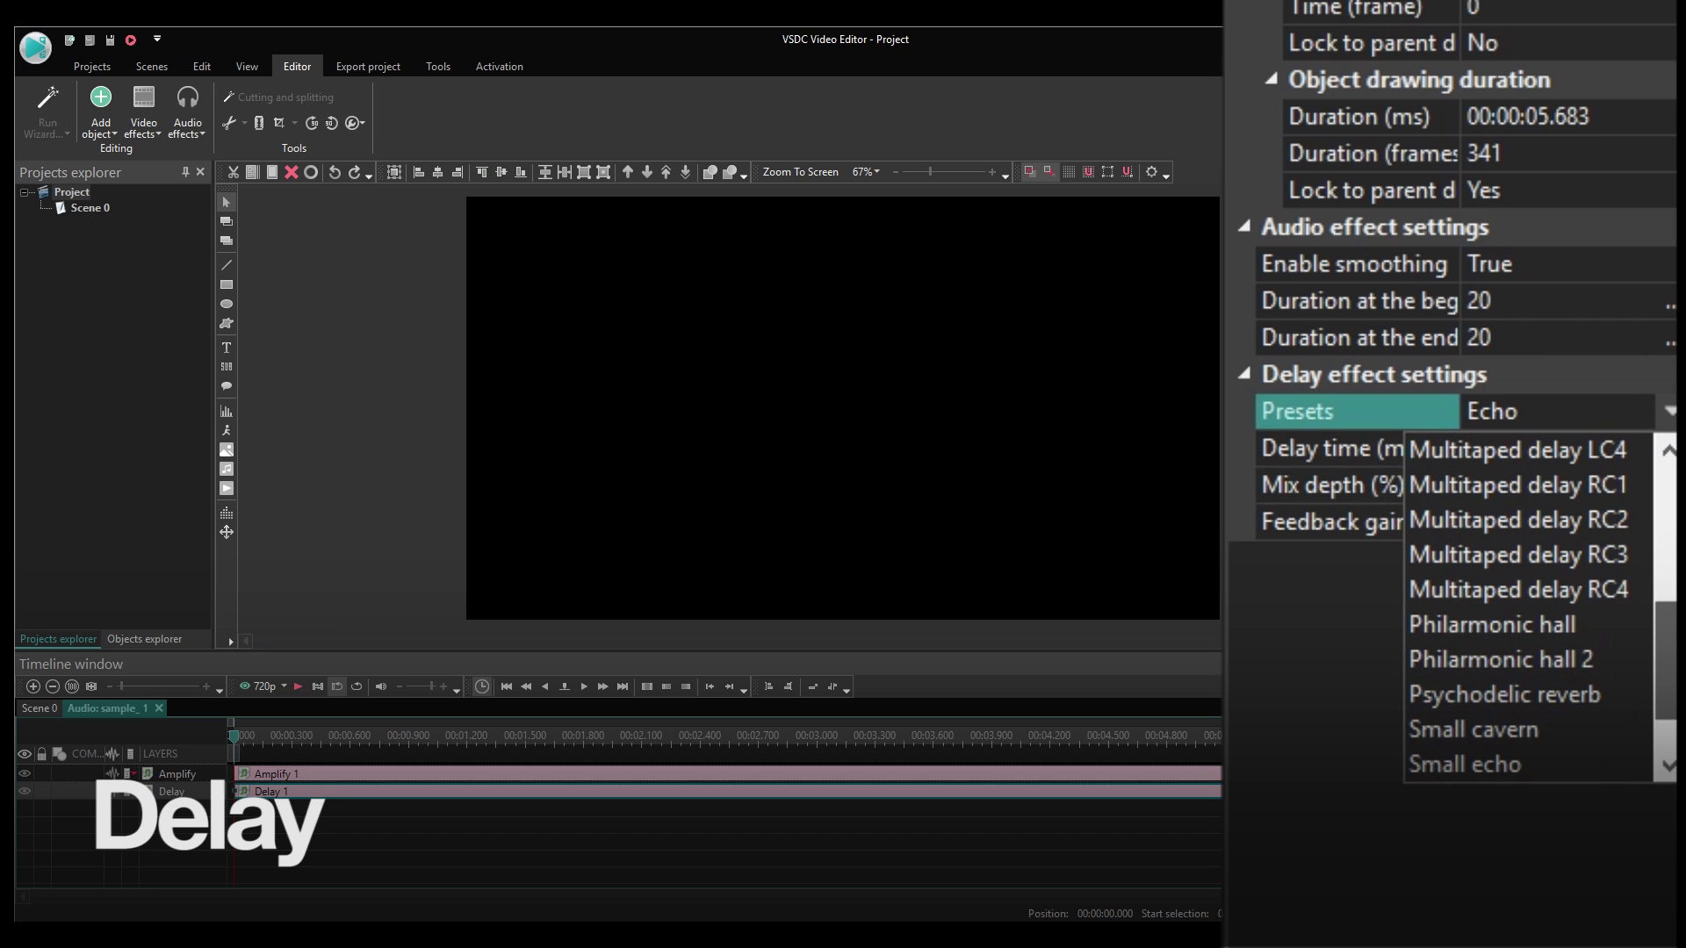
{"action": "scroll", "coordinate": [1669, 657], "scroll_direction": "down", "scroll_amount": 1}
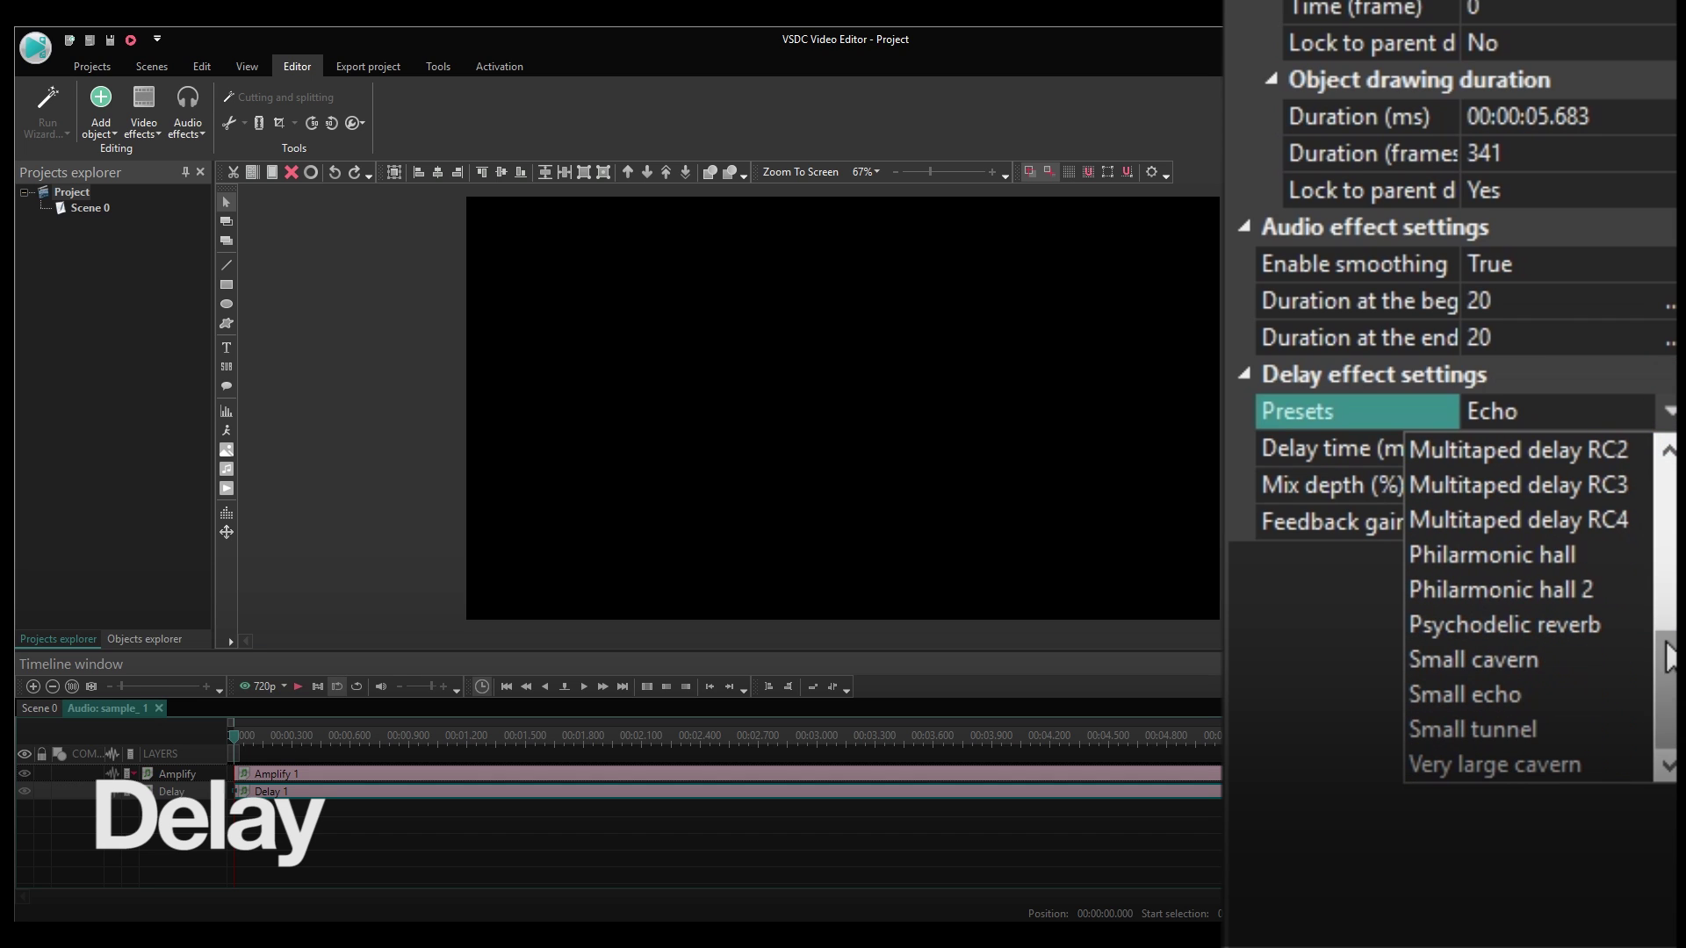
{"action": "left_click", "coordinate": [1571, 556]}
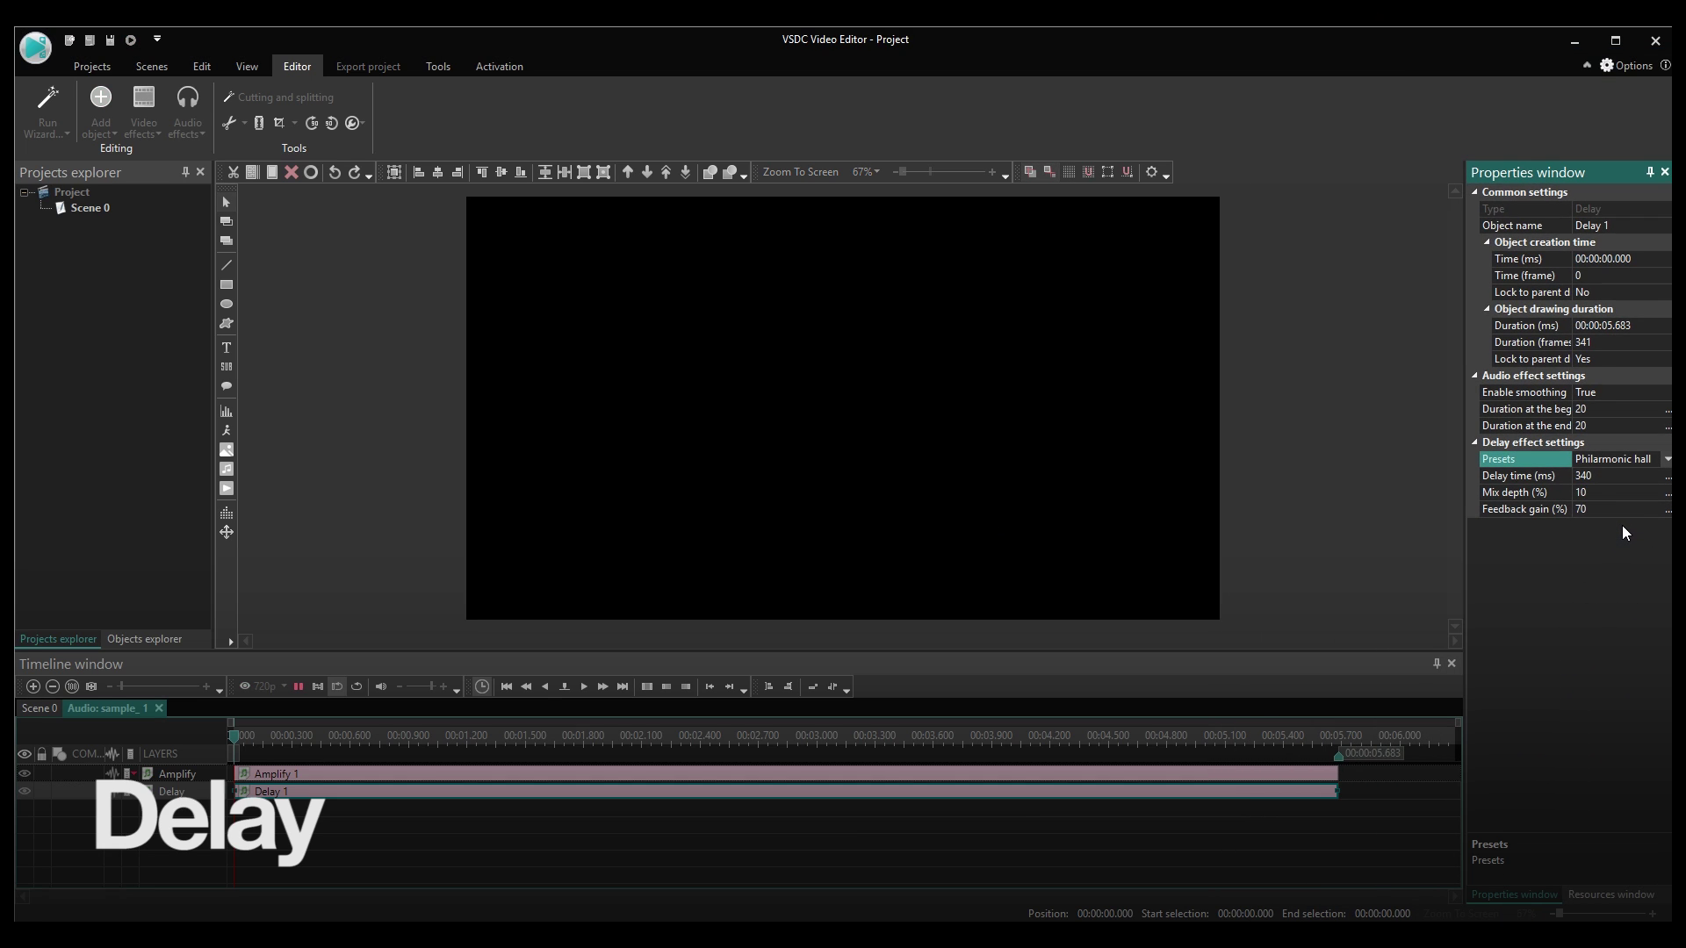
Finish auditioning the Delay preset and add a Phaser effect to the sample audio over the whole parent duration
{"action": "key", "text": "space"}
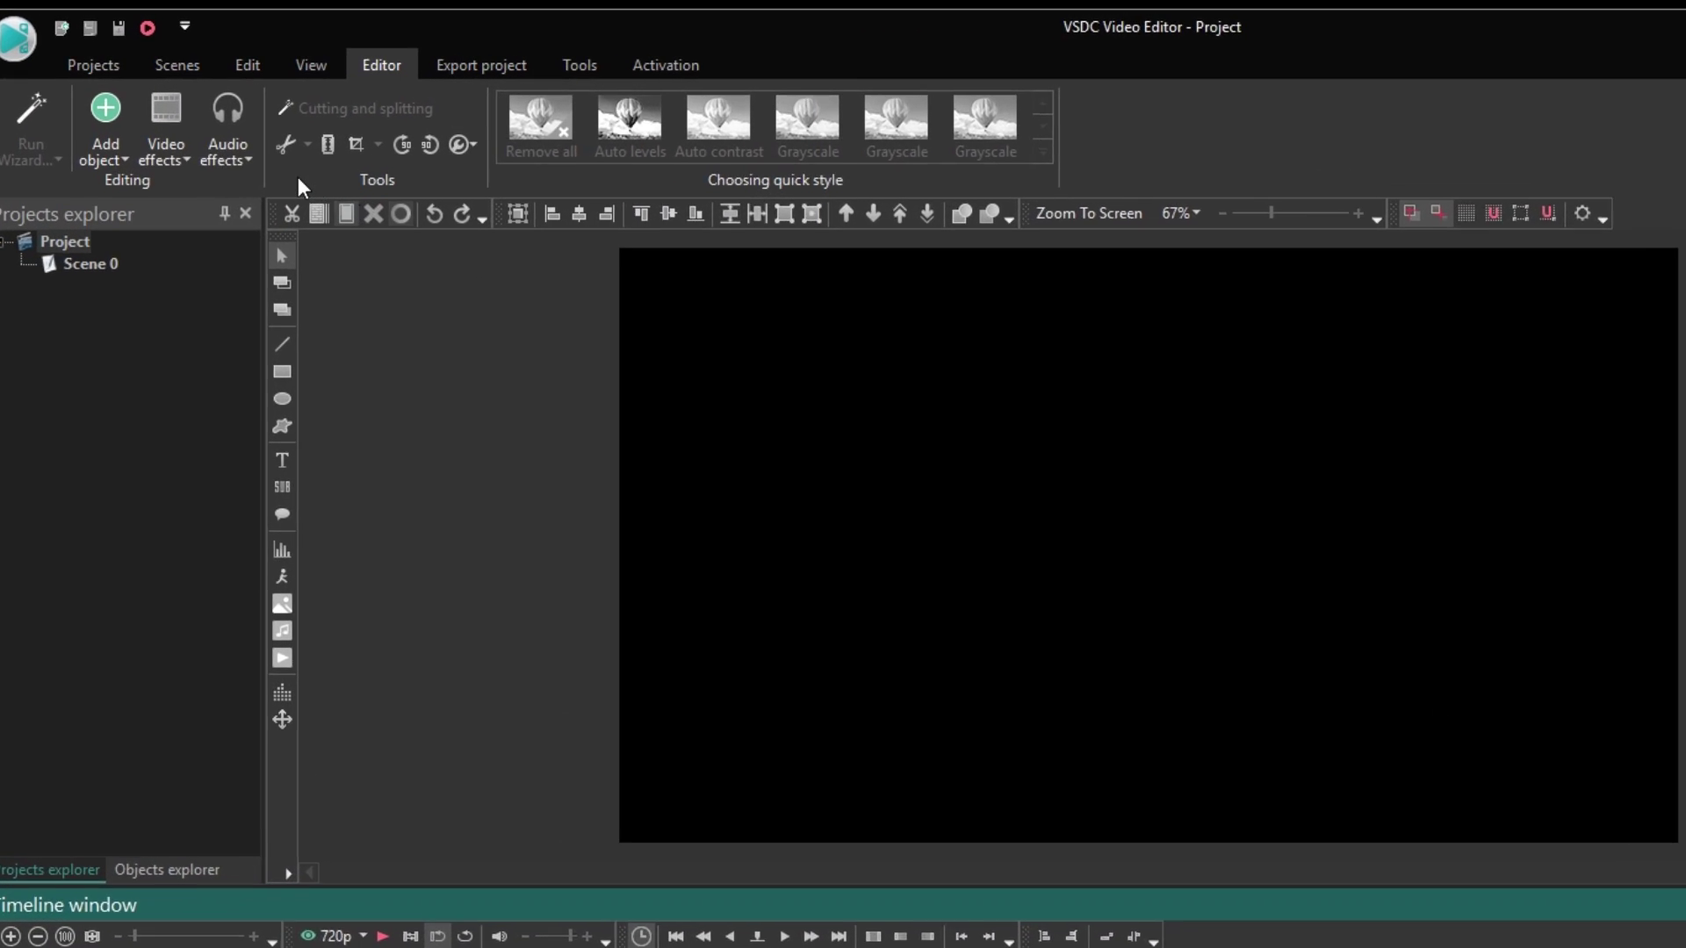
{"action": "left_click", "coordinate": [188, 112]}
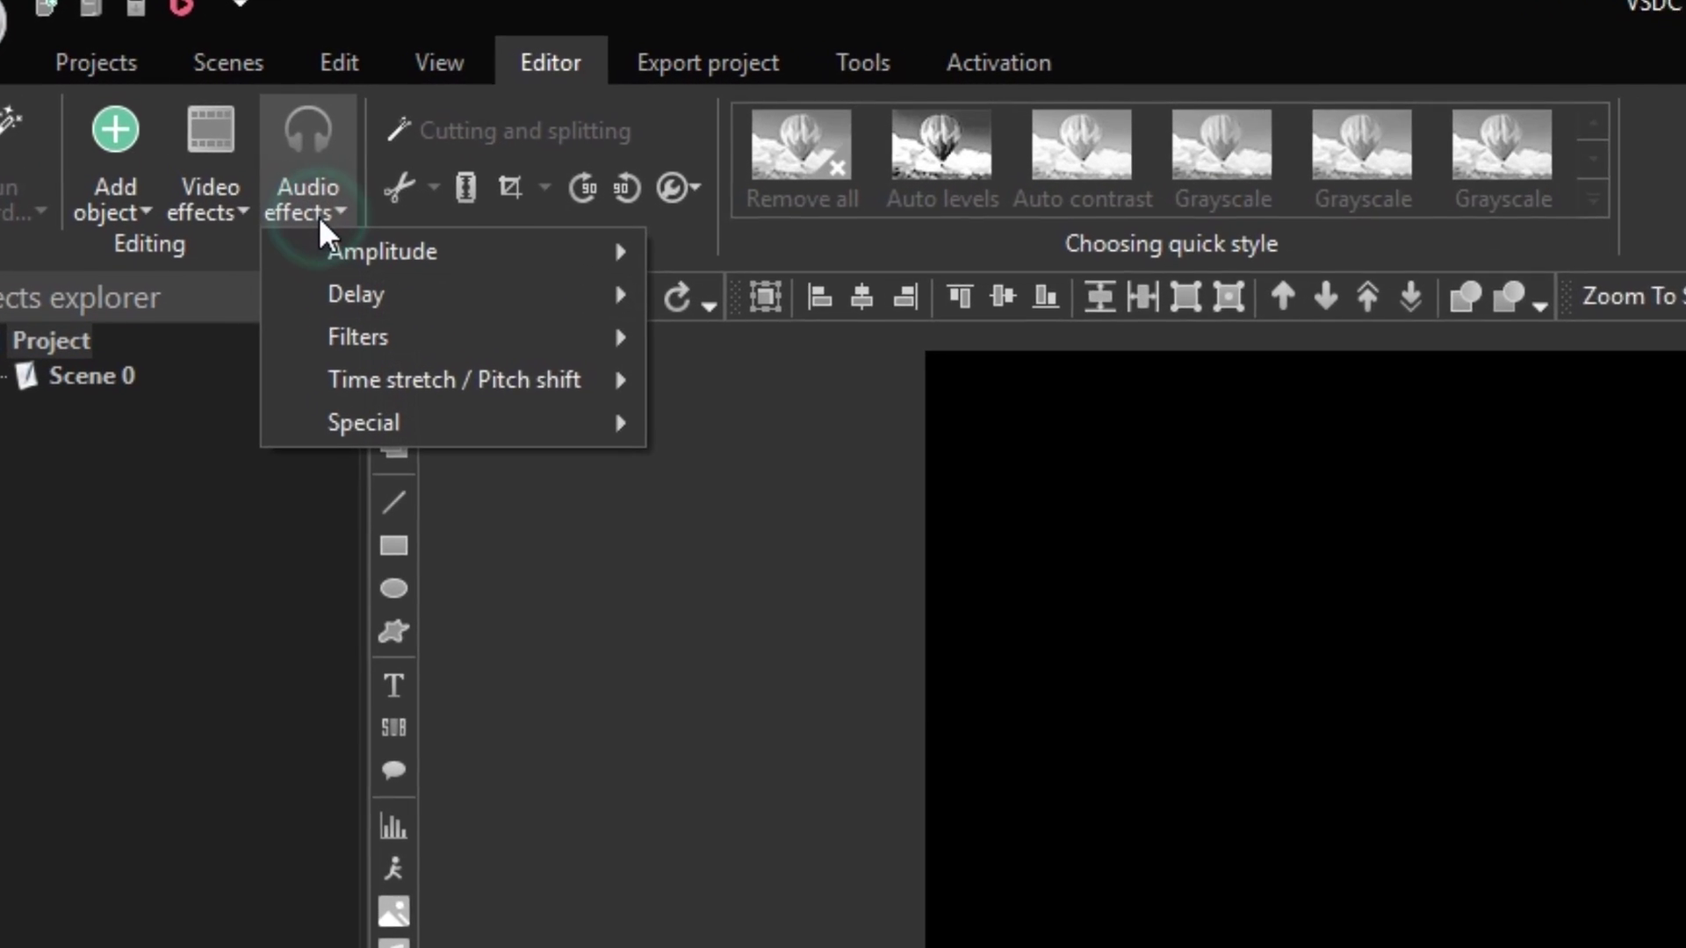
{"action": "mouse_move", "coordinate": [442, 329]}
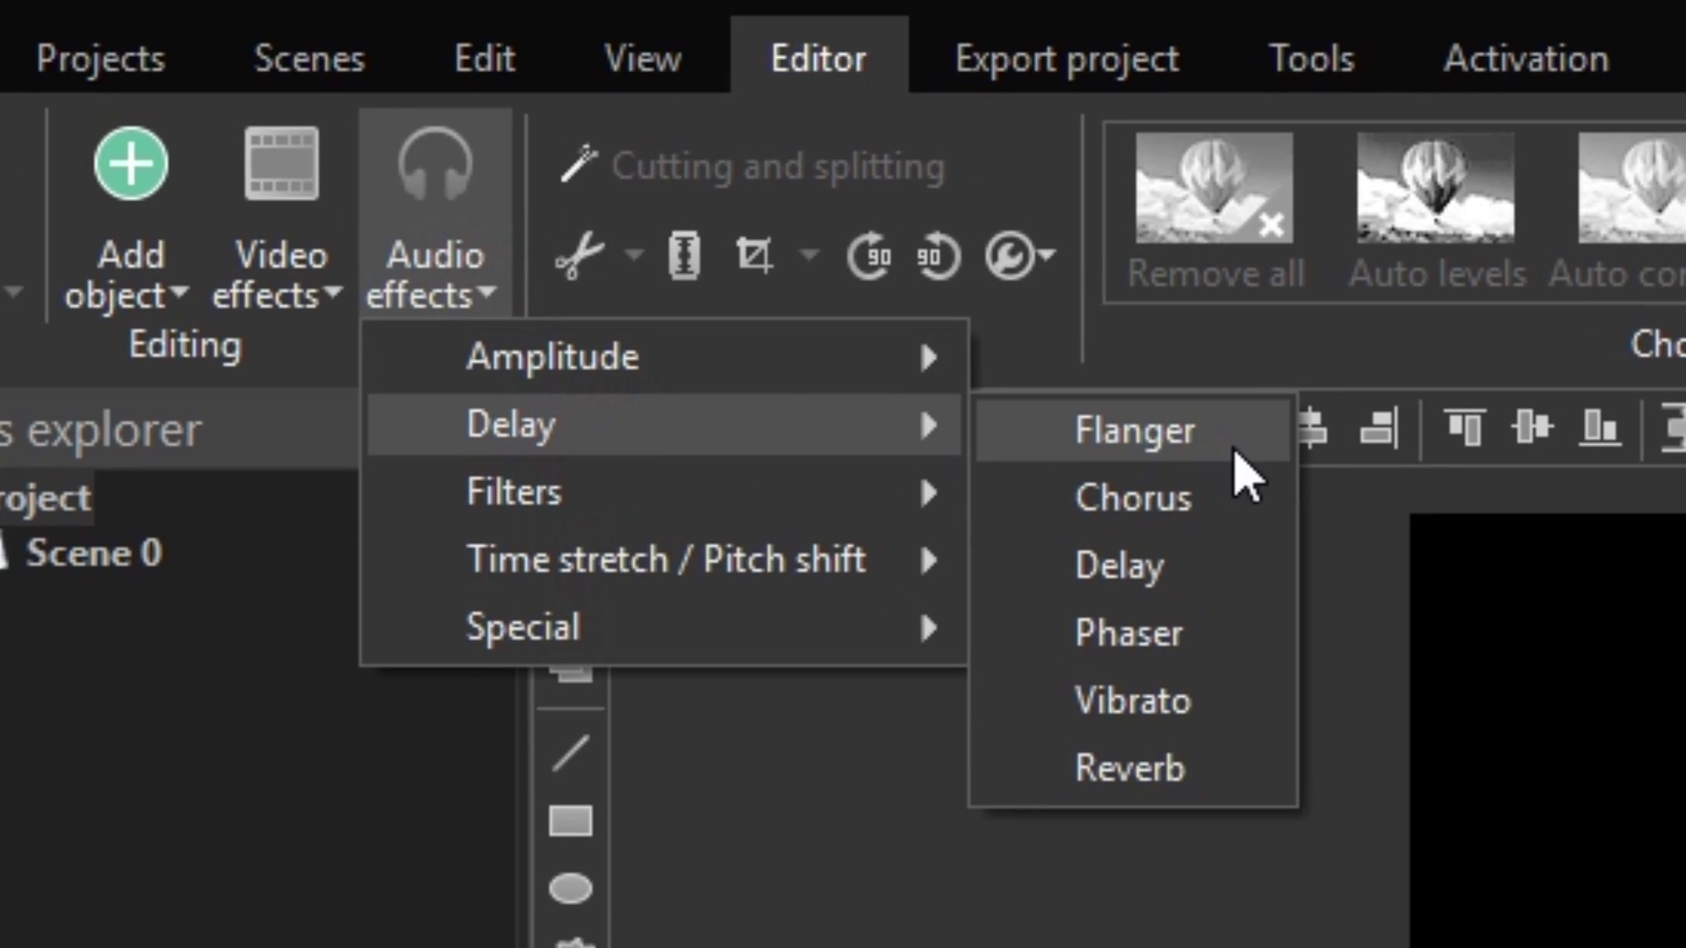
{"action": "left_click", "coordinate": [1246, 630]}
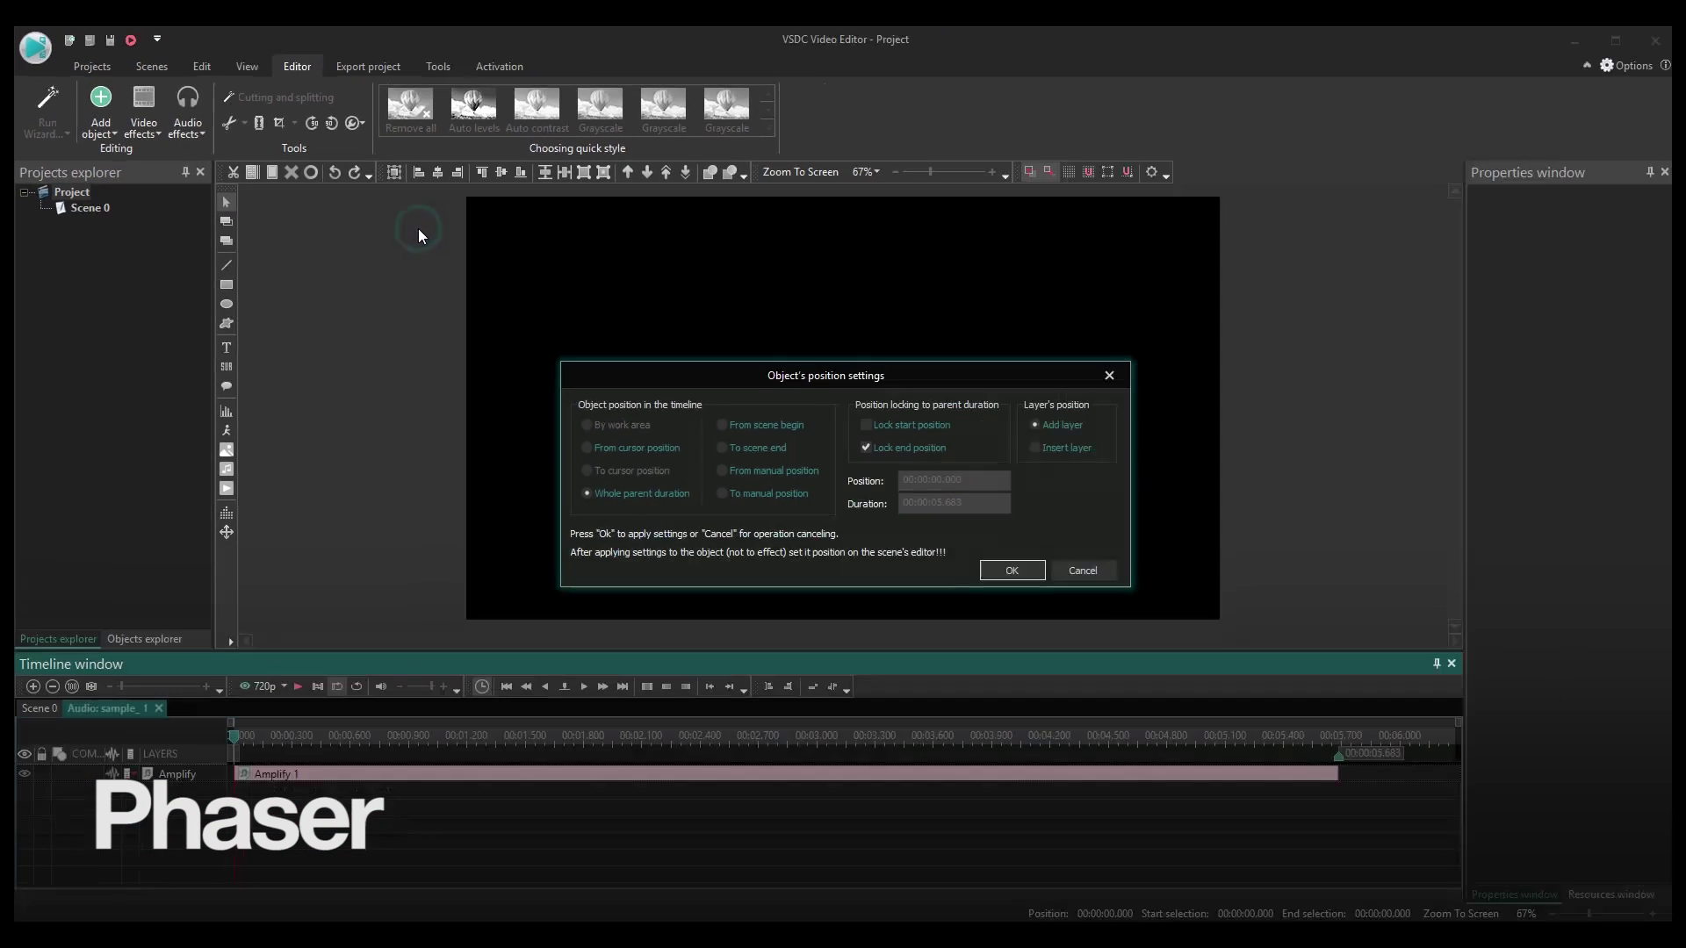
{"action": "left_click", "coordinate": [1041, 578]}
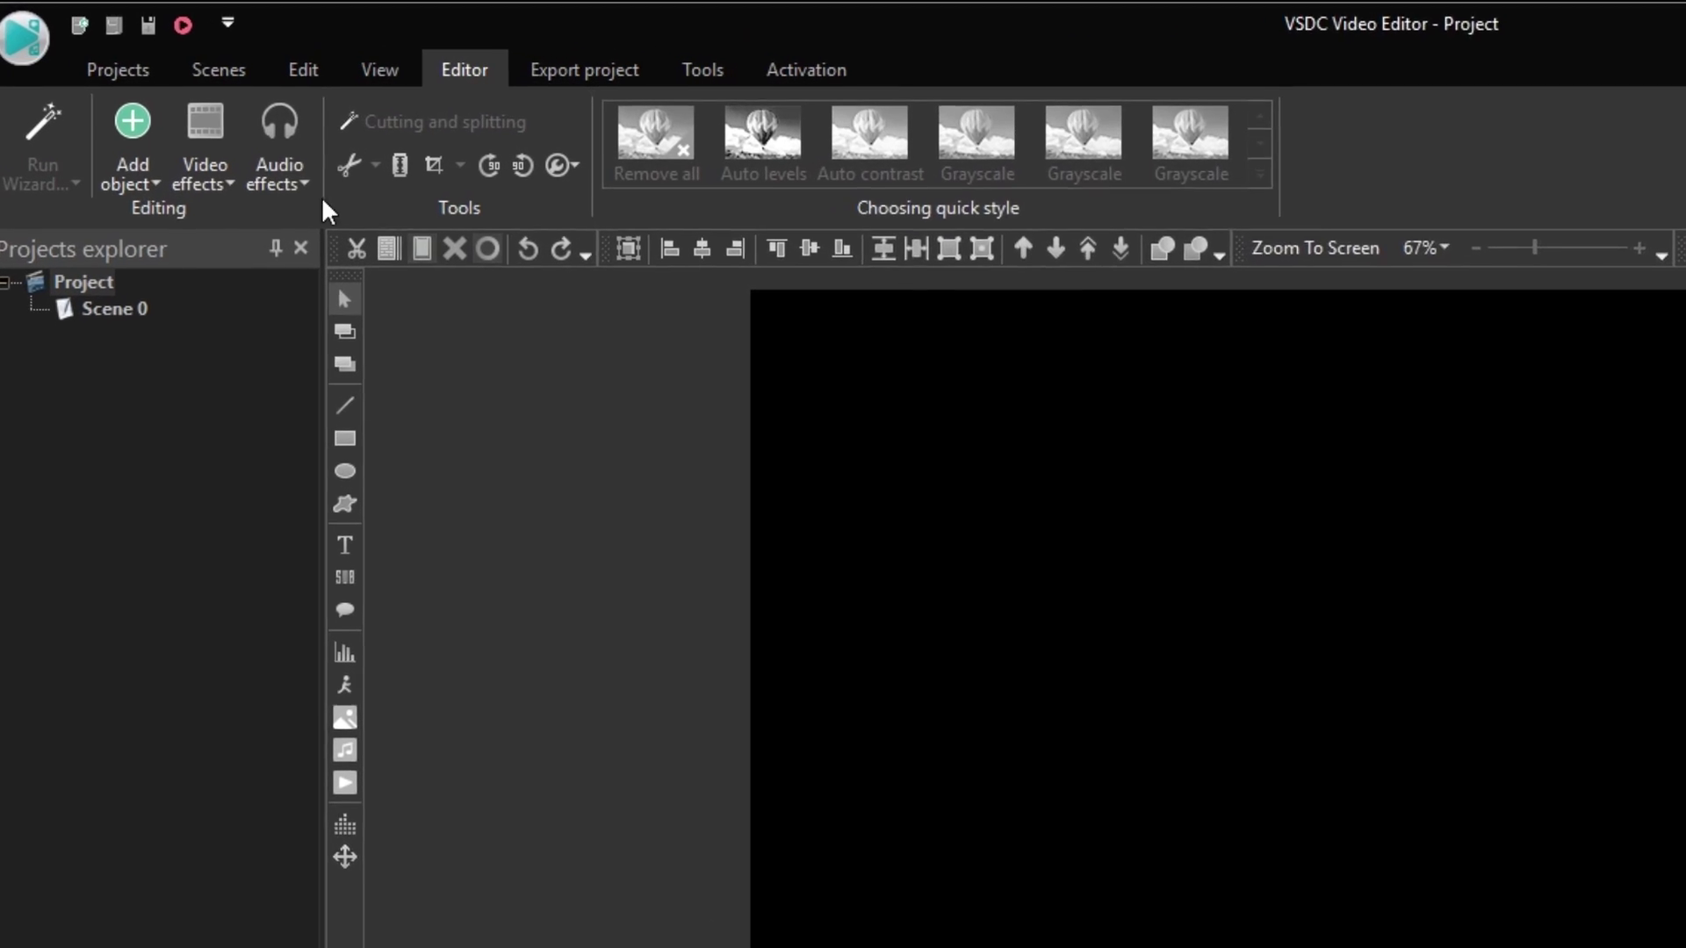
Add a Vibrato effect to the sample audio over the whole parent duration
{"action": "left_click", "coordinate": [281, 180]}
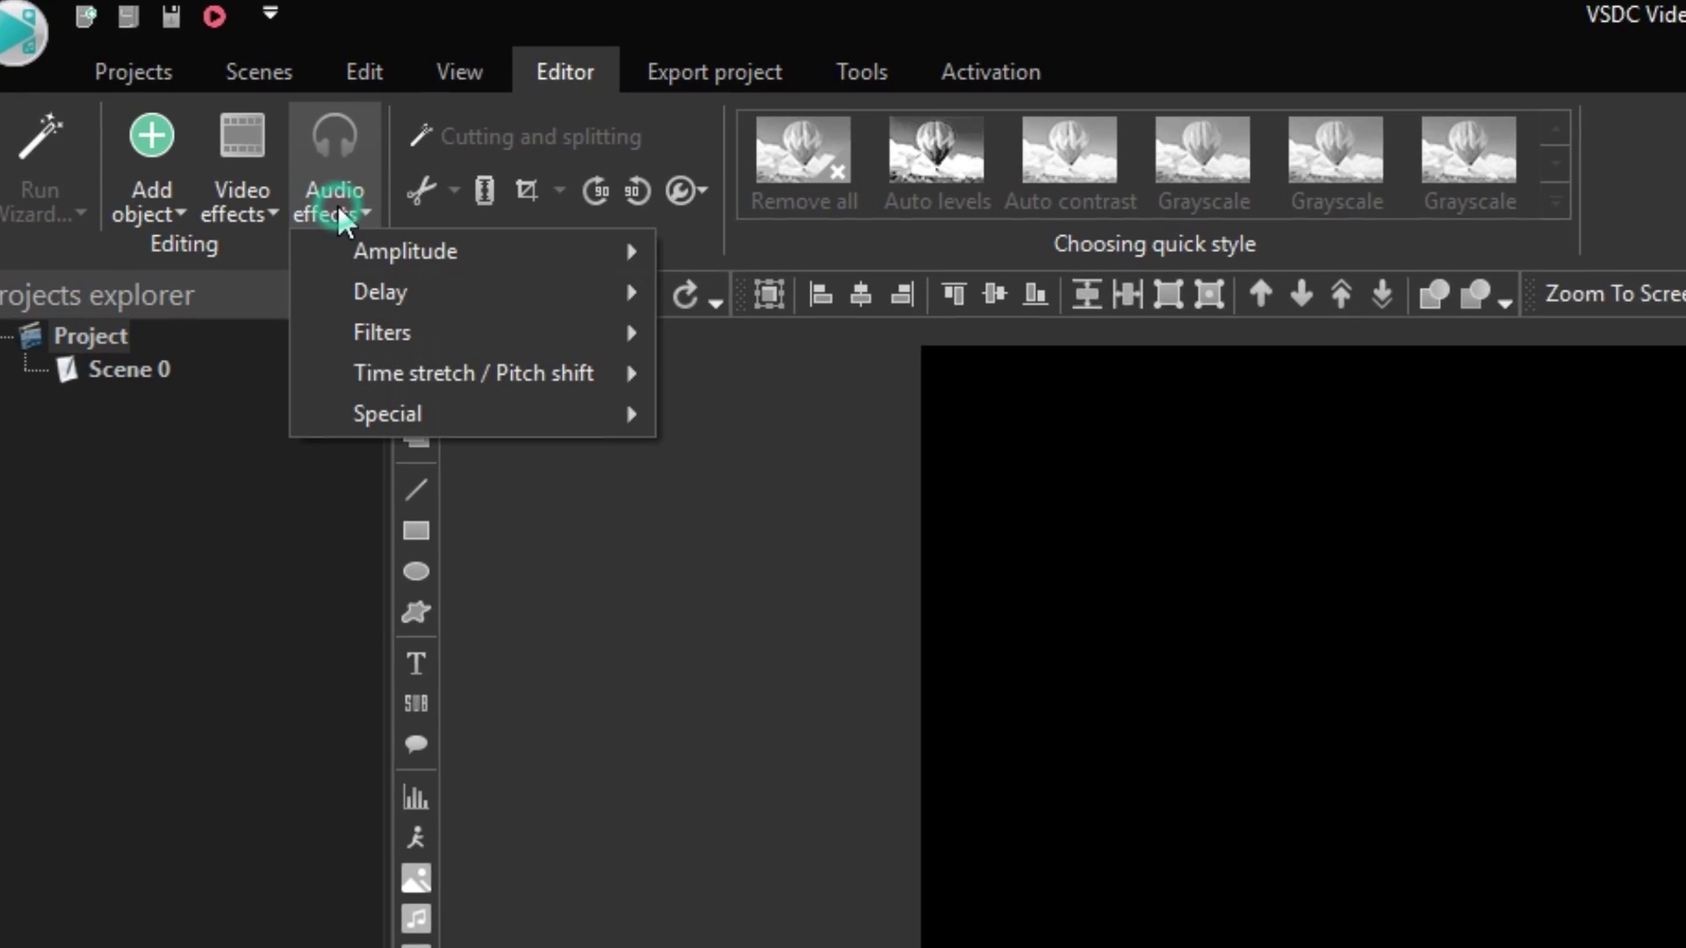
{"action": "left_click", "coordinate": [329, 249]}
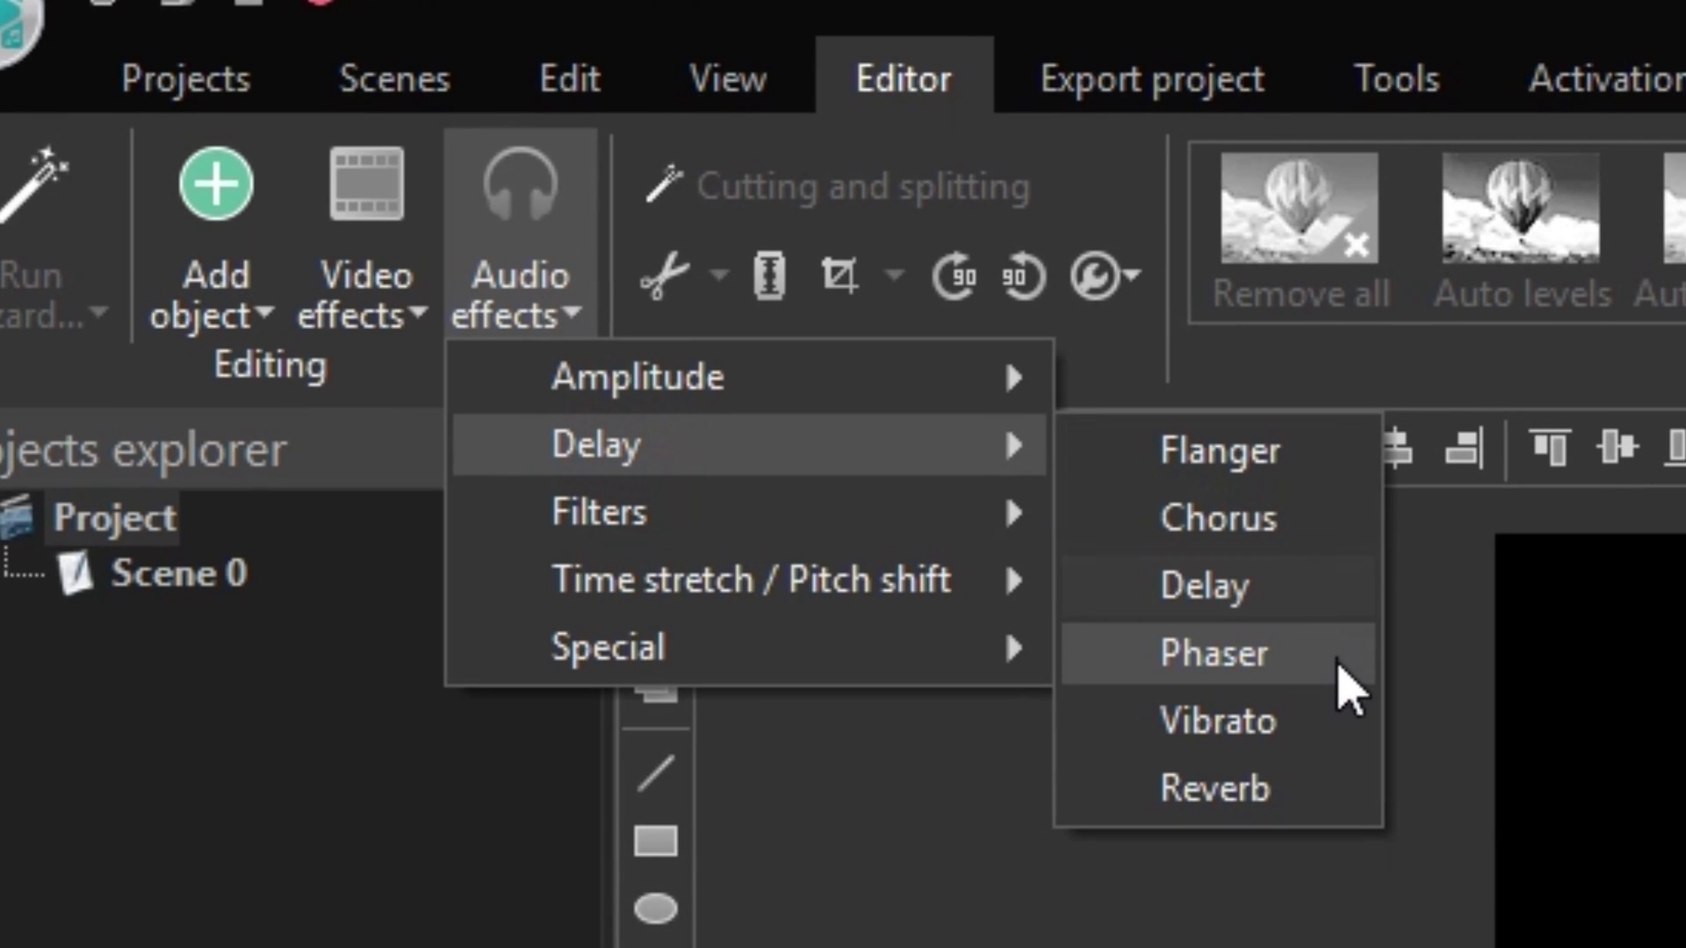
{"action": "left_click", "coordinate": [1345, 718]}
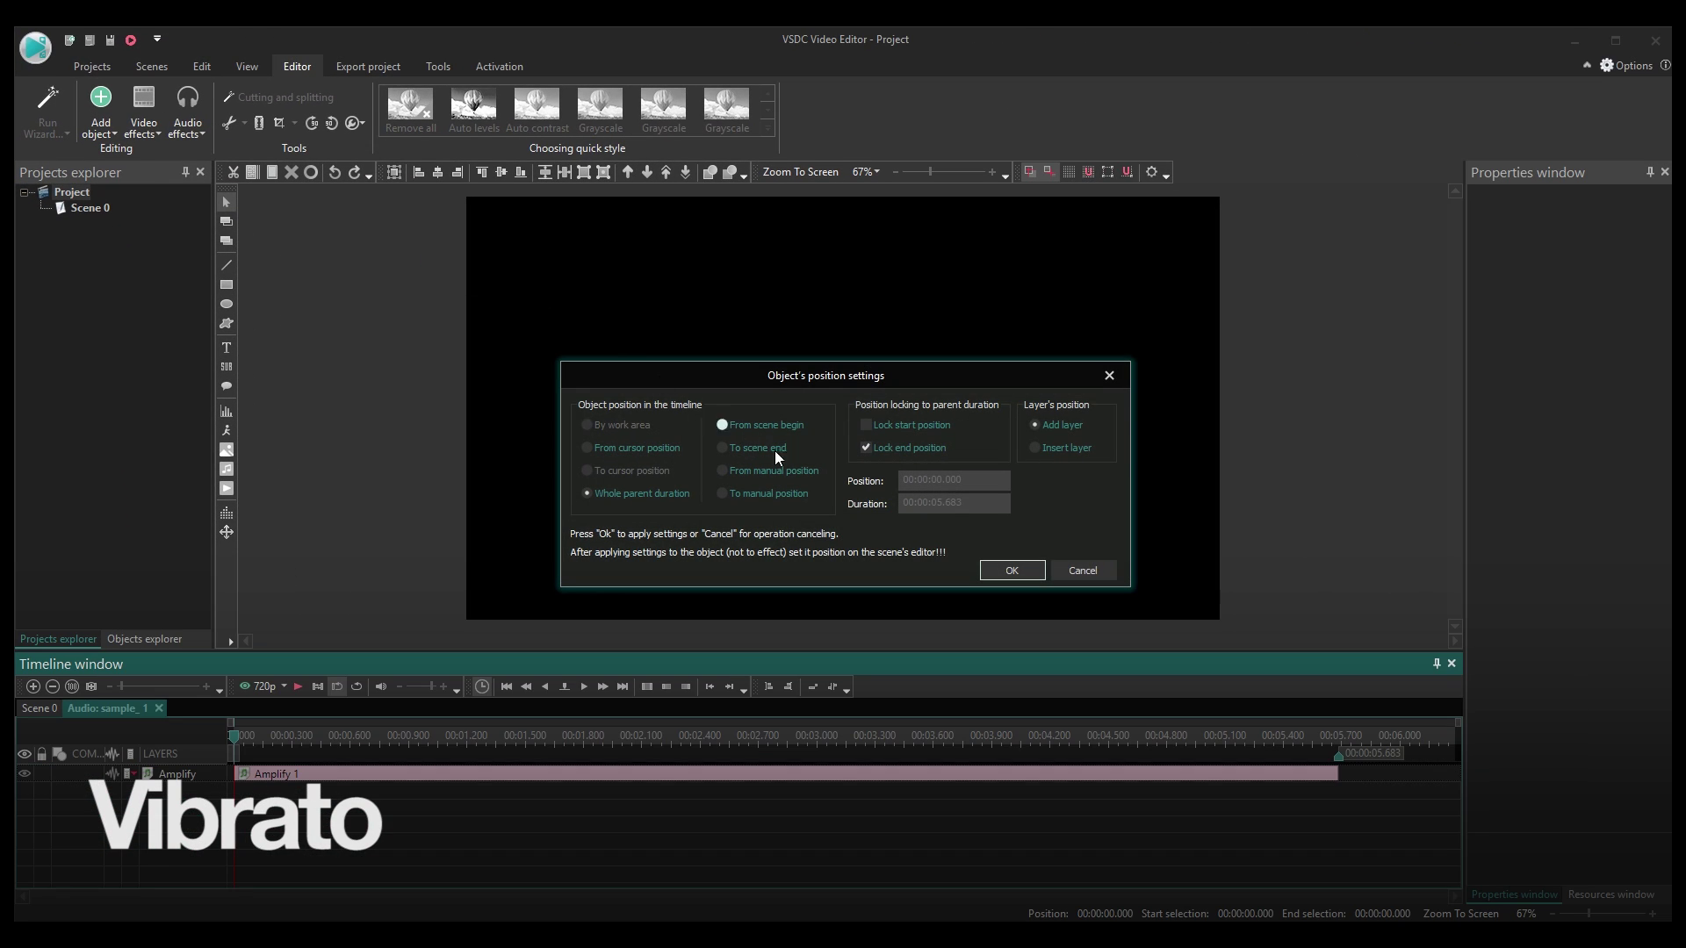
{"action": "left_click", "coordinate": [988, 571]}
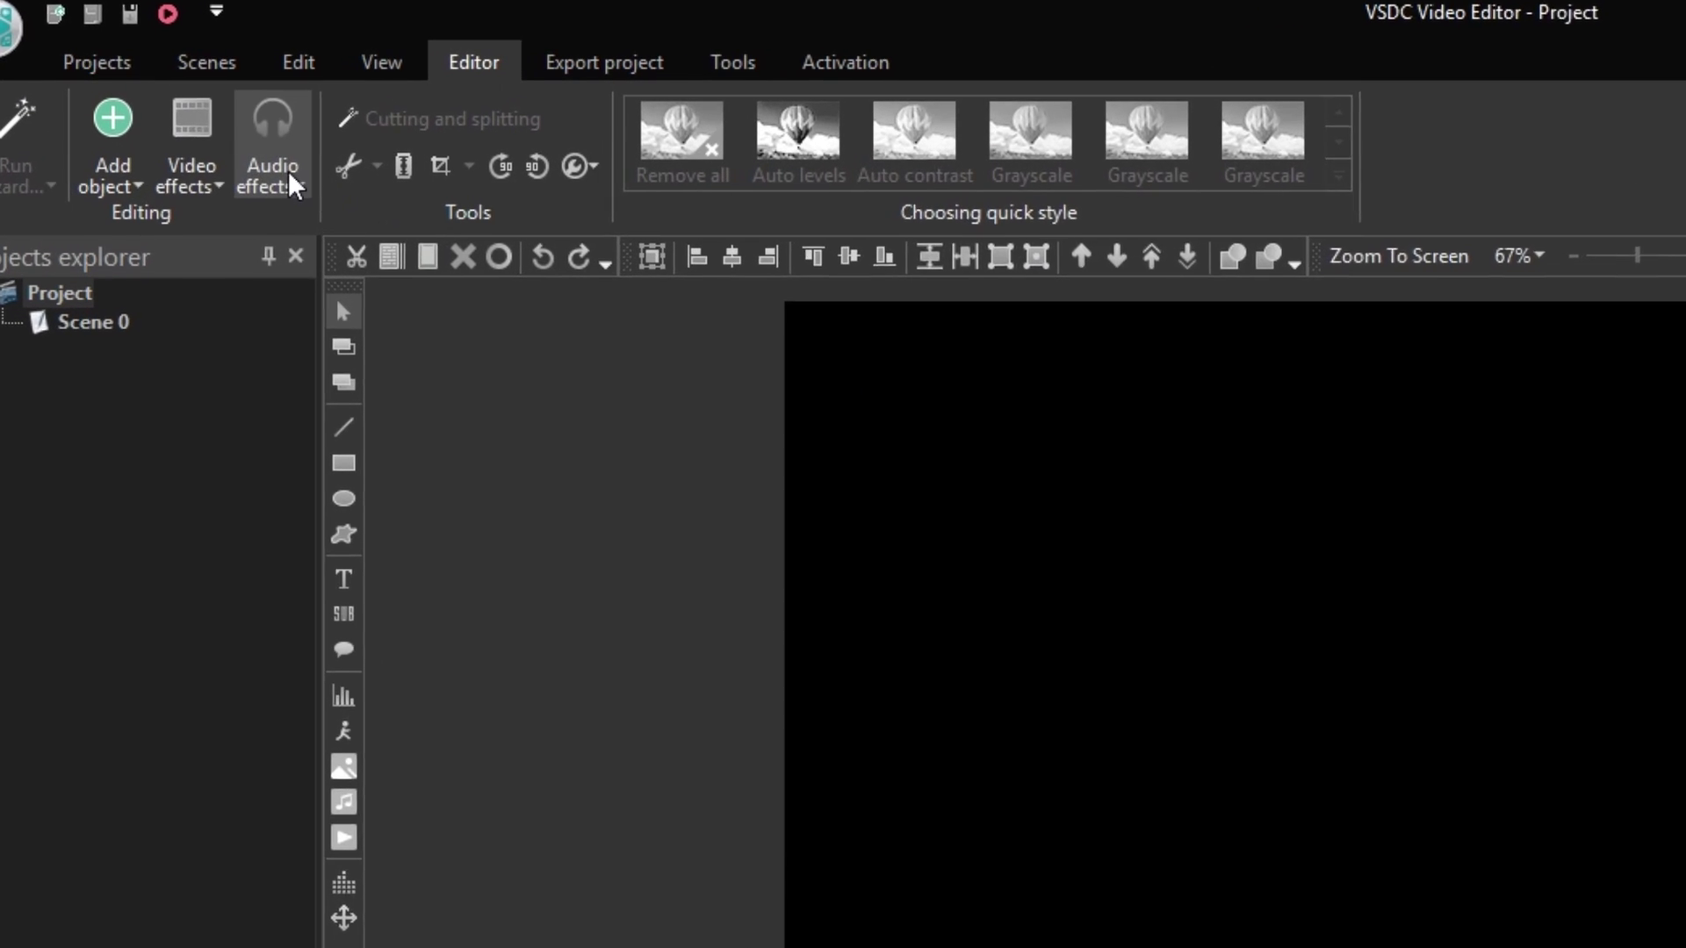
Add a Reverb effect to the sample audio over the whole parent duration and set its preset to Allien saying
{"action": "left_click", "coordinate": [195, 127]}
{"action": "mouse_move", "coordinate": [542, 338]}
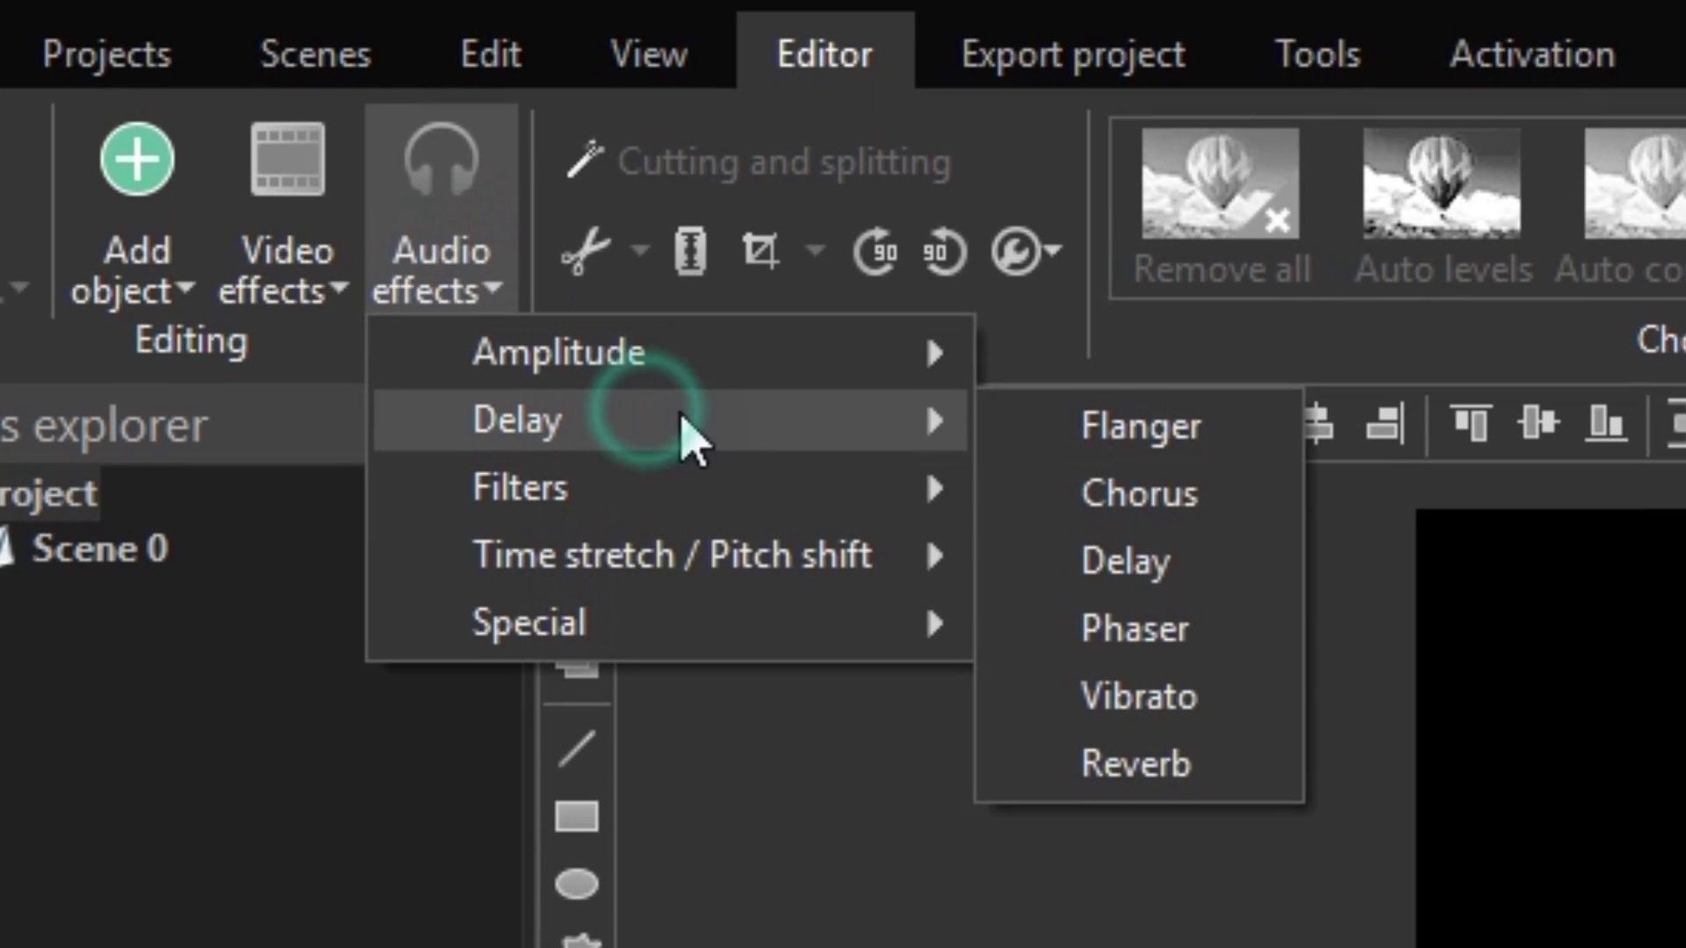
{"action": "left_click", "coordinate": [1254, 774]}
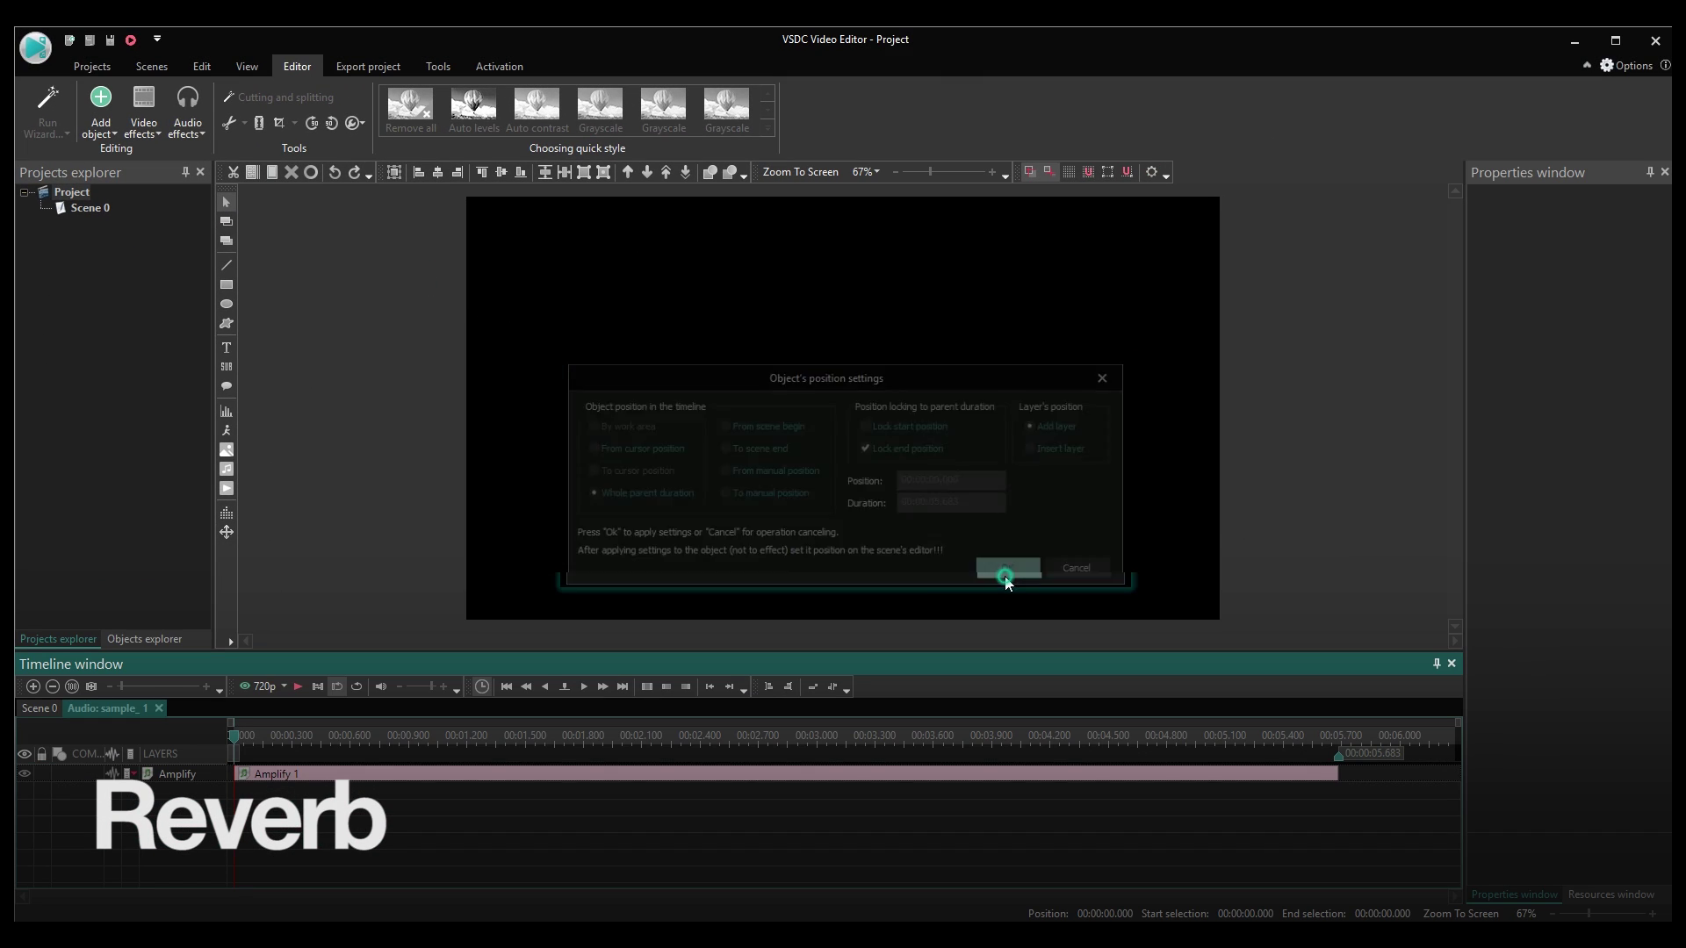
{"action": "left_click", "coordinate": [1004, 571]}
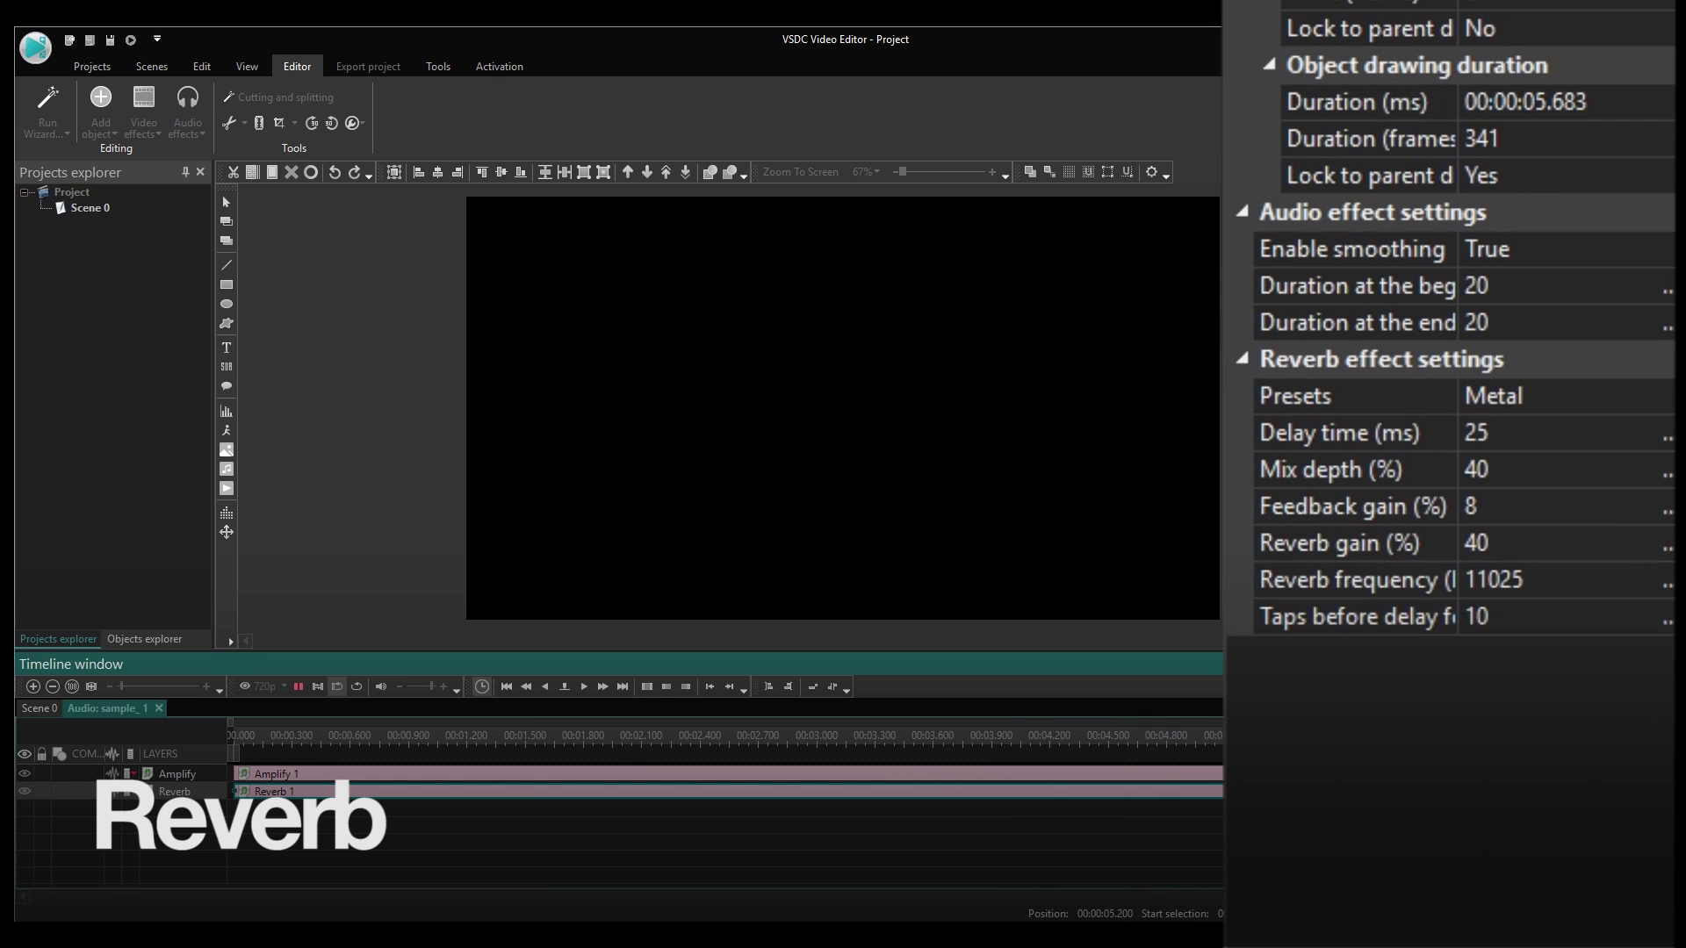
{"action": "left_click", "coordinate": [1664, 395]}
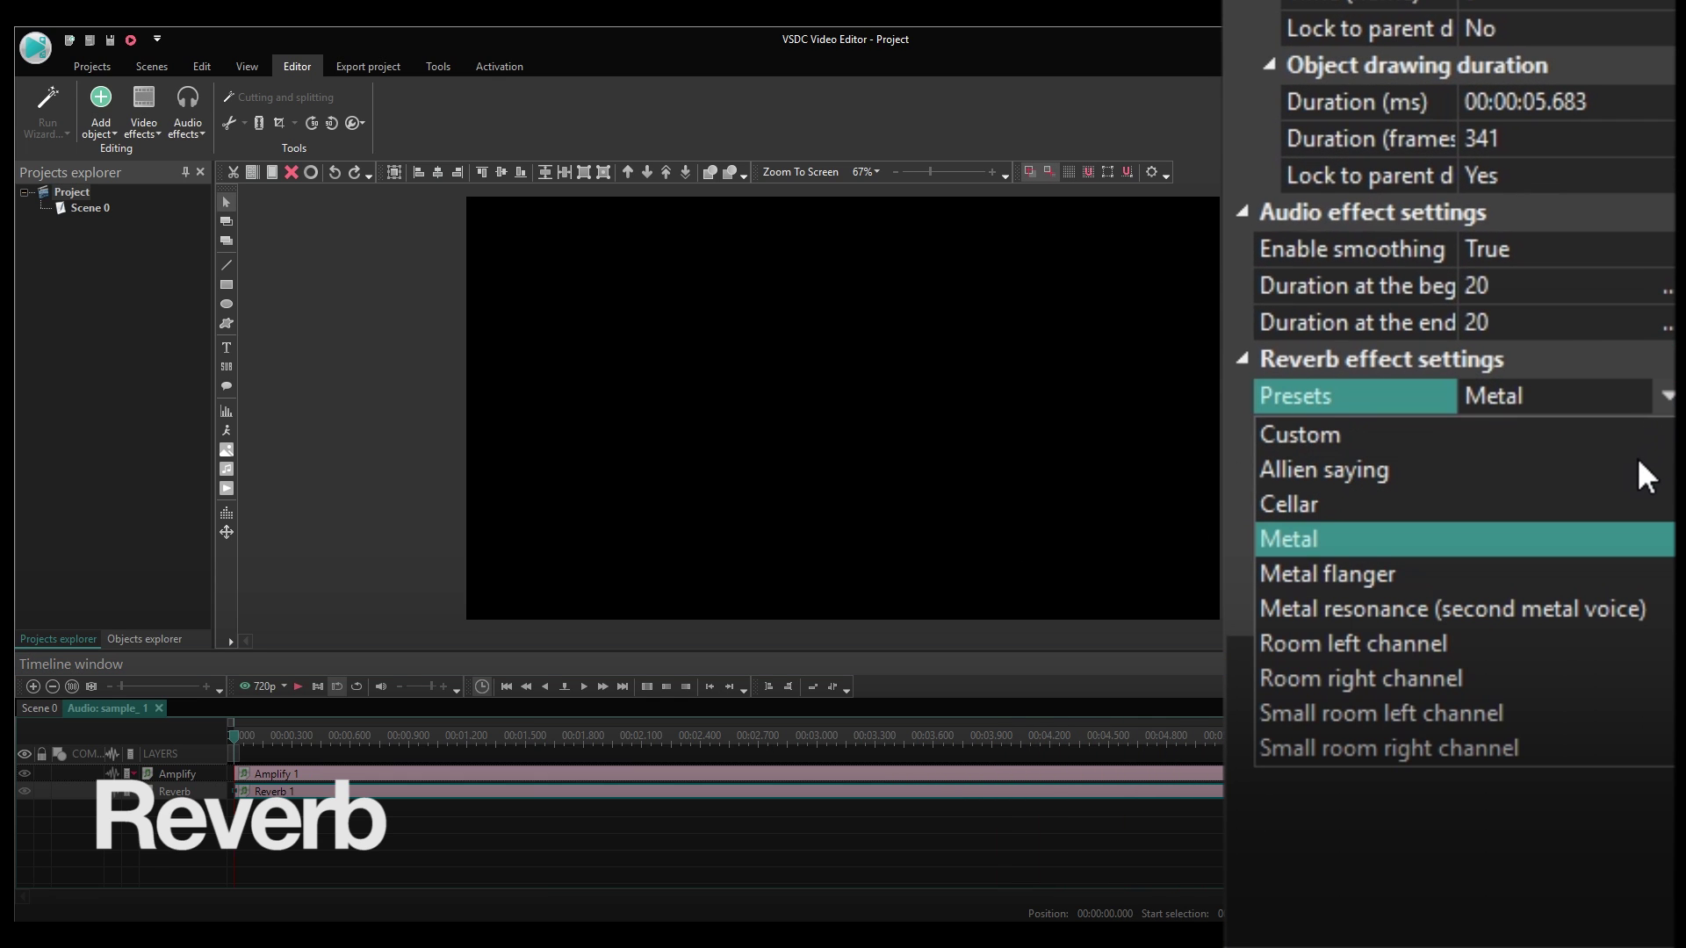
{"action": "left_click", "coordinate": [1441, 469]}
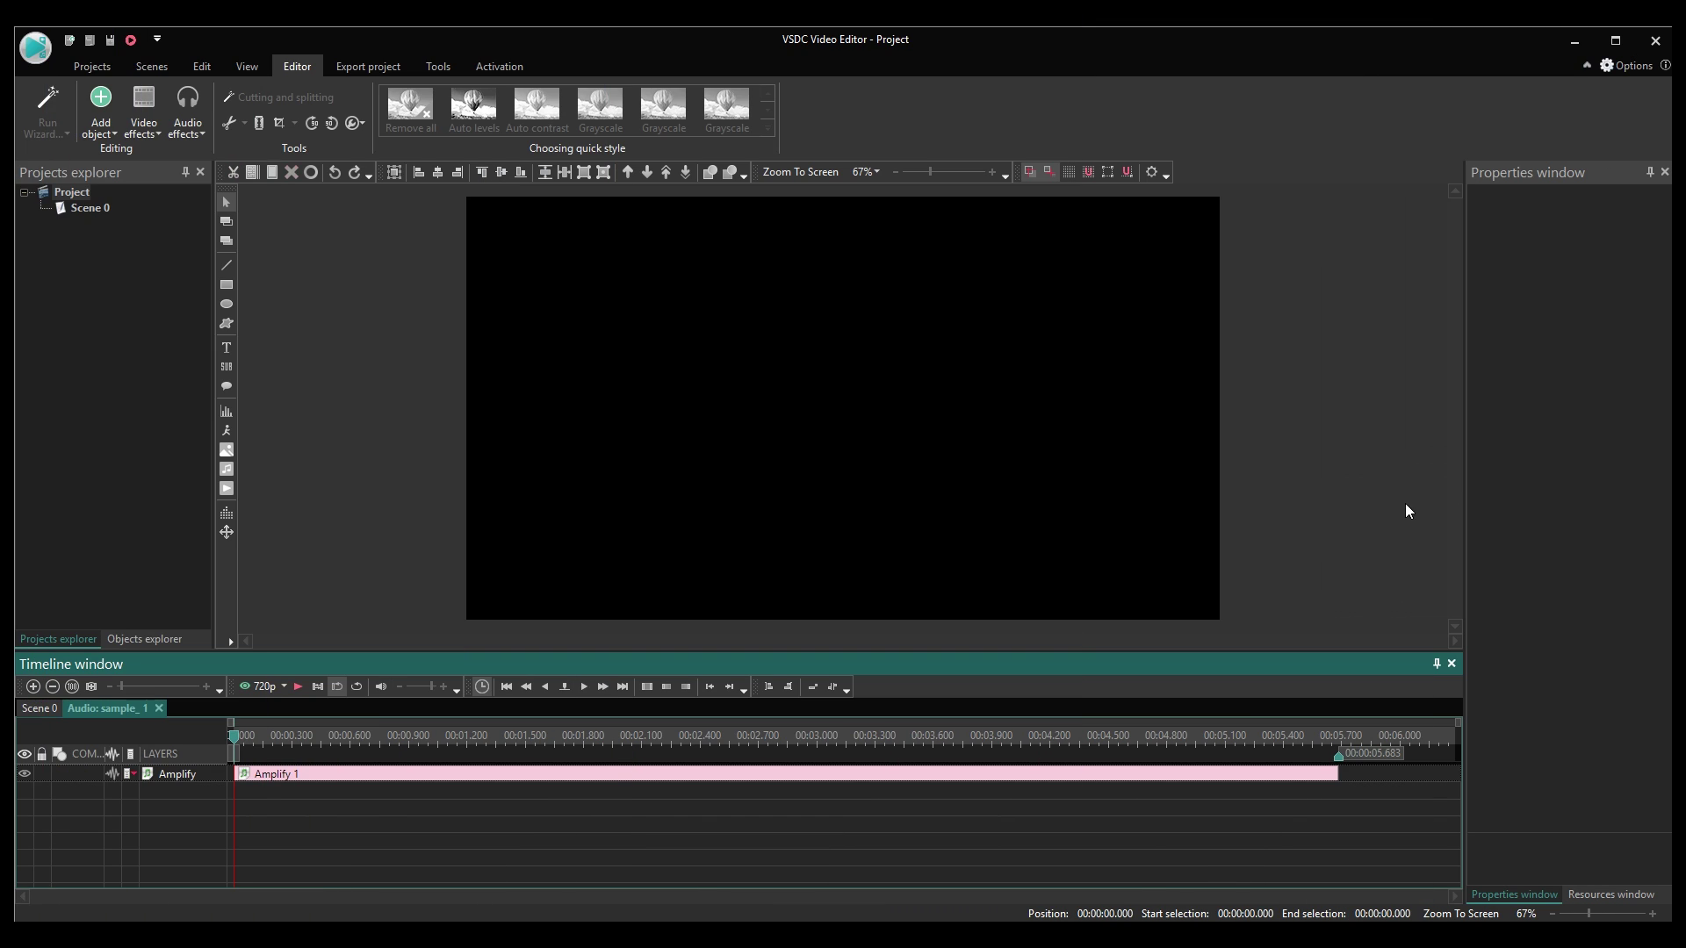
Add a LowPass filter to the sample audio over the whole parent duration
{"action": "left_click", "coordinate": [181, 130]}
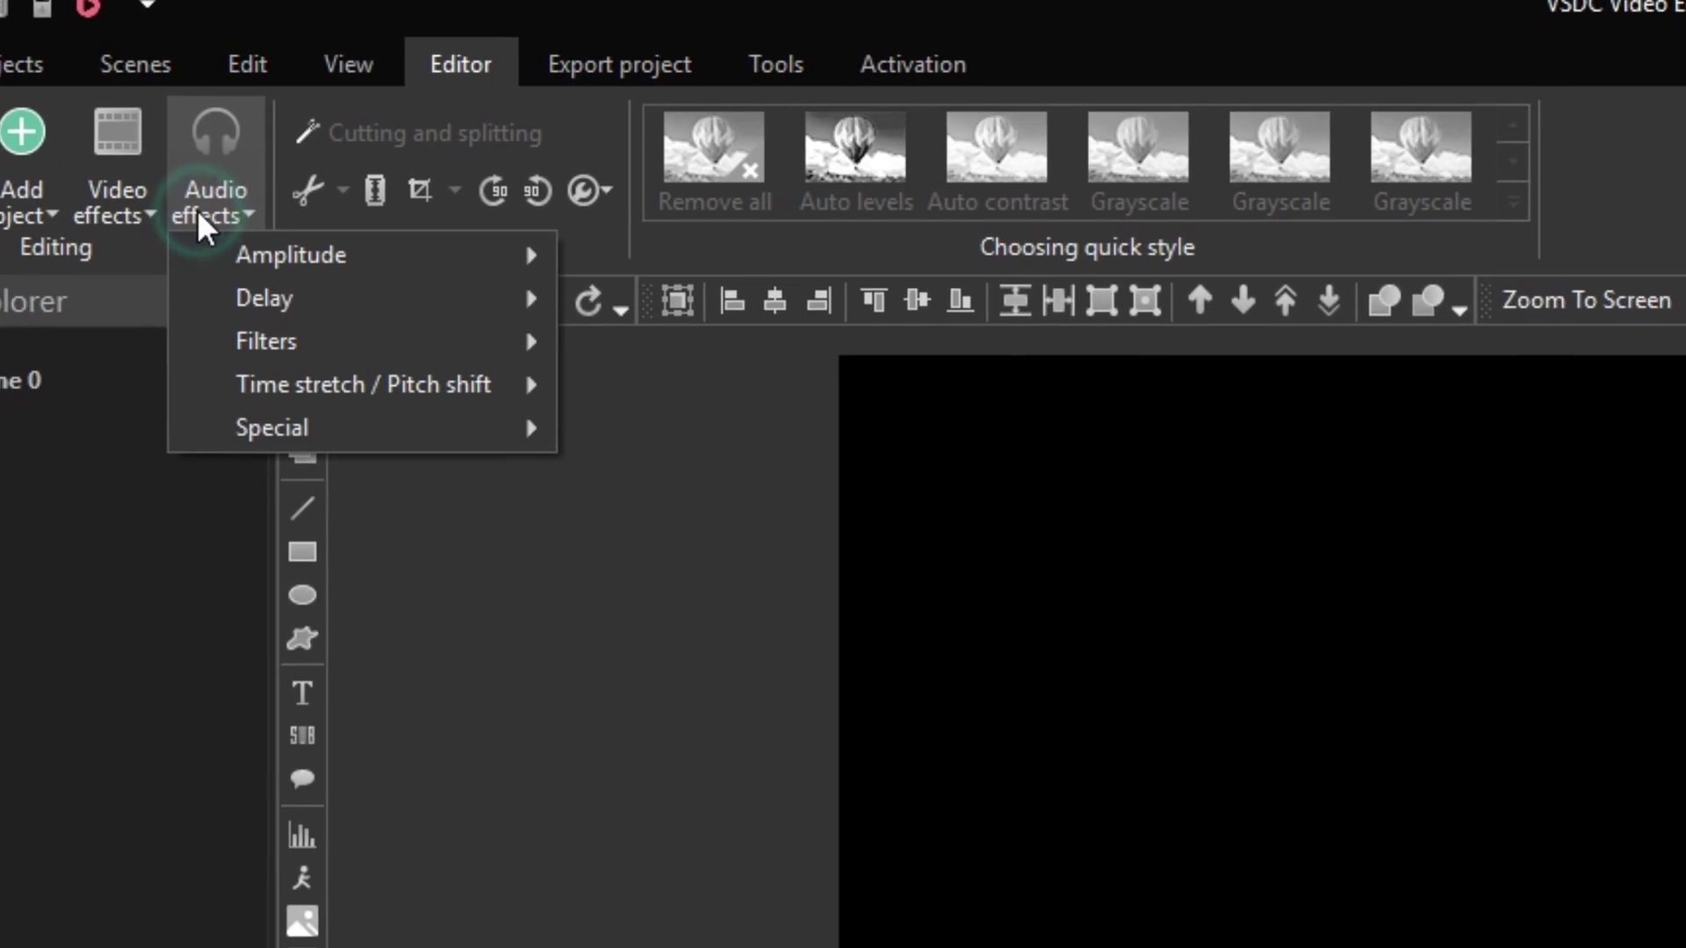
{"action": "mouse_move", "coordinate": [392, 342]}
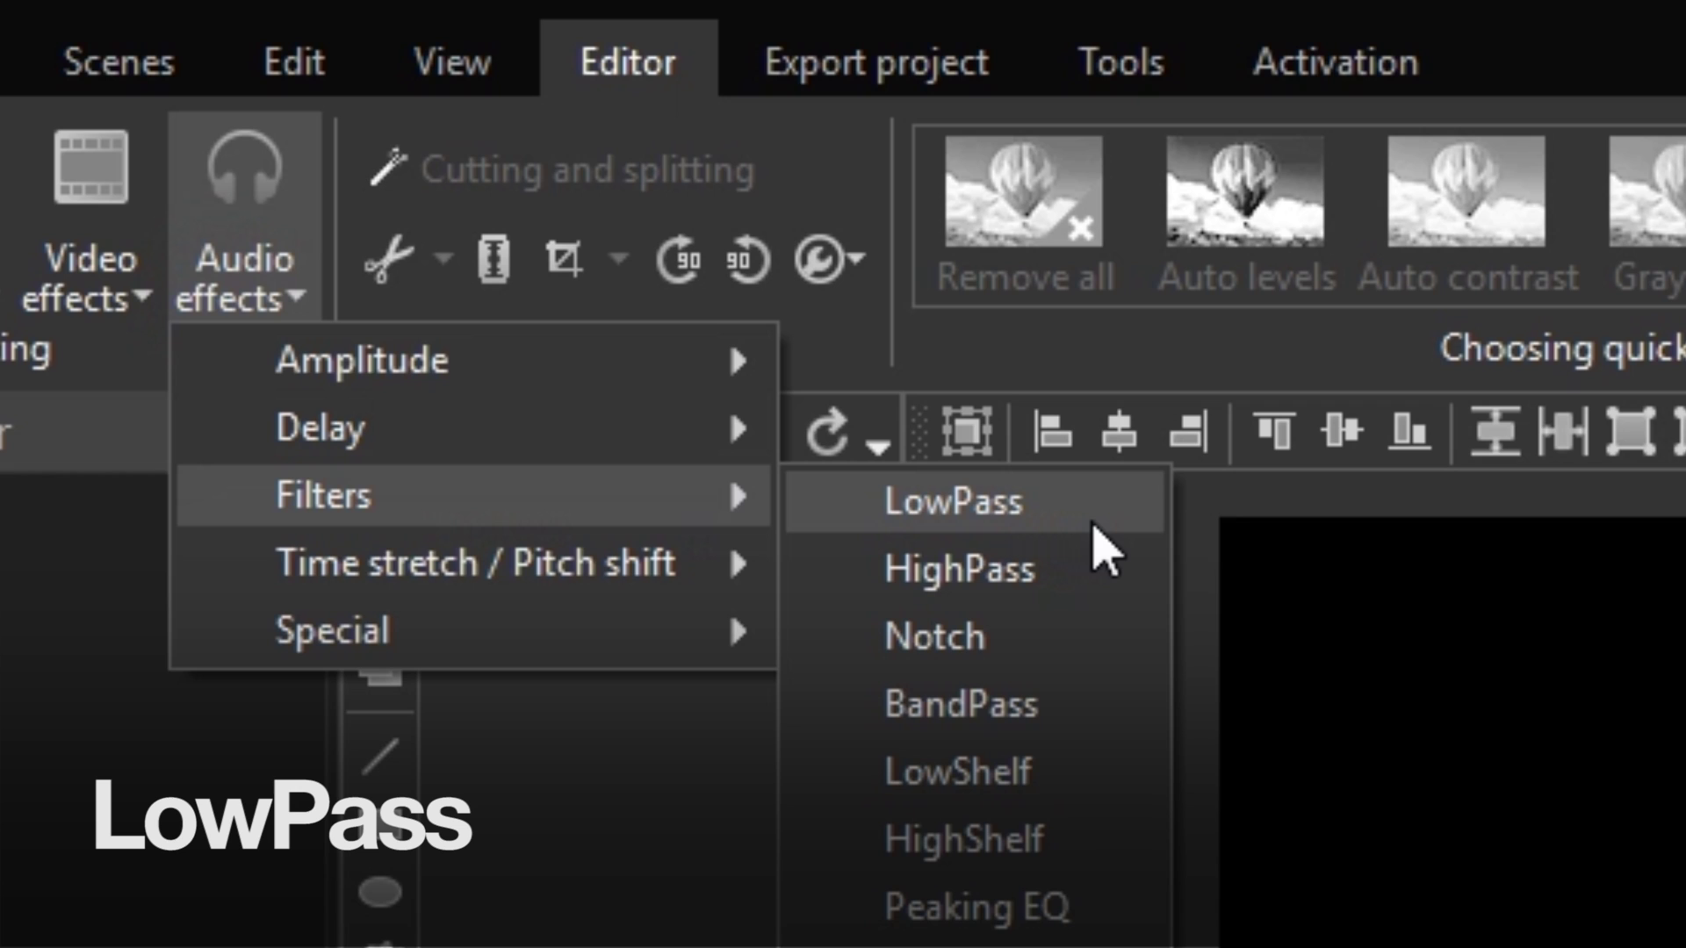
{"action": "left_click", "coordinate": [1095, 527]}
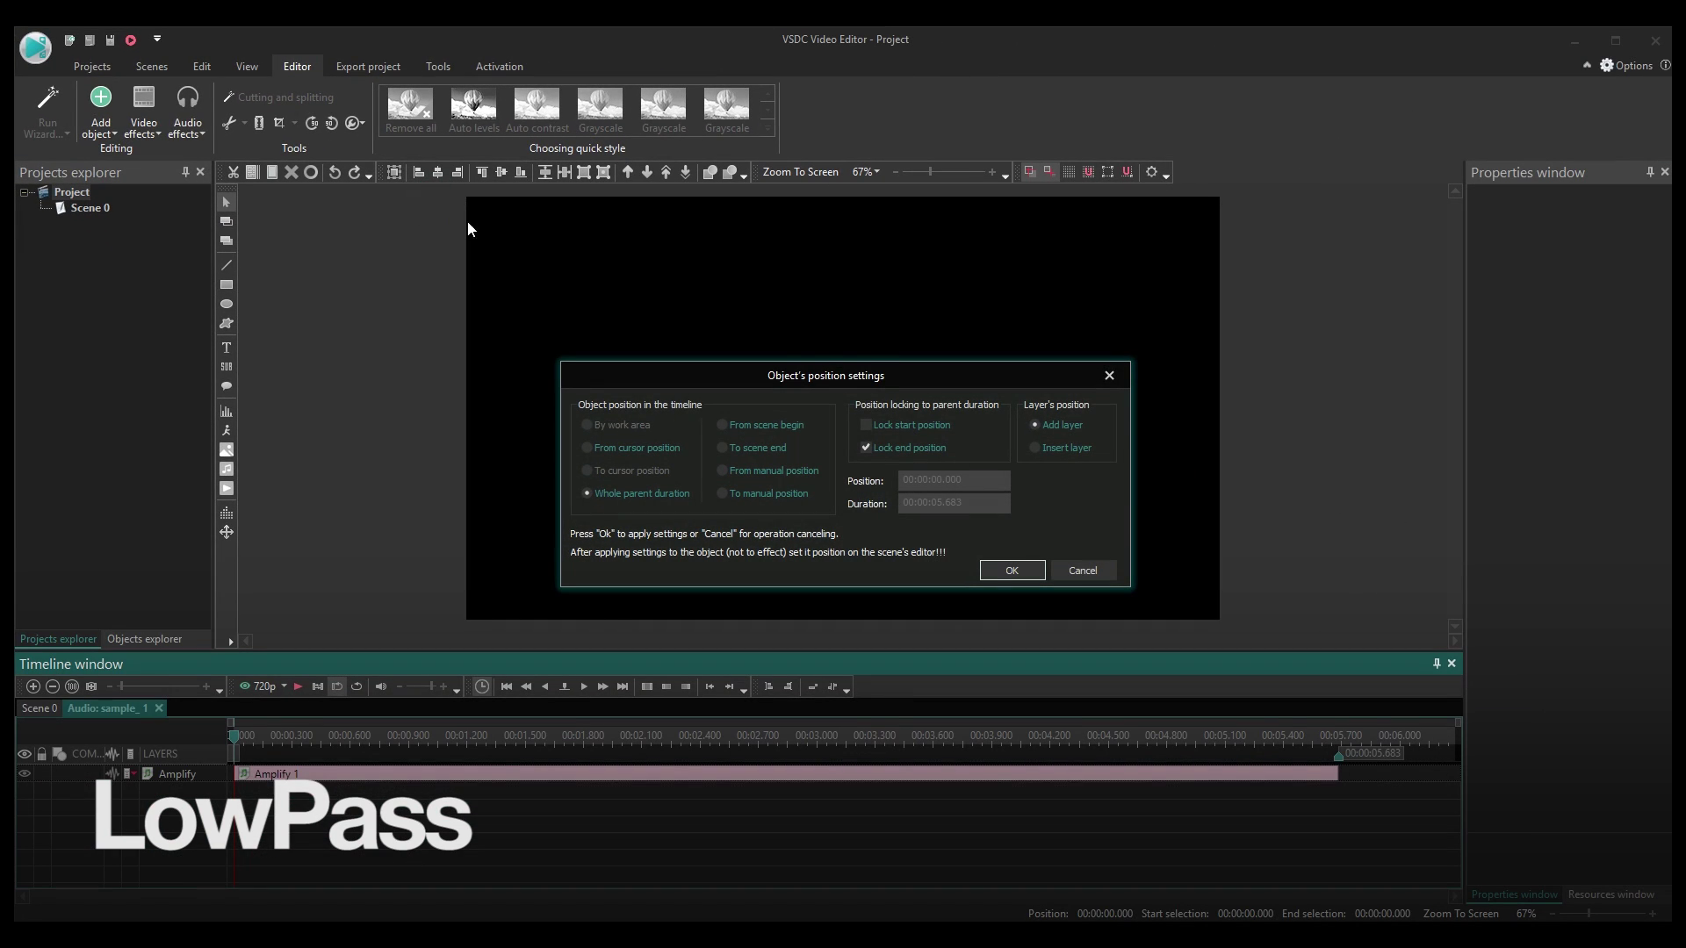
{"action": "left_click", "coordinate": [1002, 571]}
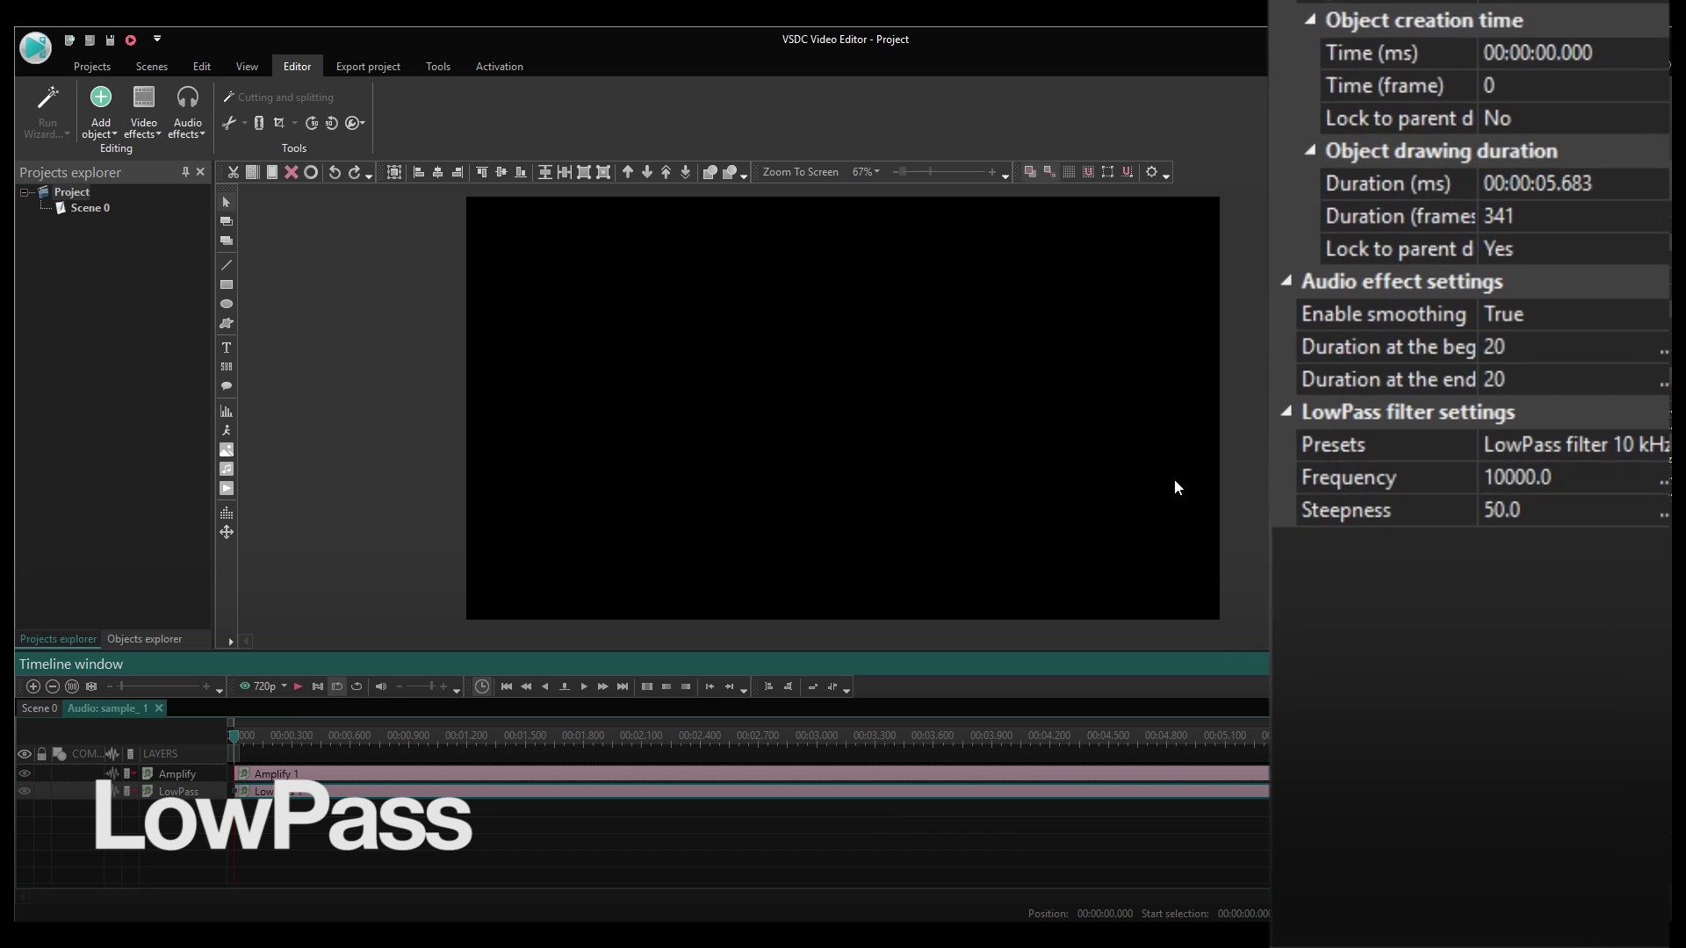
Try the LowPass filter 200 Hz preset, and switch the preset to LowPass filter 1 kHz with playback
{"action": "left_click", "coordinate": [1663, 459]}
{"action": "left_click", "coordinate": [1660, 448]}
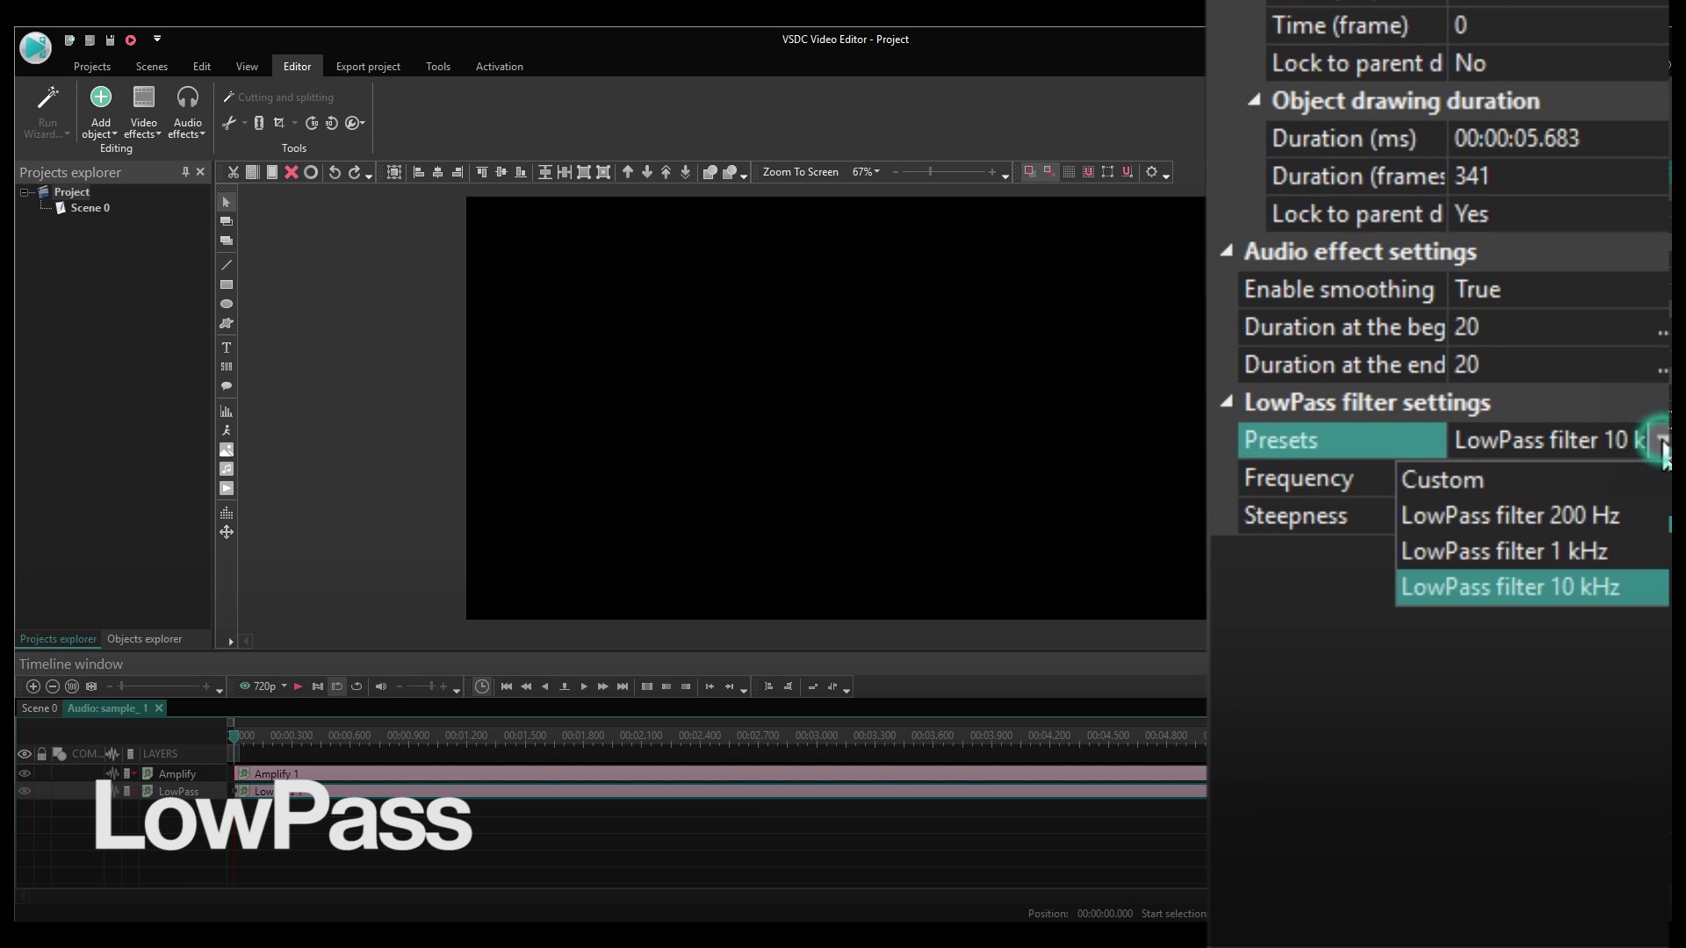
{"action": "left_click", "coordinate": [1624, 509]}
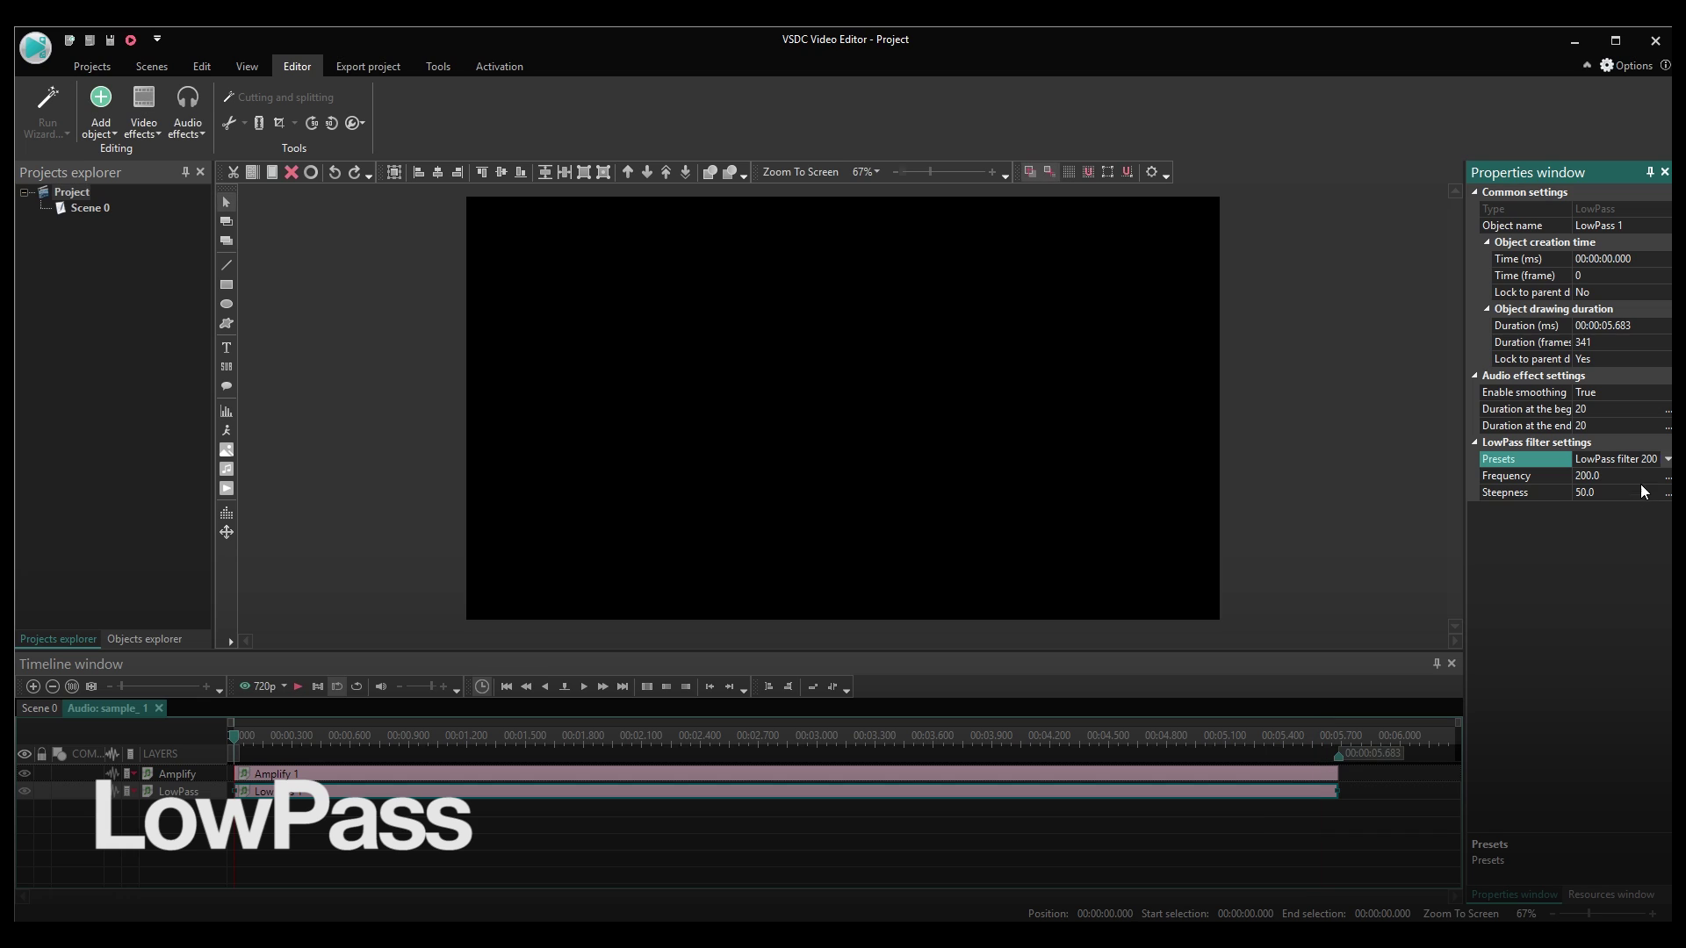
{"action": "left_click", "coordinate": [1666, 461]}
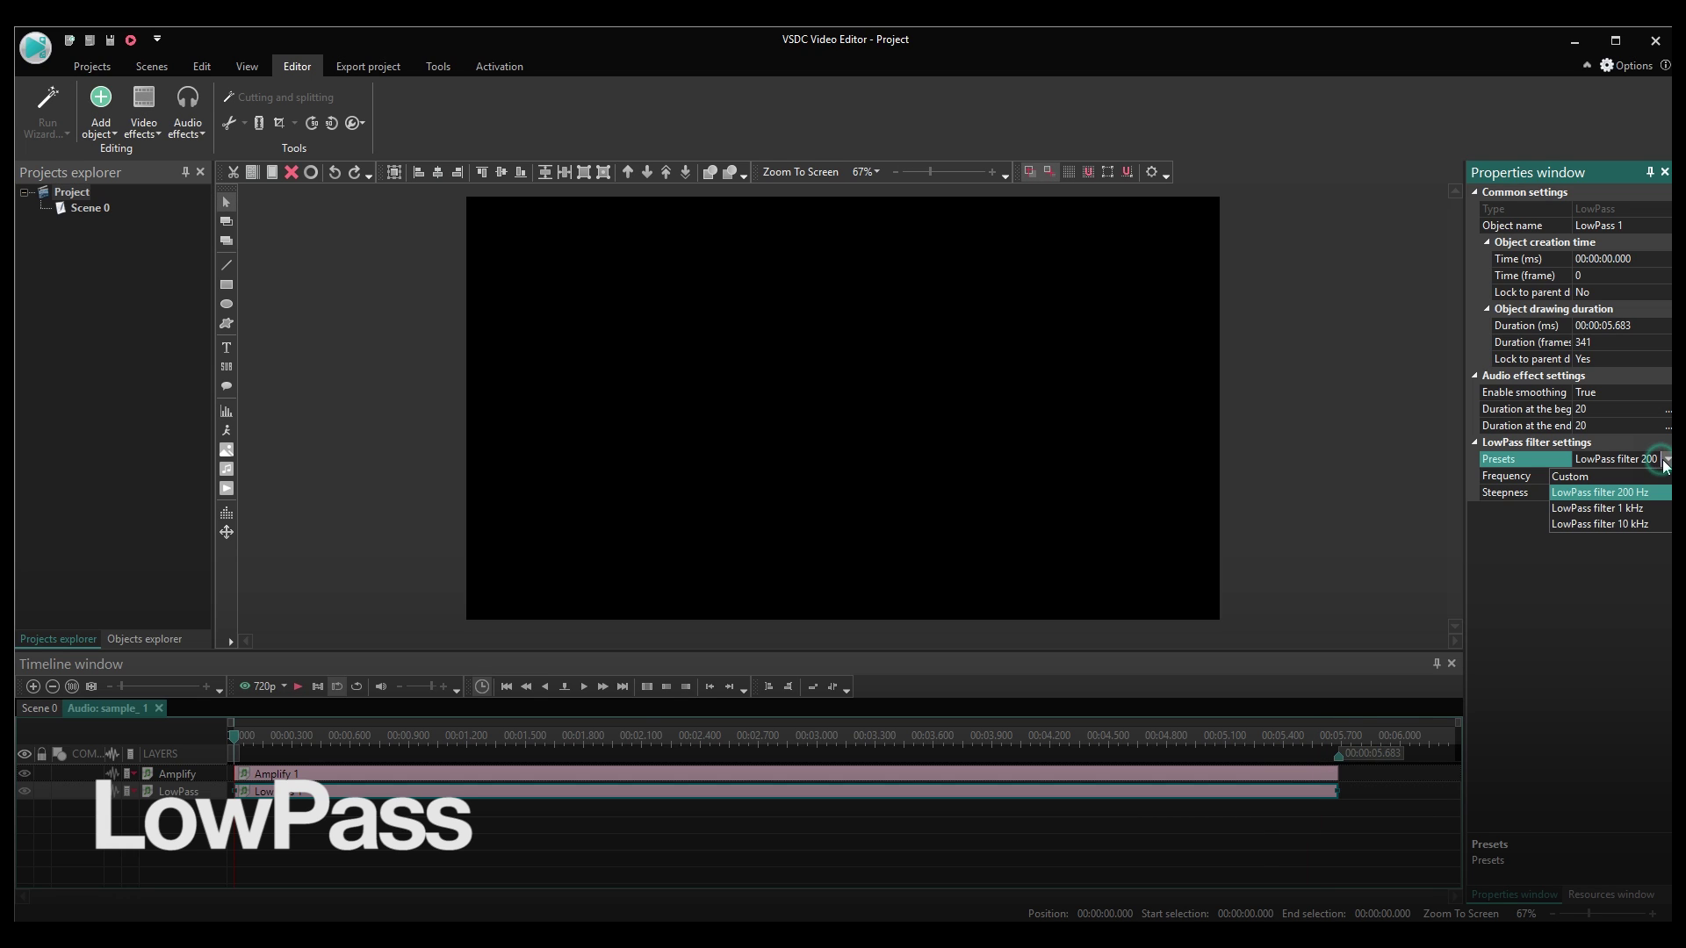
{"action": "left_click", "coordinate": [1653, 509]}
{"action": "key", "text": "space"}
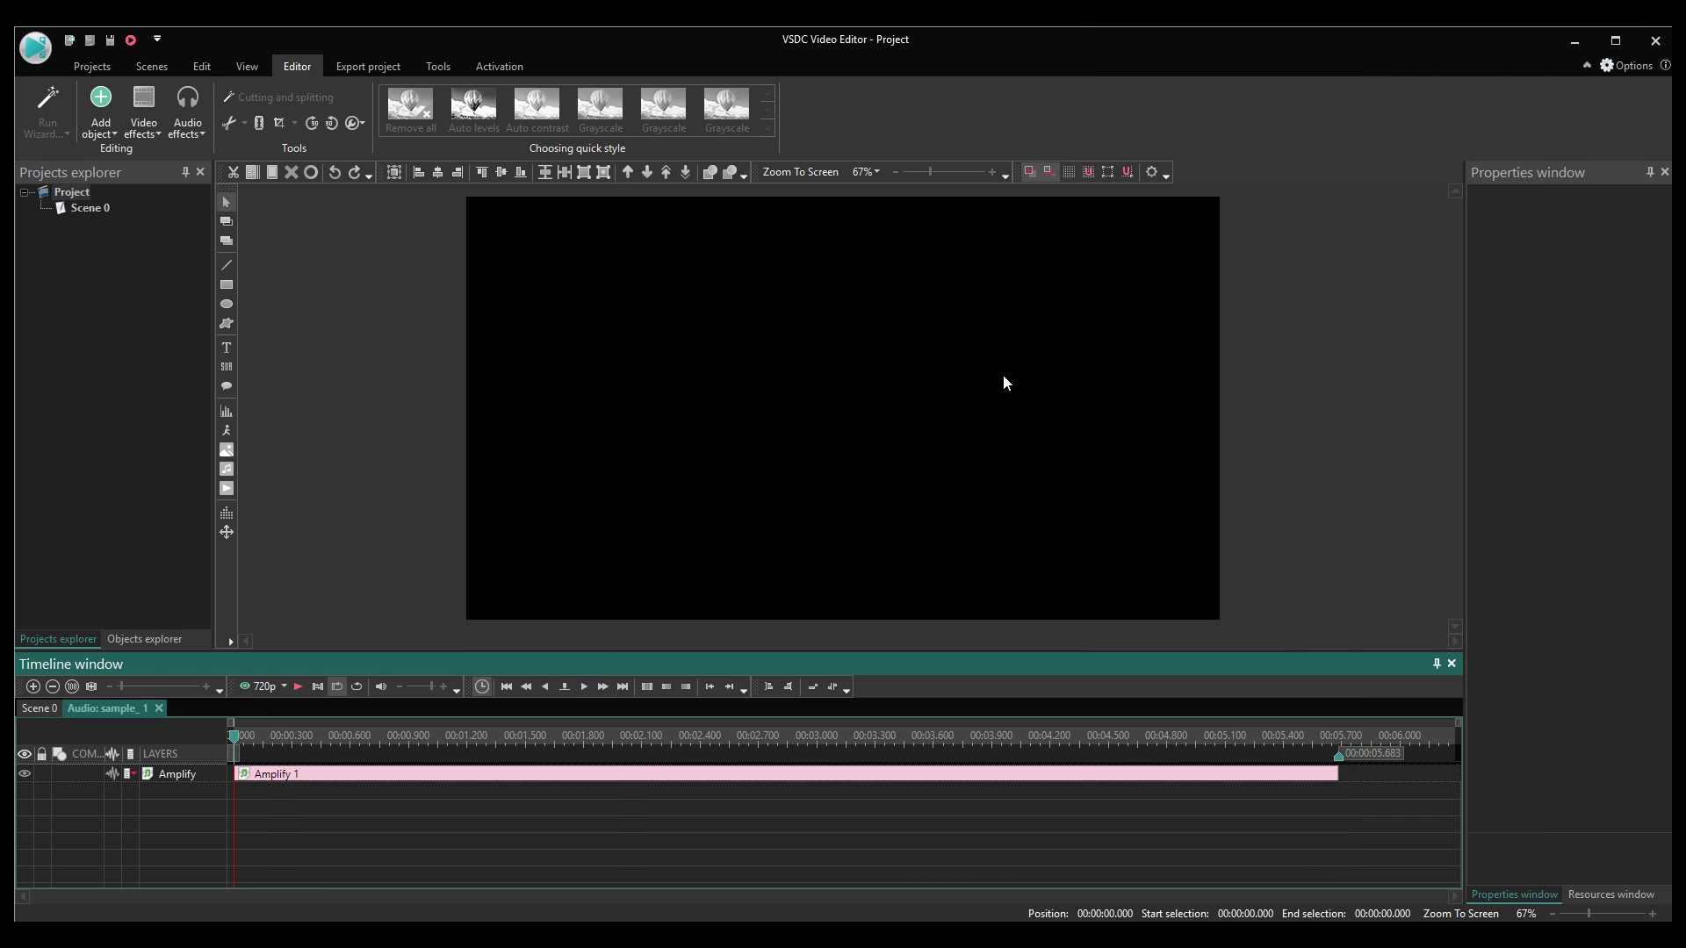
Add a HighPass filter to the sample audio over the whole parent duration
{"action": "left_click", "coordinate": [197, 123]}
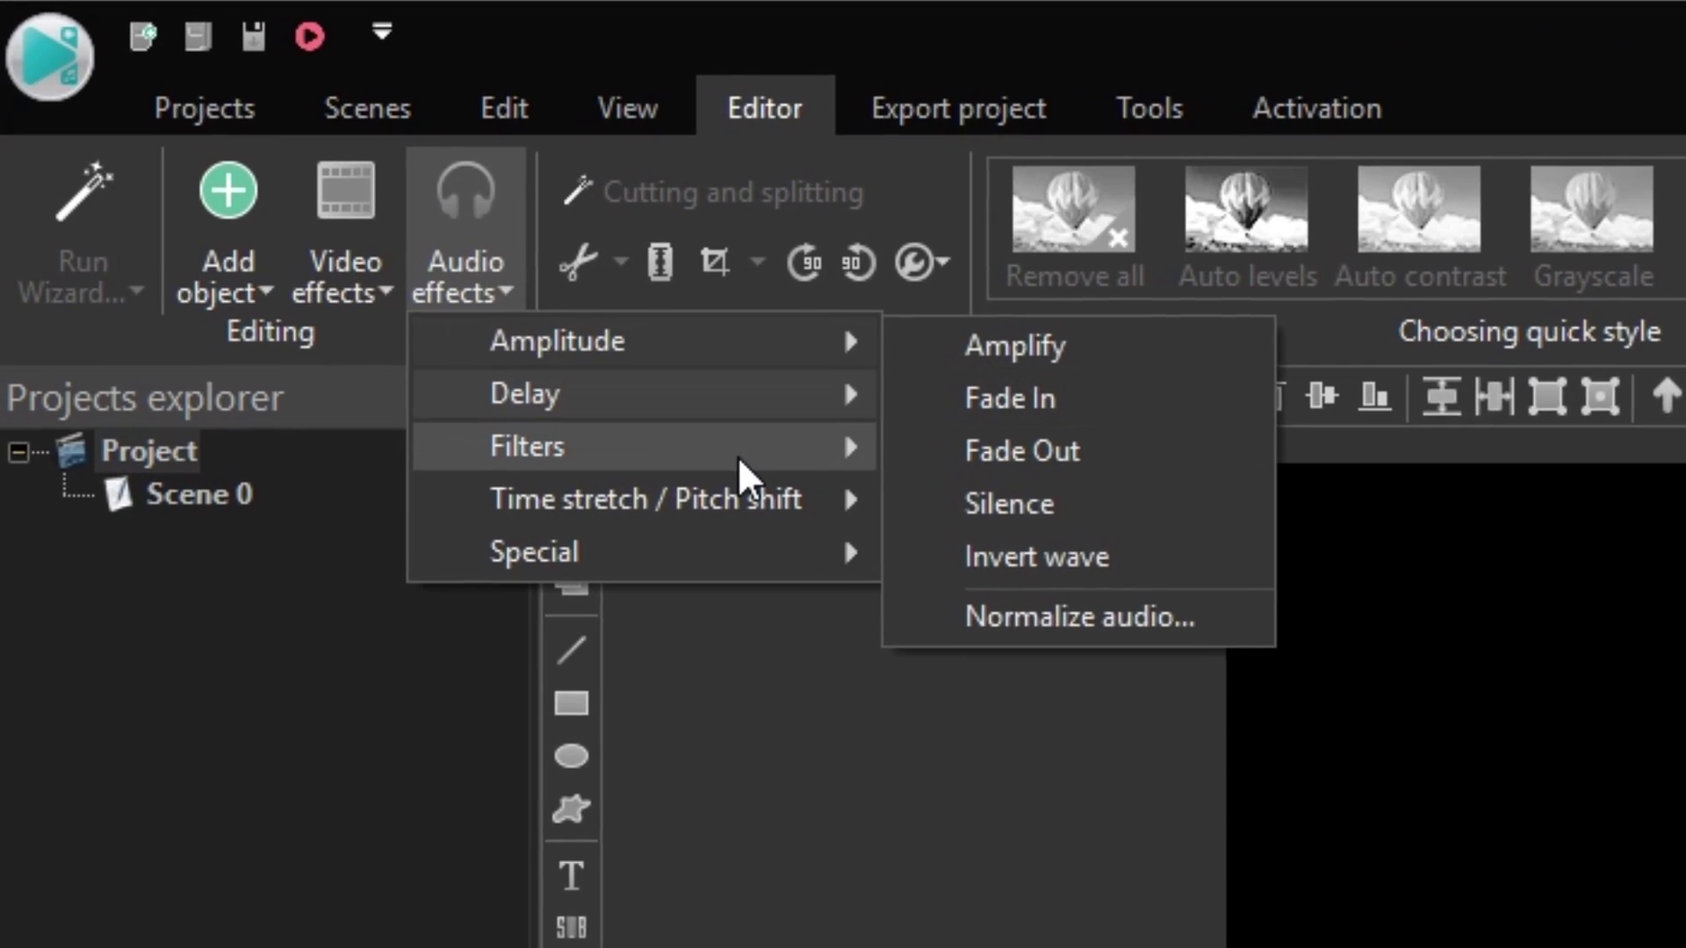
{"action": "left_click", "coordinate": [463, 297]}
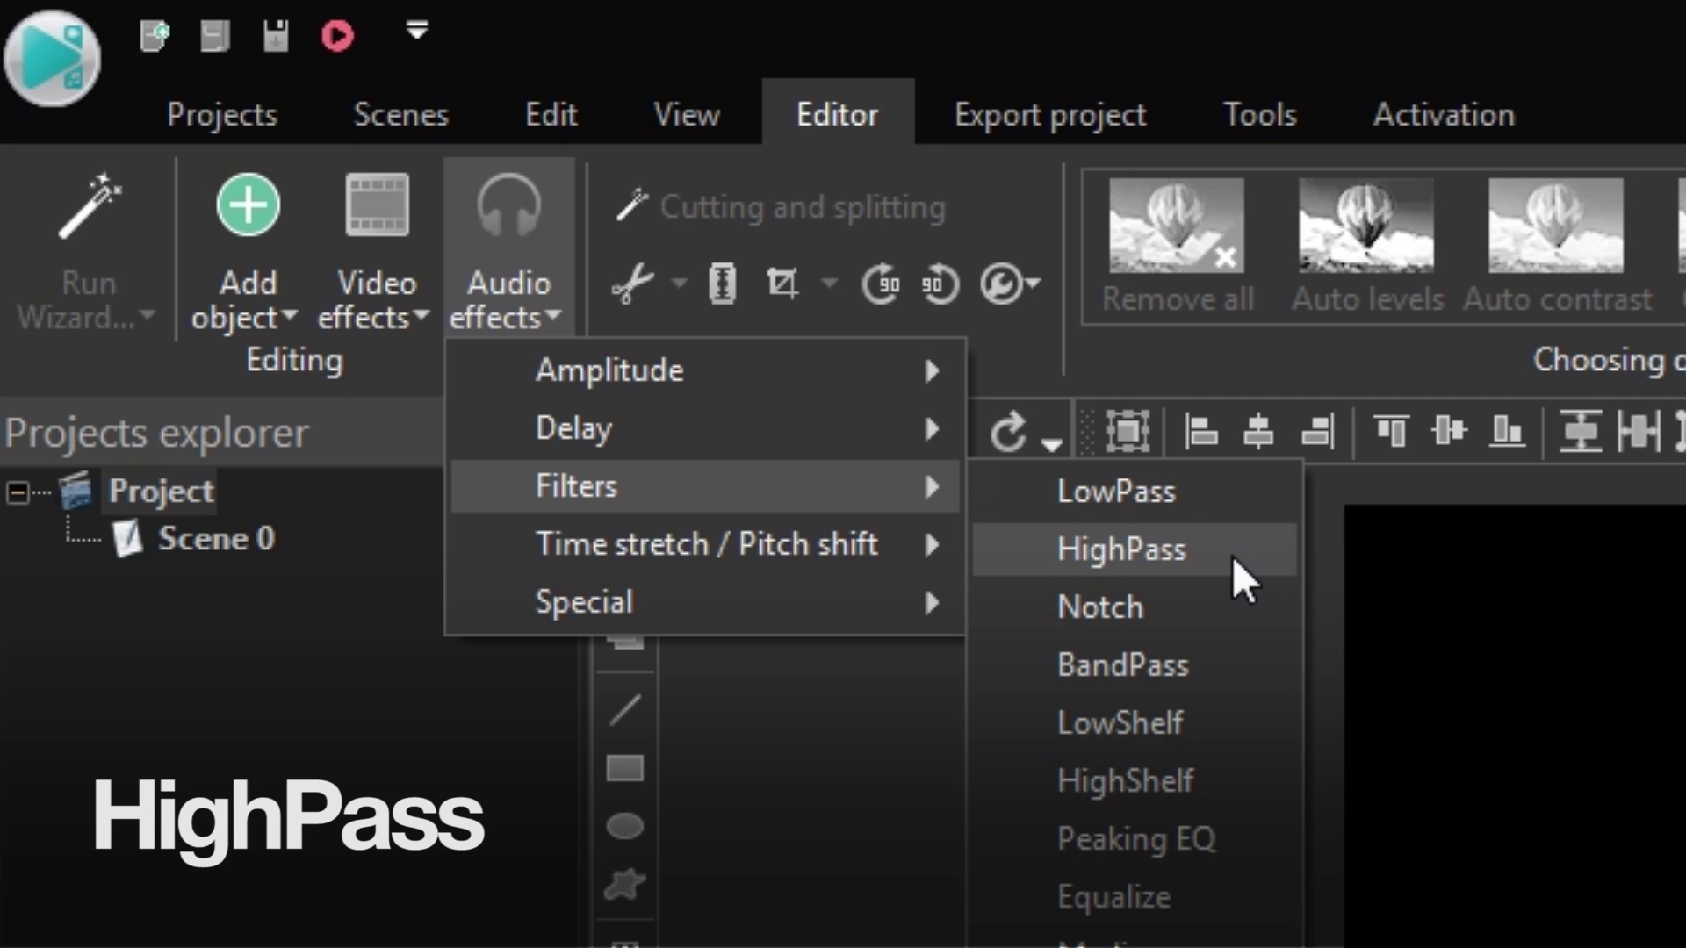
{"action": "left_click", "coordinate": [1242, 576]}
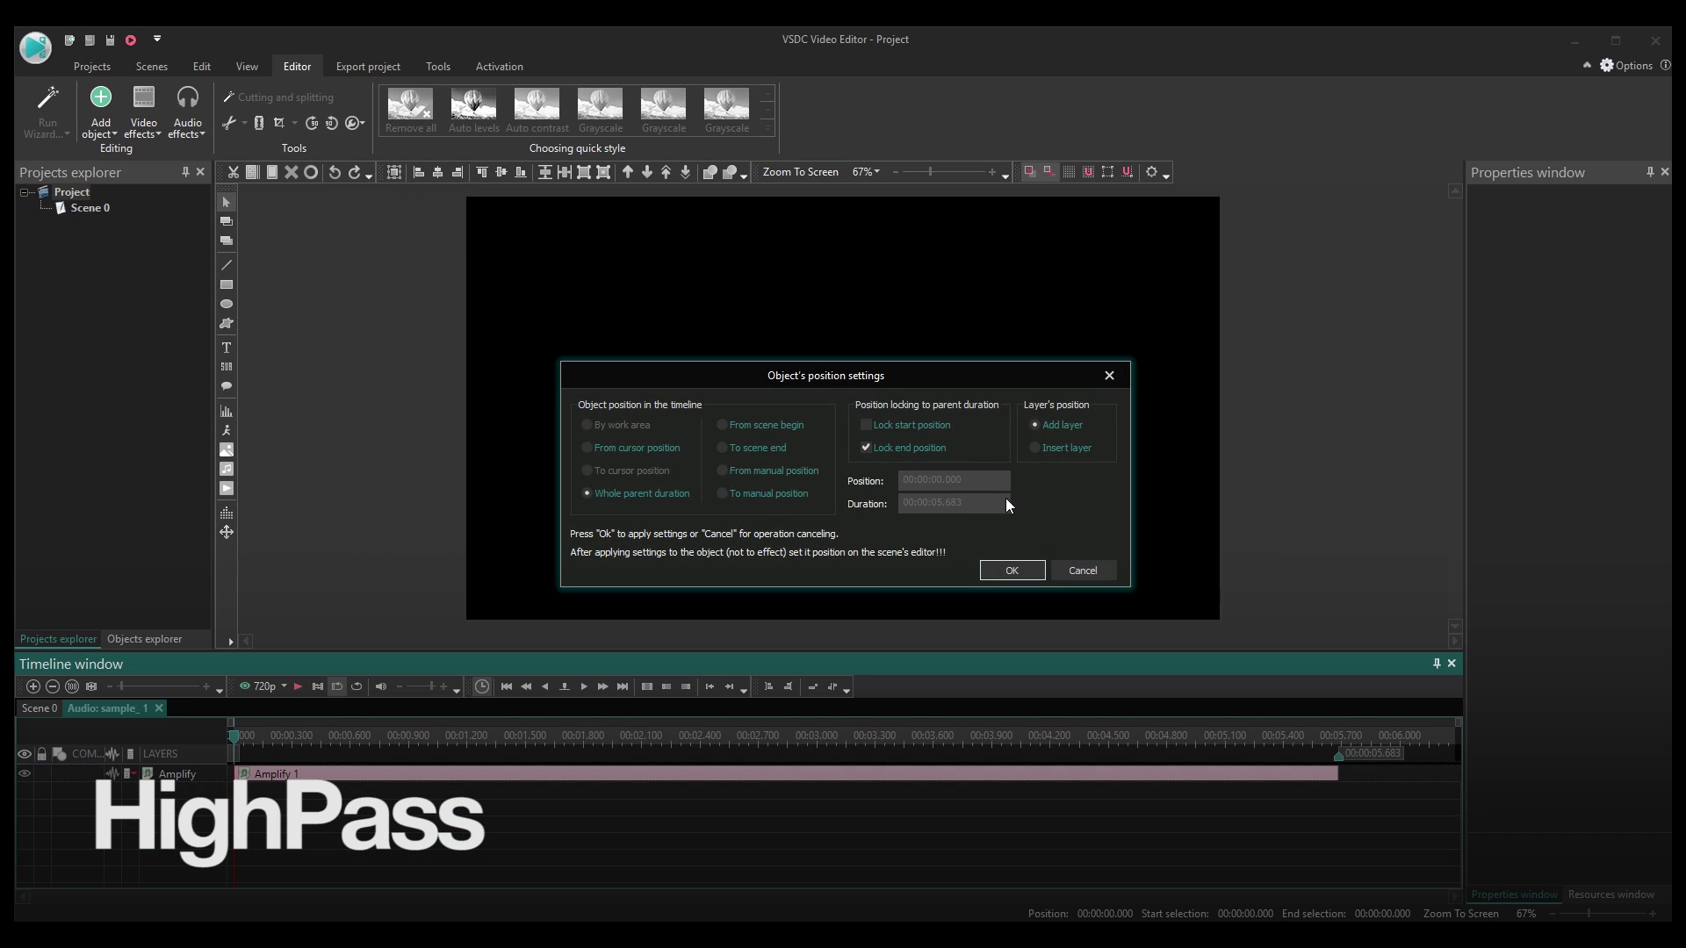
{"action": "left_click", "coordinate": [1012, 570]}
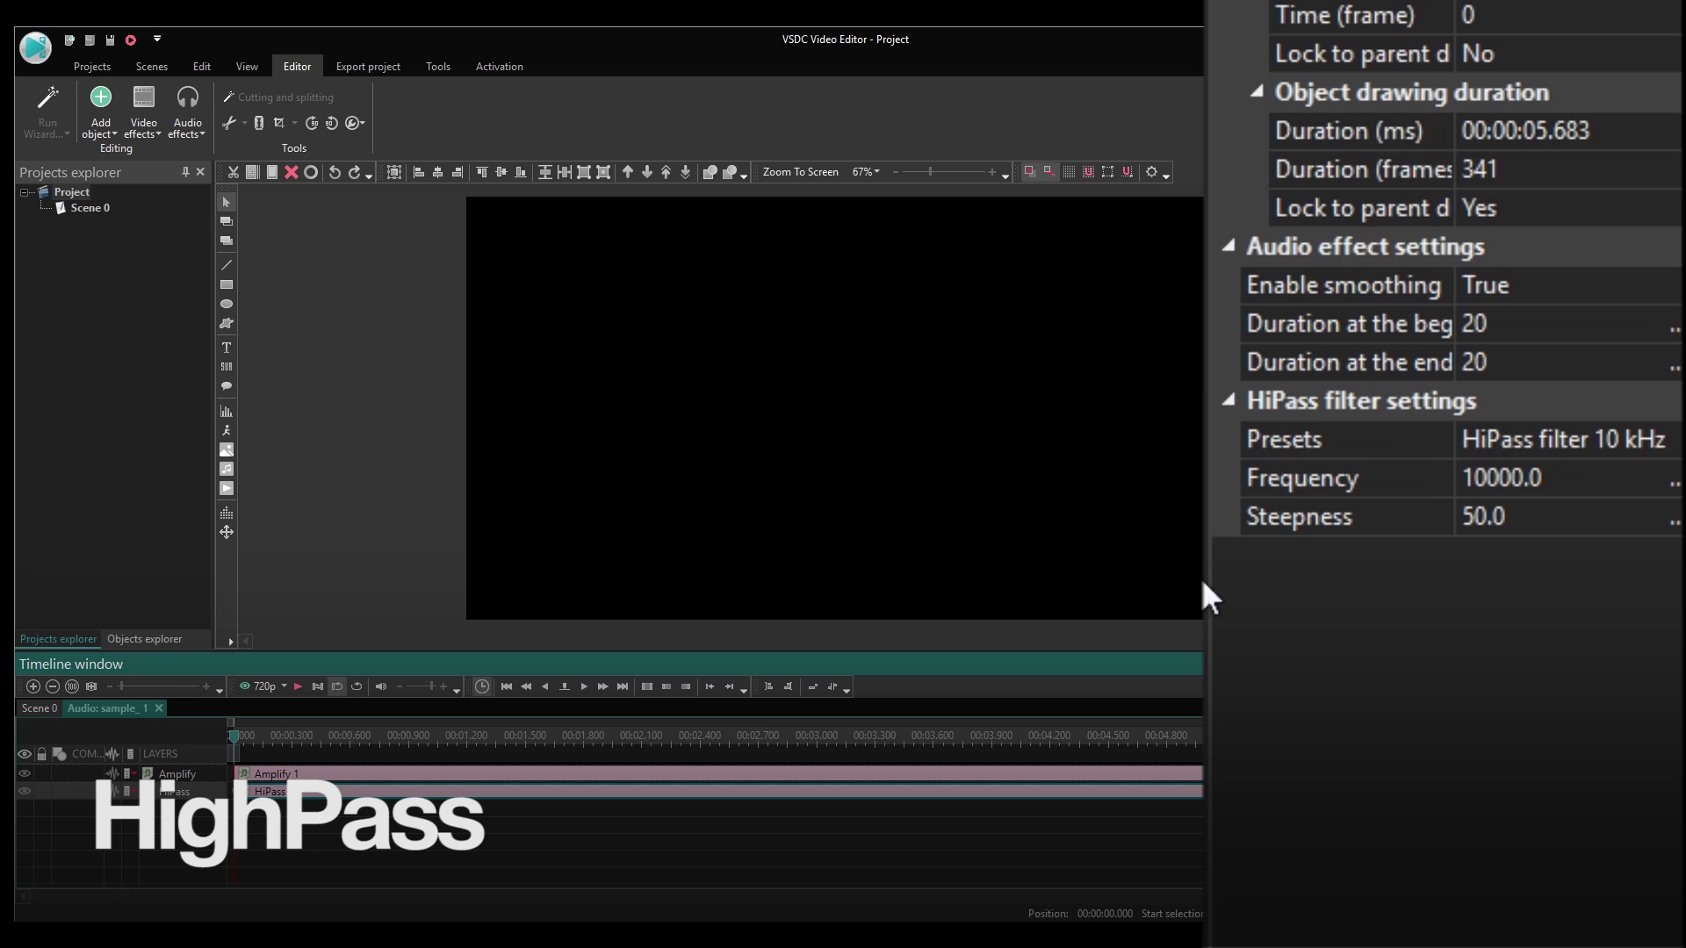
Set the HighPass effect's preset to HiPass filter 200 Hz and play back the audio
{"action": "left_click", "coordinate": [1667, 442]}
{"action": "left_click", "coordinate": [1674, 441]}
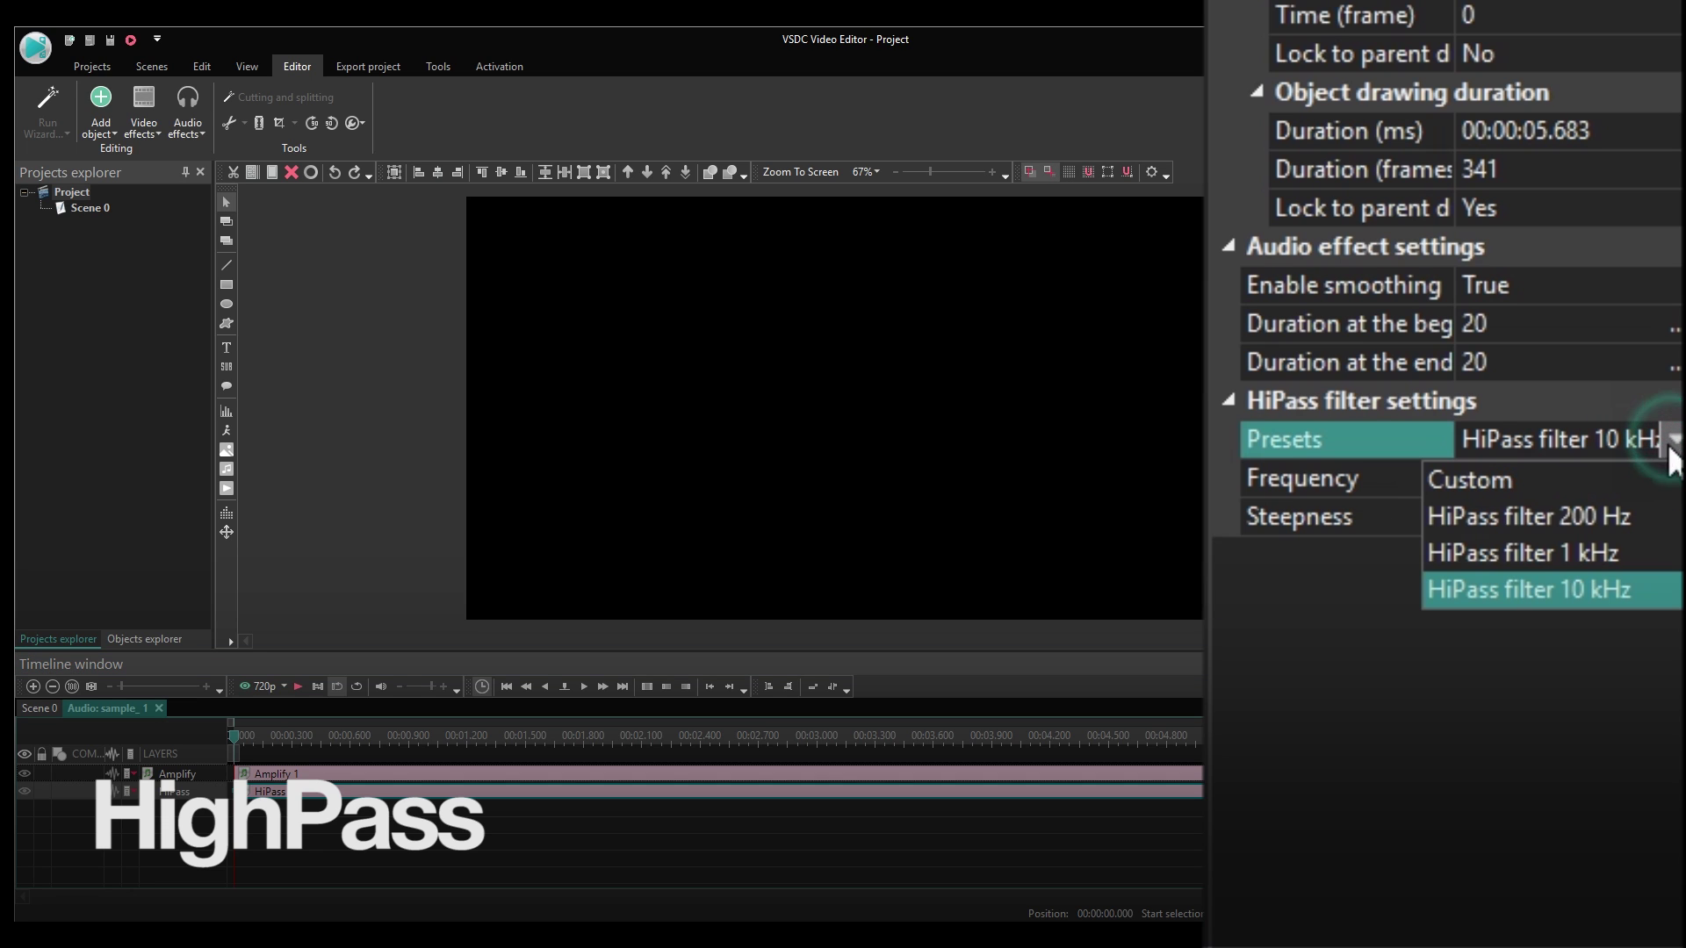
{"action": "left_click", "coordinate": [1528, 518]}
{"action": "key", "text": "space"}
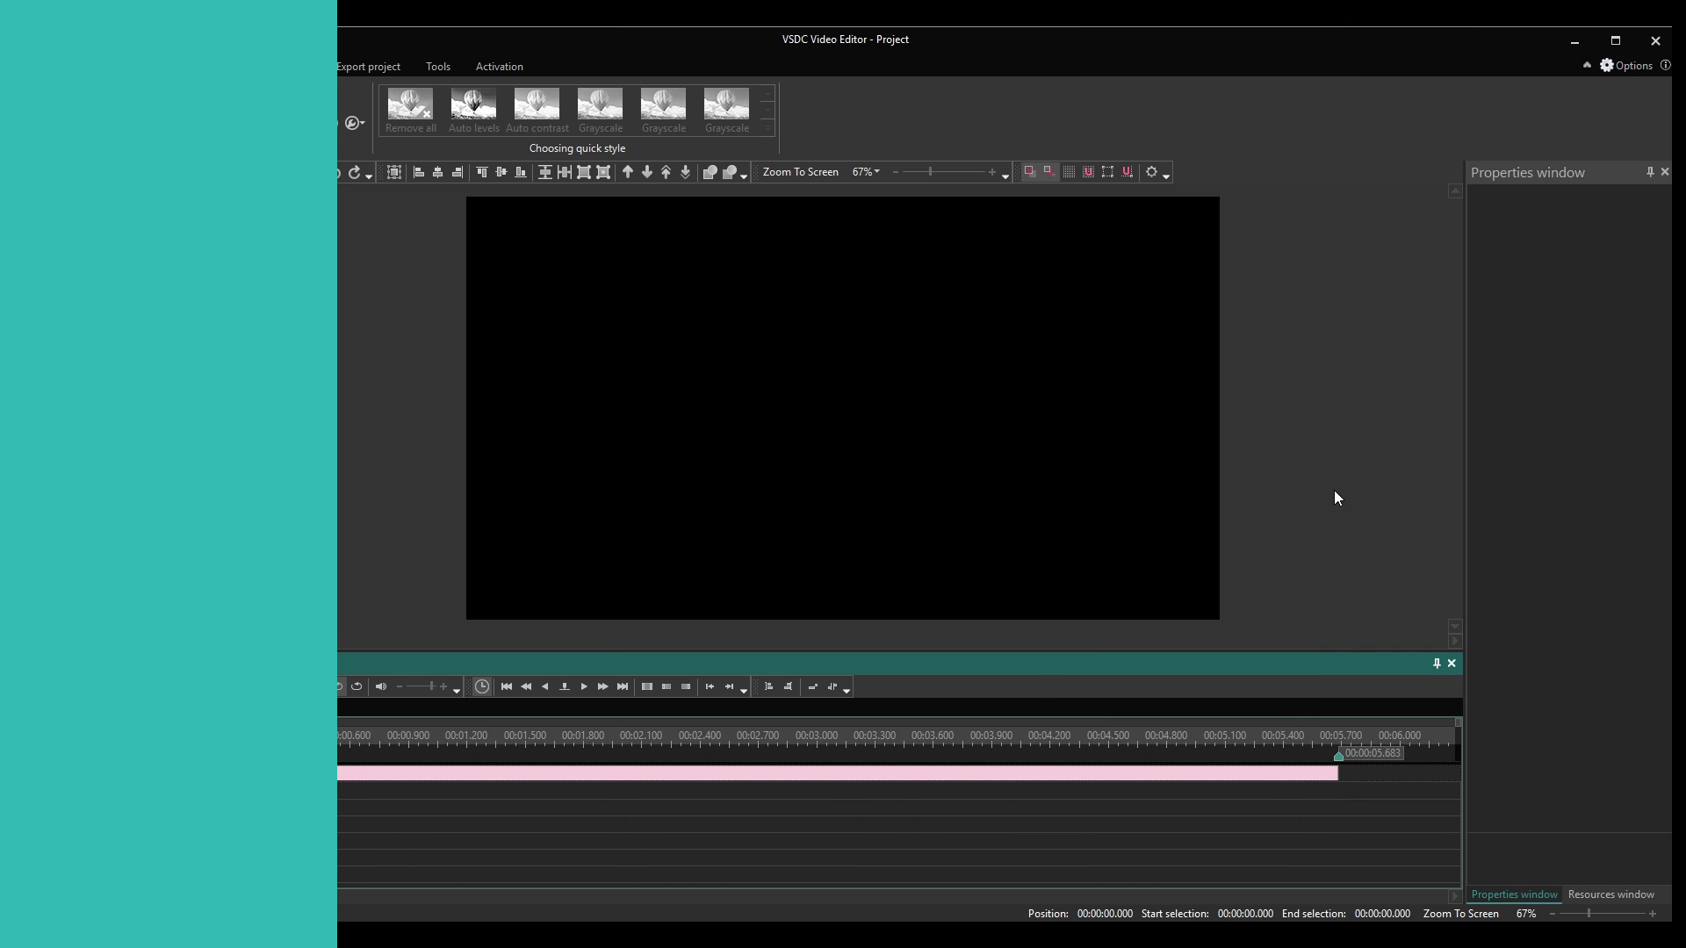
Add a Notch filter to the sample audio over the whole parent duration
{"action": "left_click", "coordinate": [197, 123]}
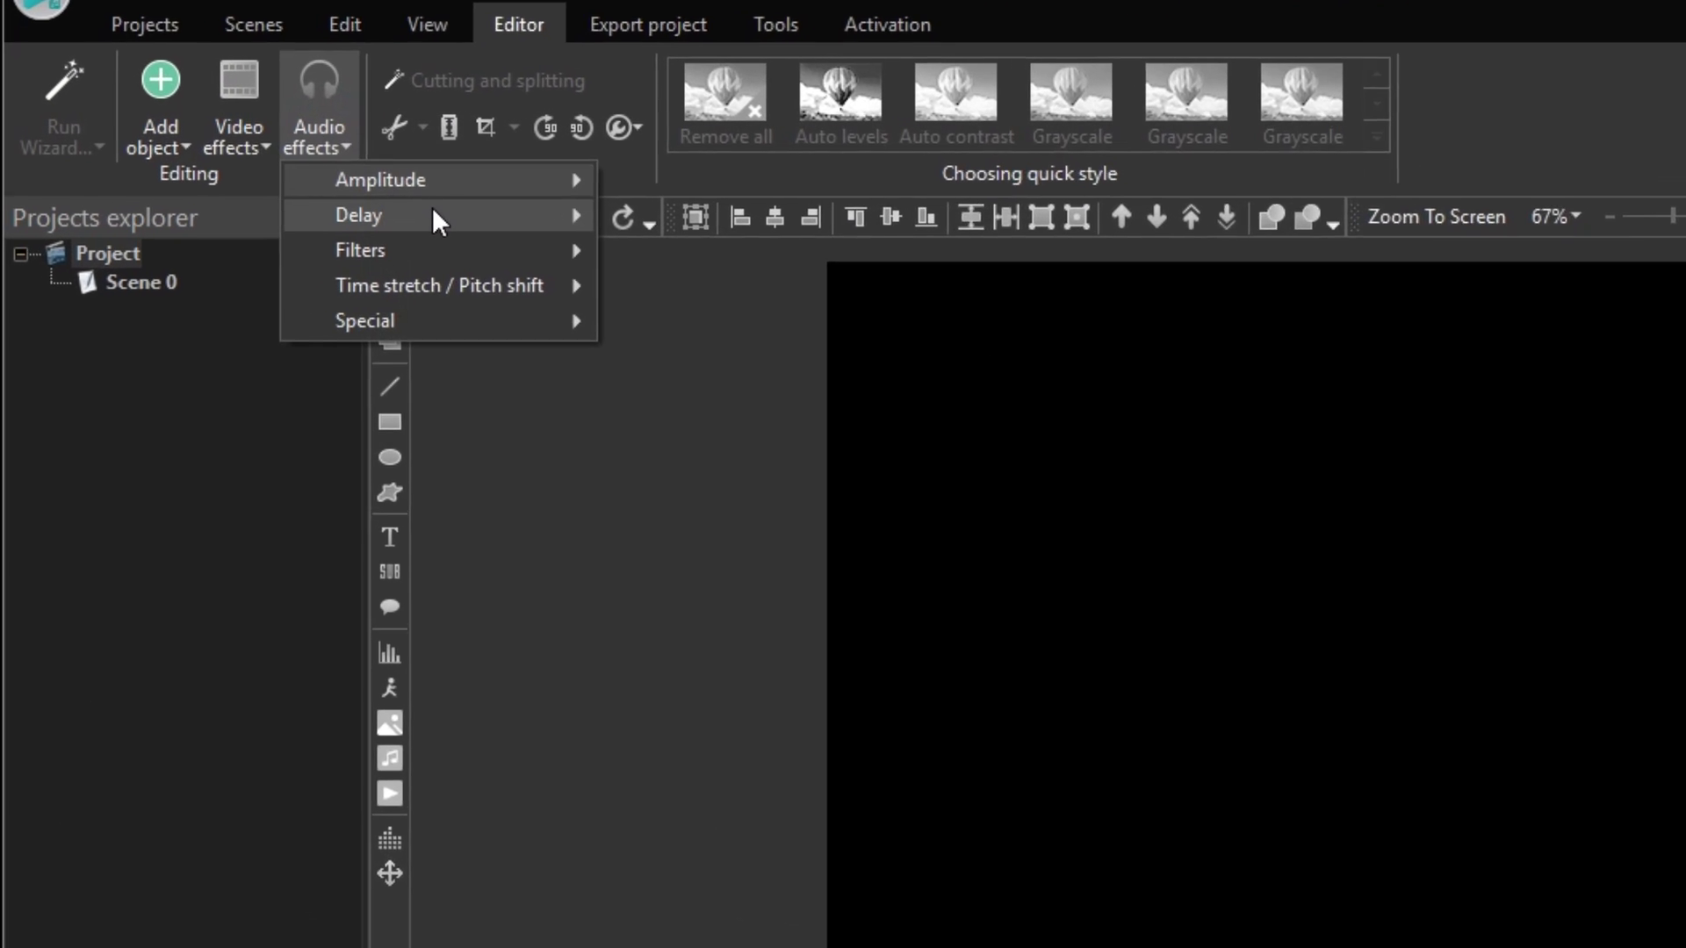
{"action": "mouse_move", "coordinate": [259, 180]}
{"action": "left_click", "coordinate": [657, 299]}
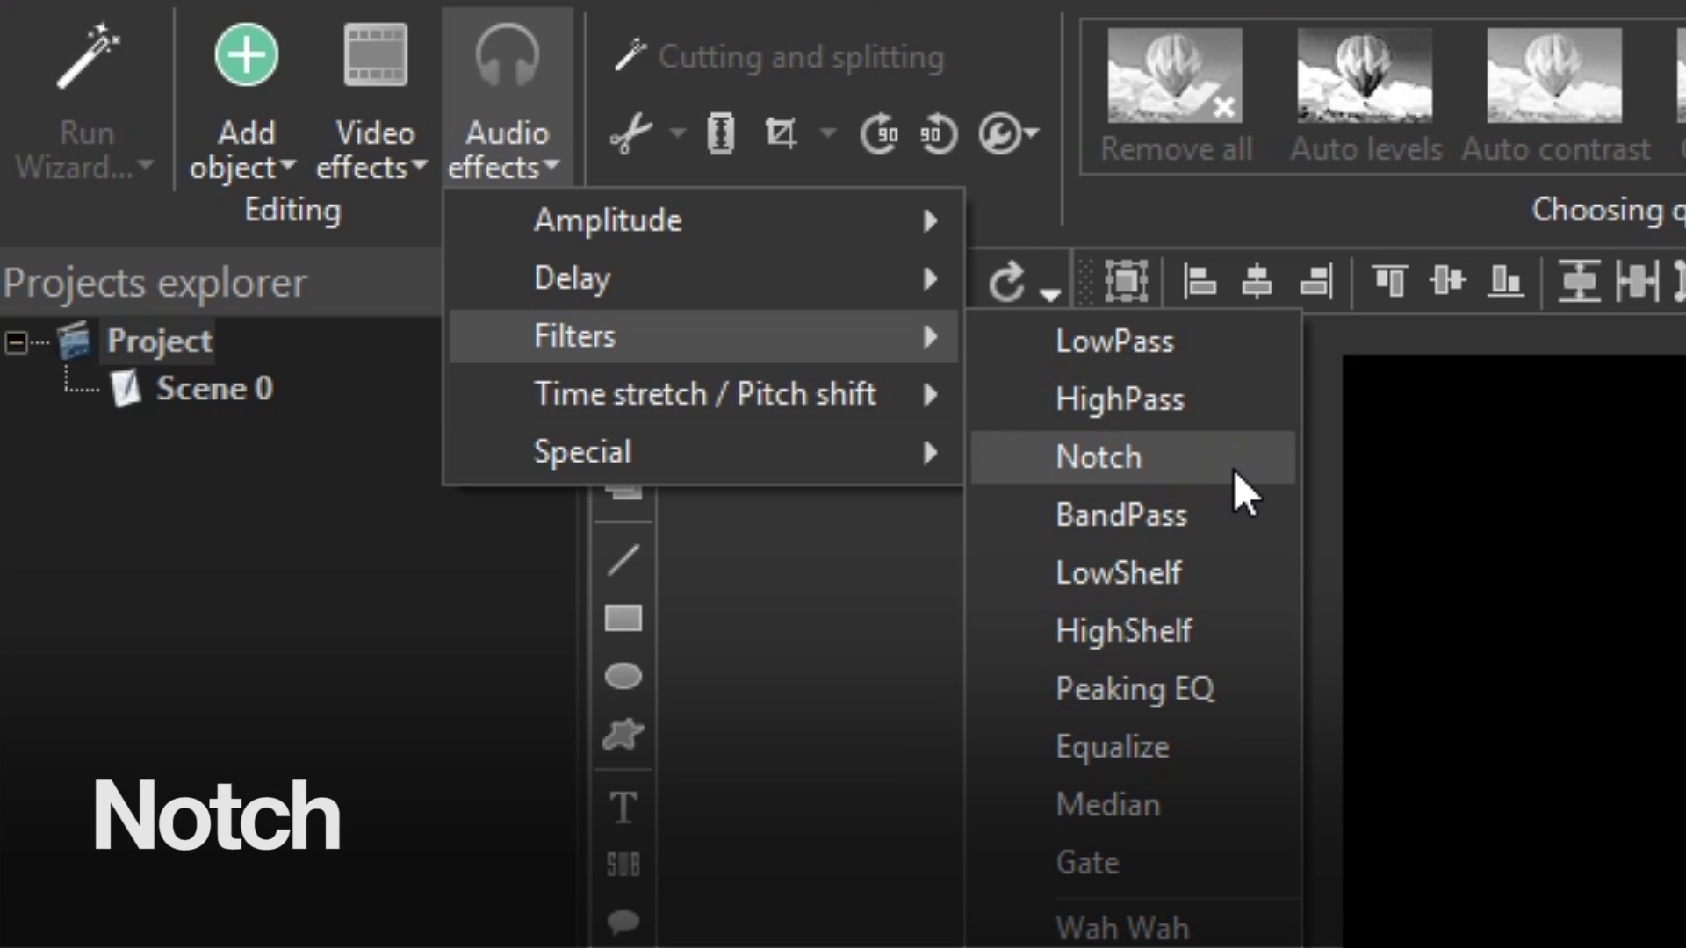
{"action": "left_click", "coordinate": [1236, 474]}
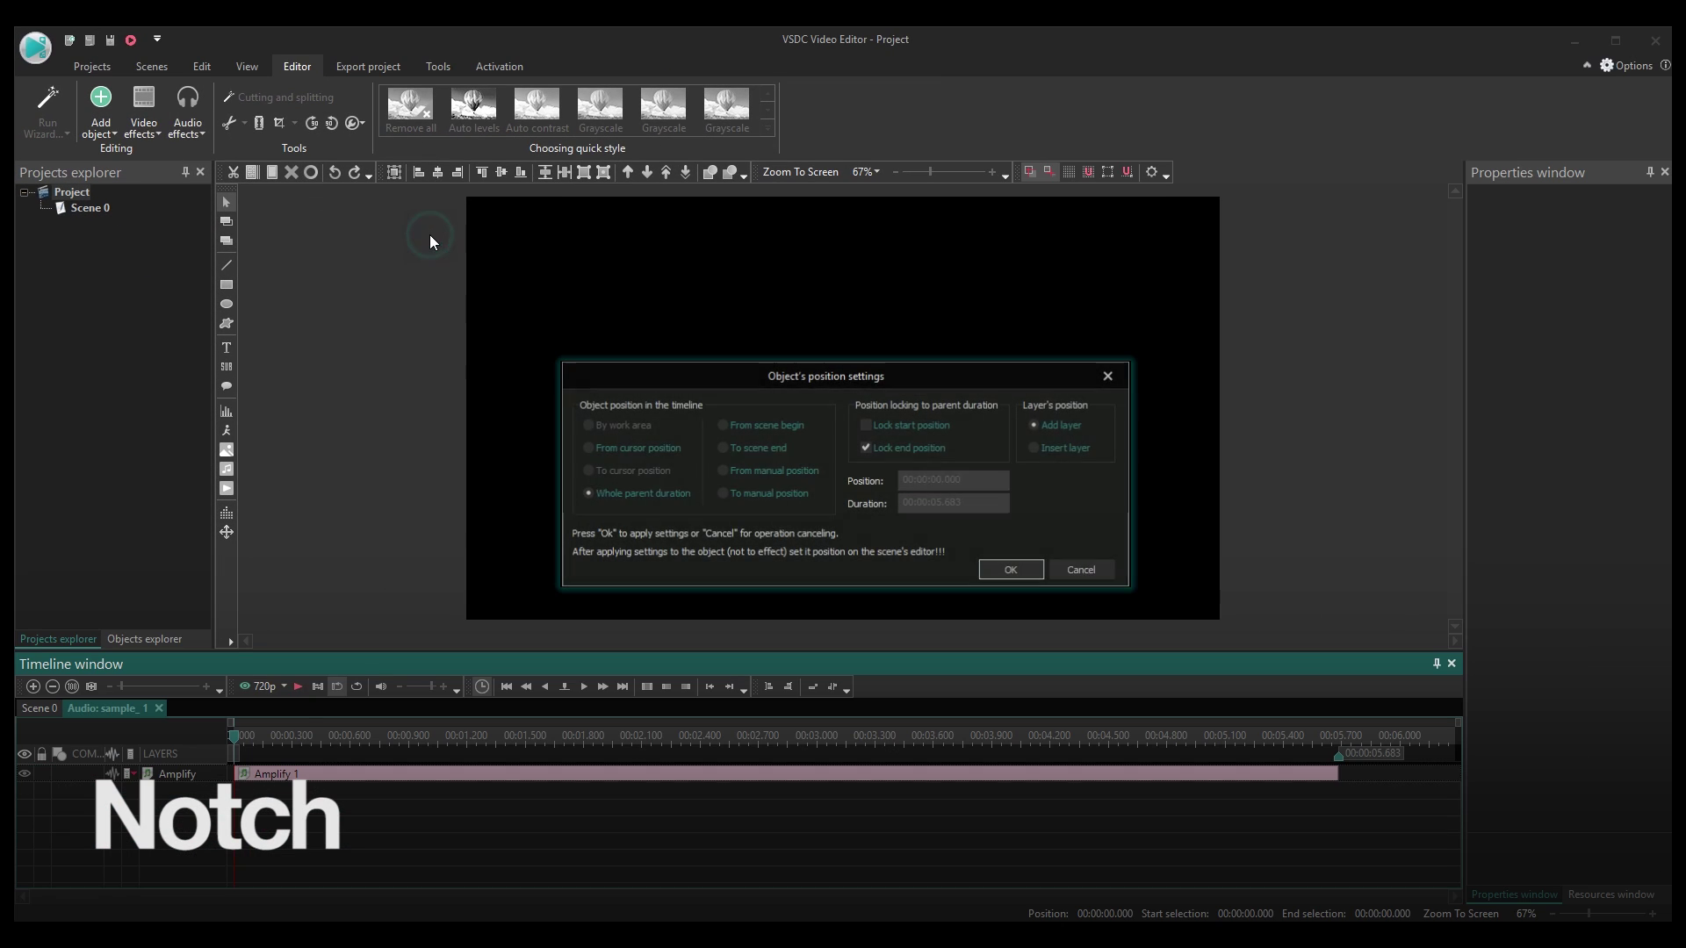
{"action": "left_click", "coordinate": [1004, 571]}
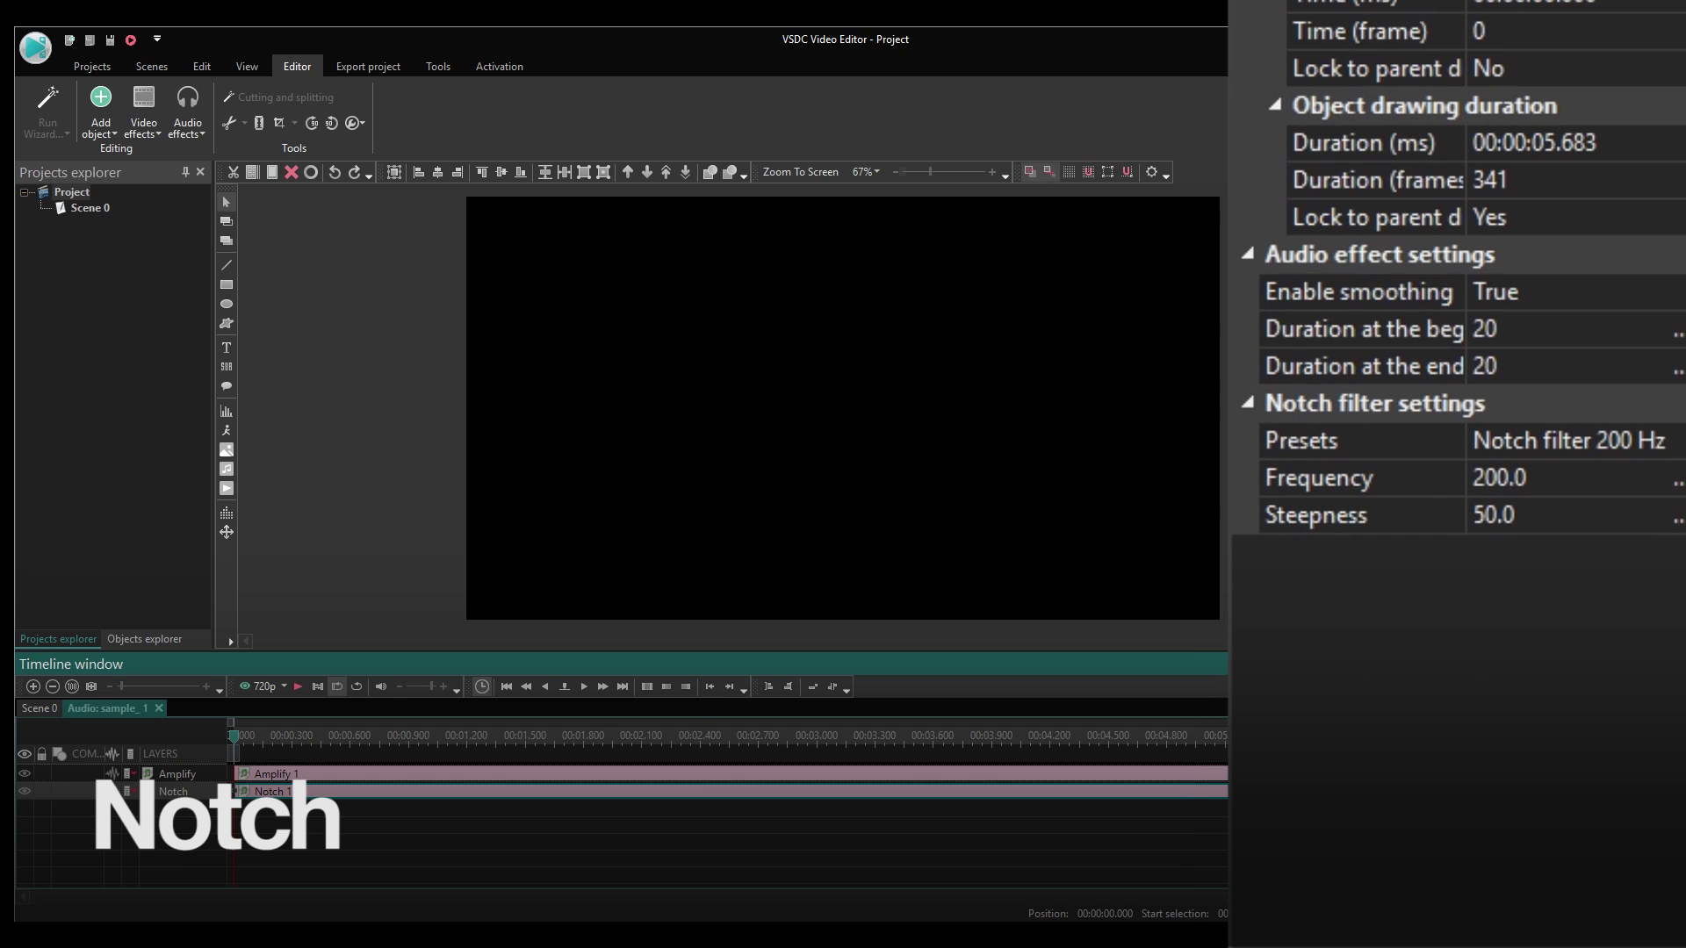
Switch the Notch filter to a different preset
{"action": "left_click", "coordinate": [1673, 440]}
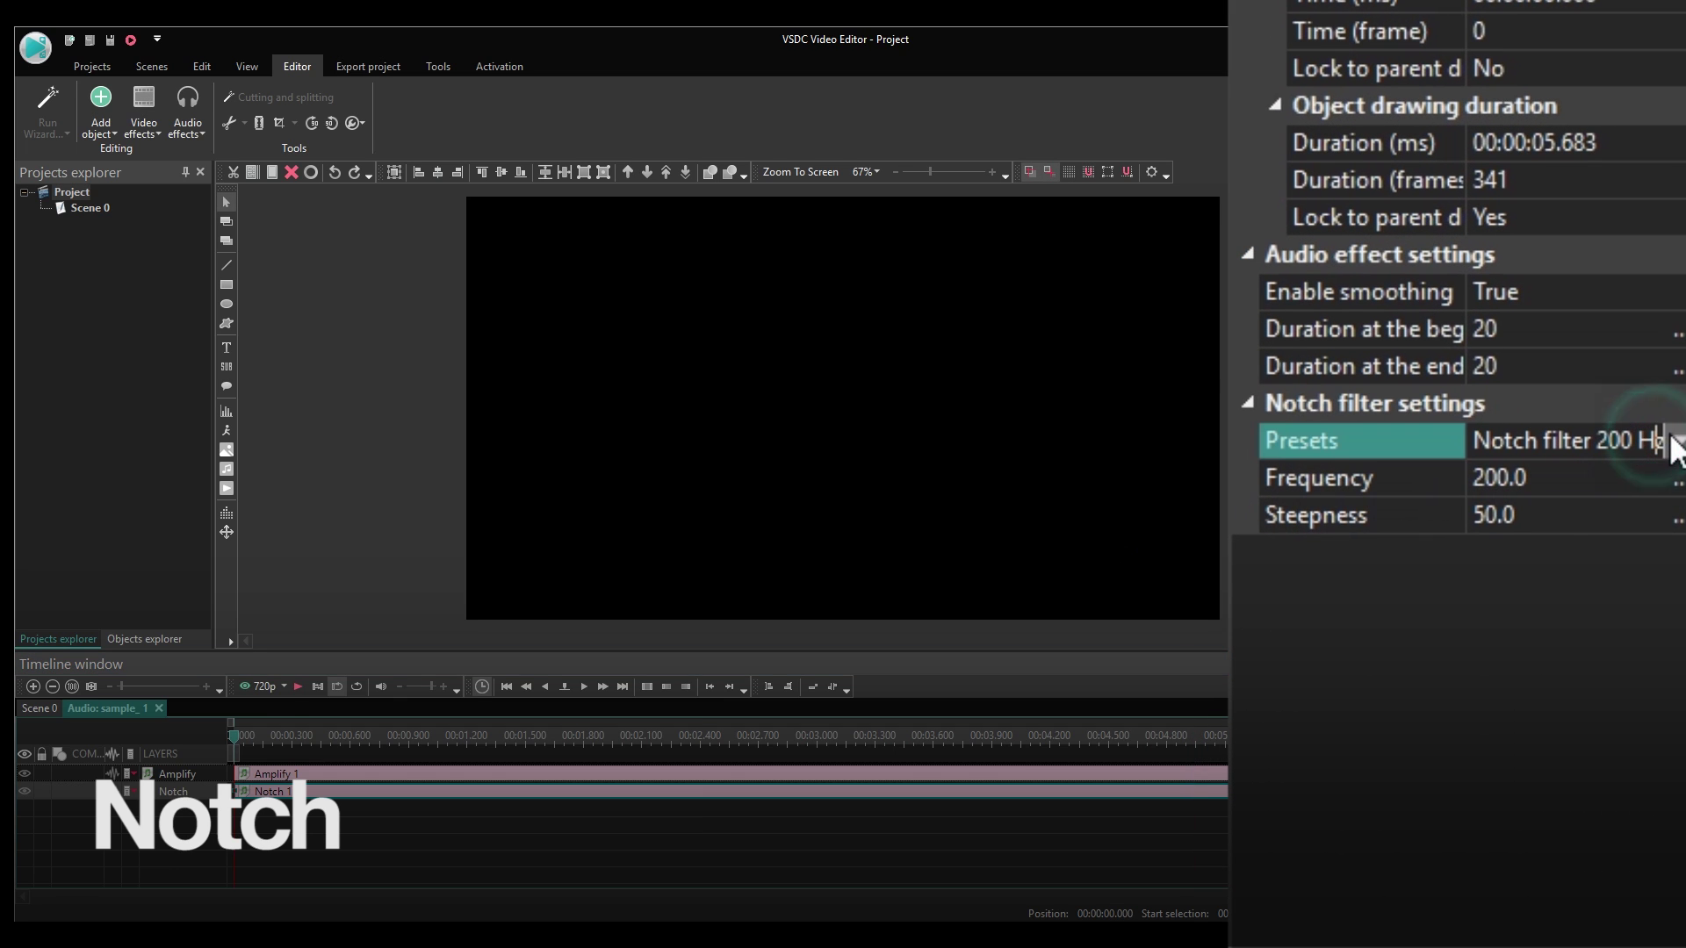
{"action": "left_click", "coordinate": [1675, 440]}
{"action": "left_click", "coordinate": [1630, 543]}
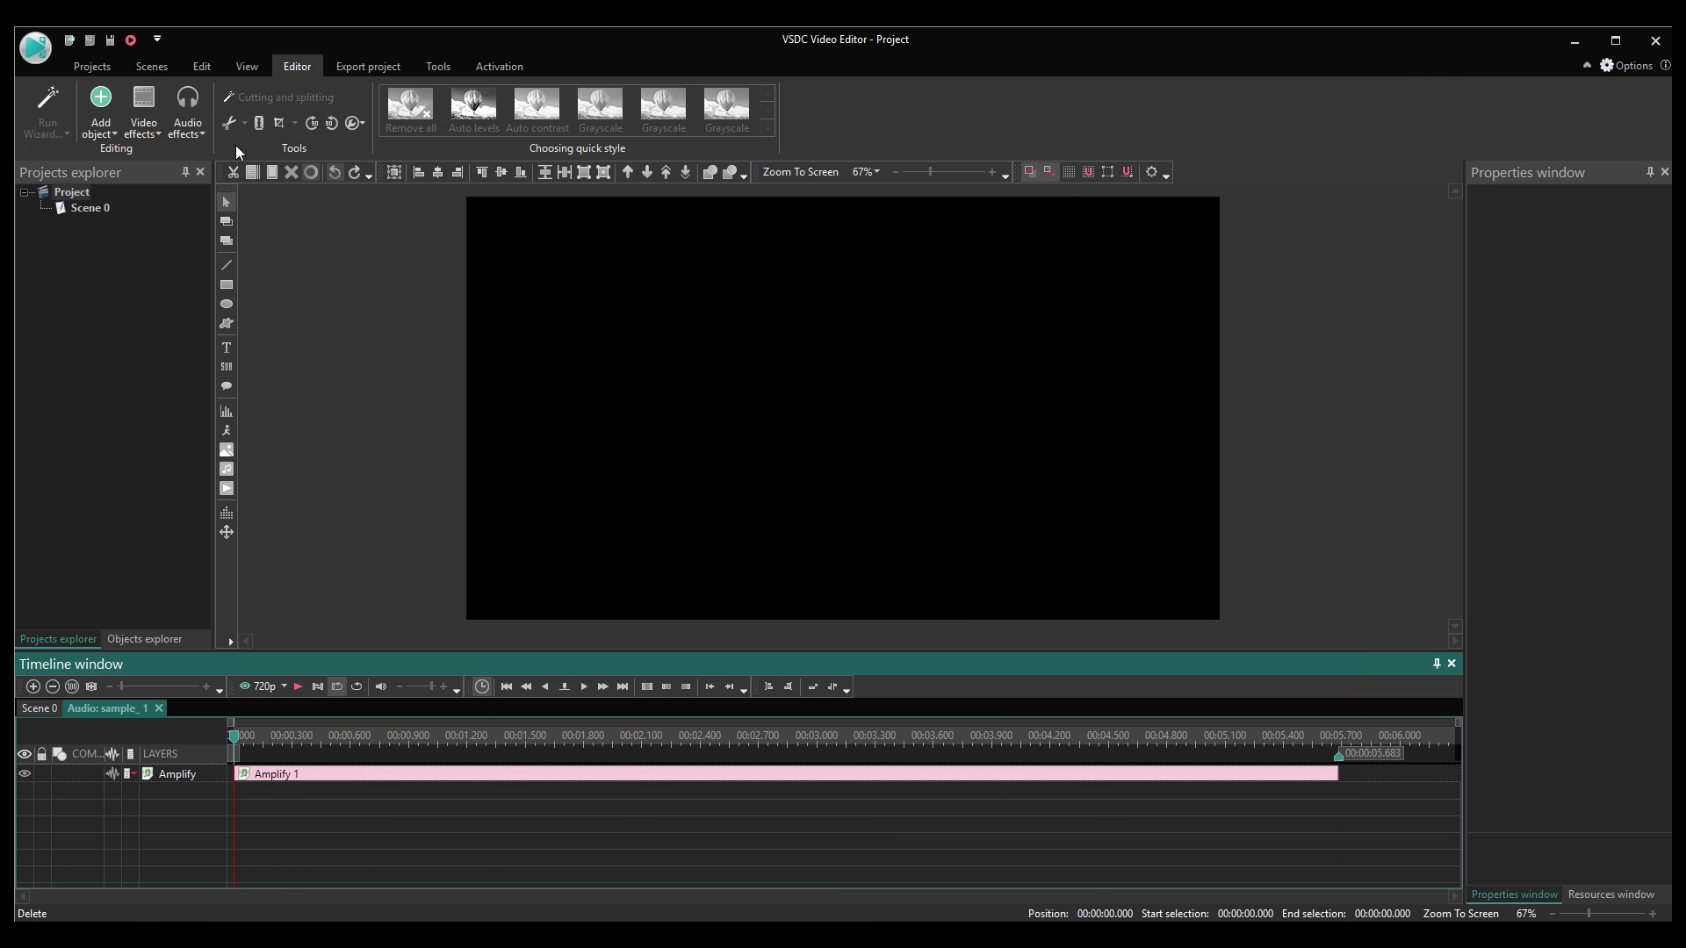
Add a BandPass filter to the sample audio over the whole parent duration and play back the audio
{"action": "left_click", "coordinate": [188, 114]}
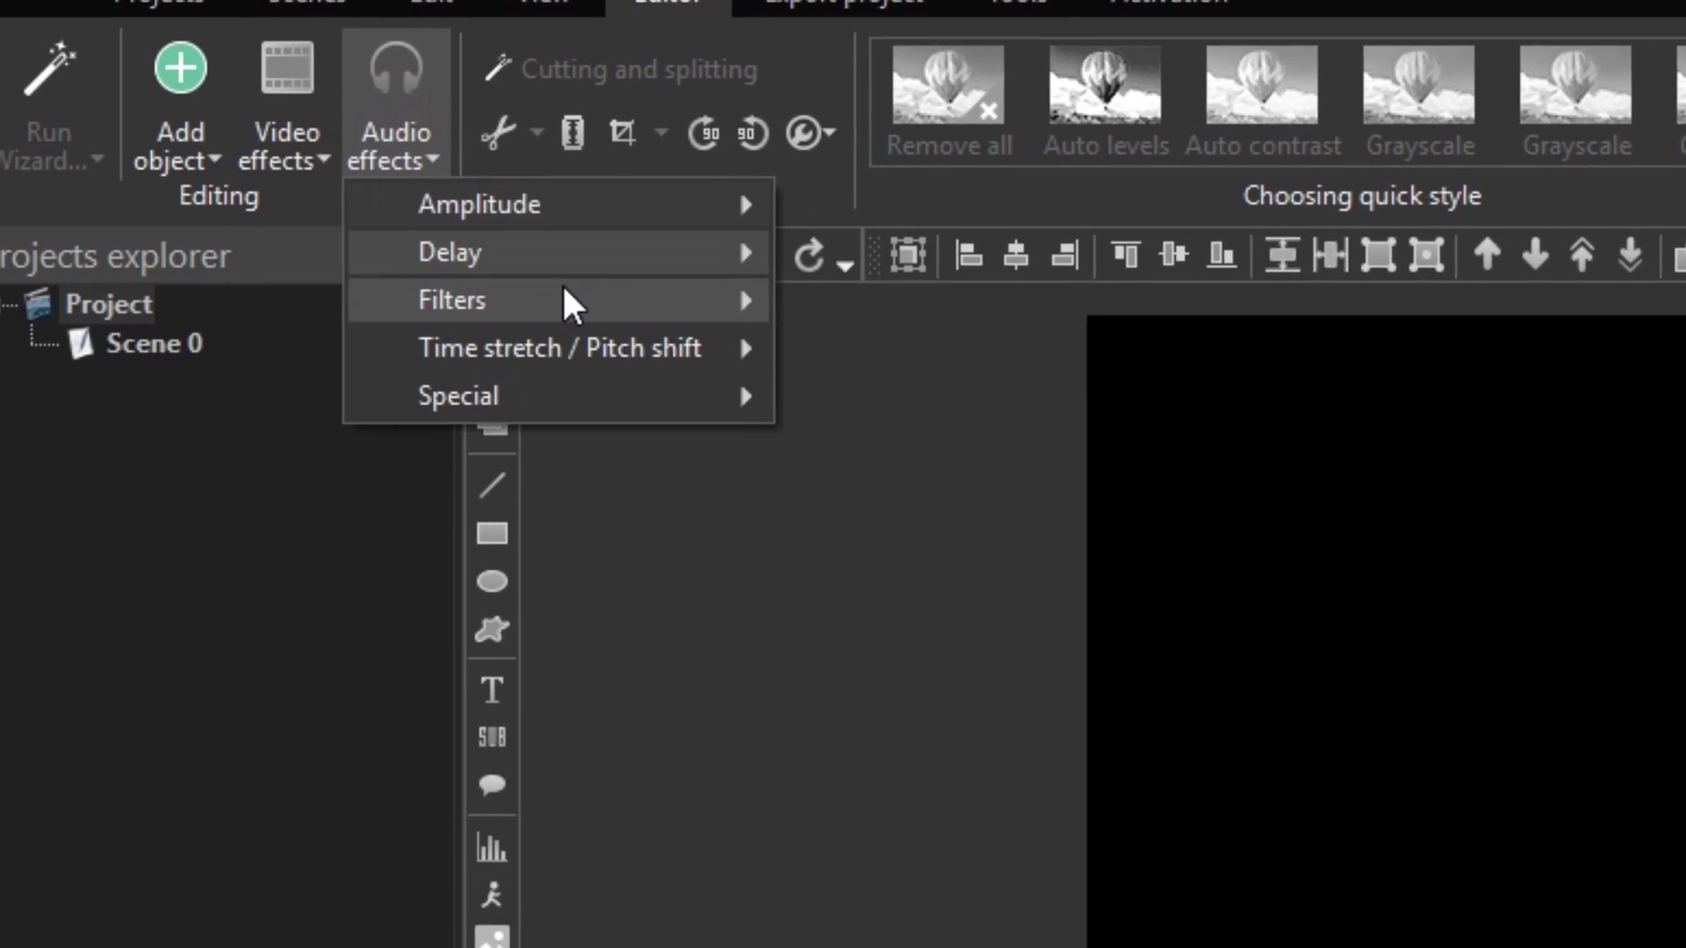
{"action": "left_click", "coordinate": [559, 285]}
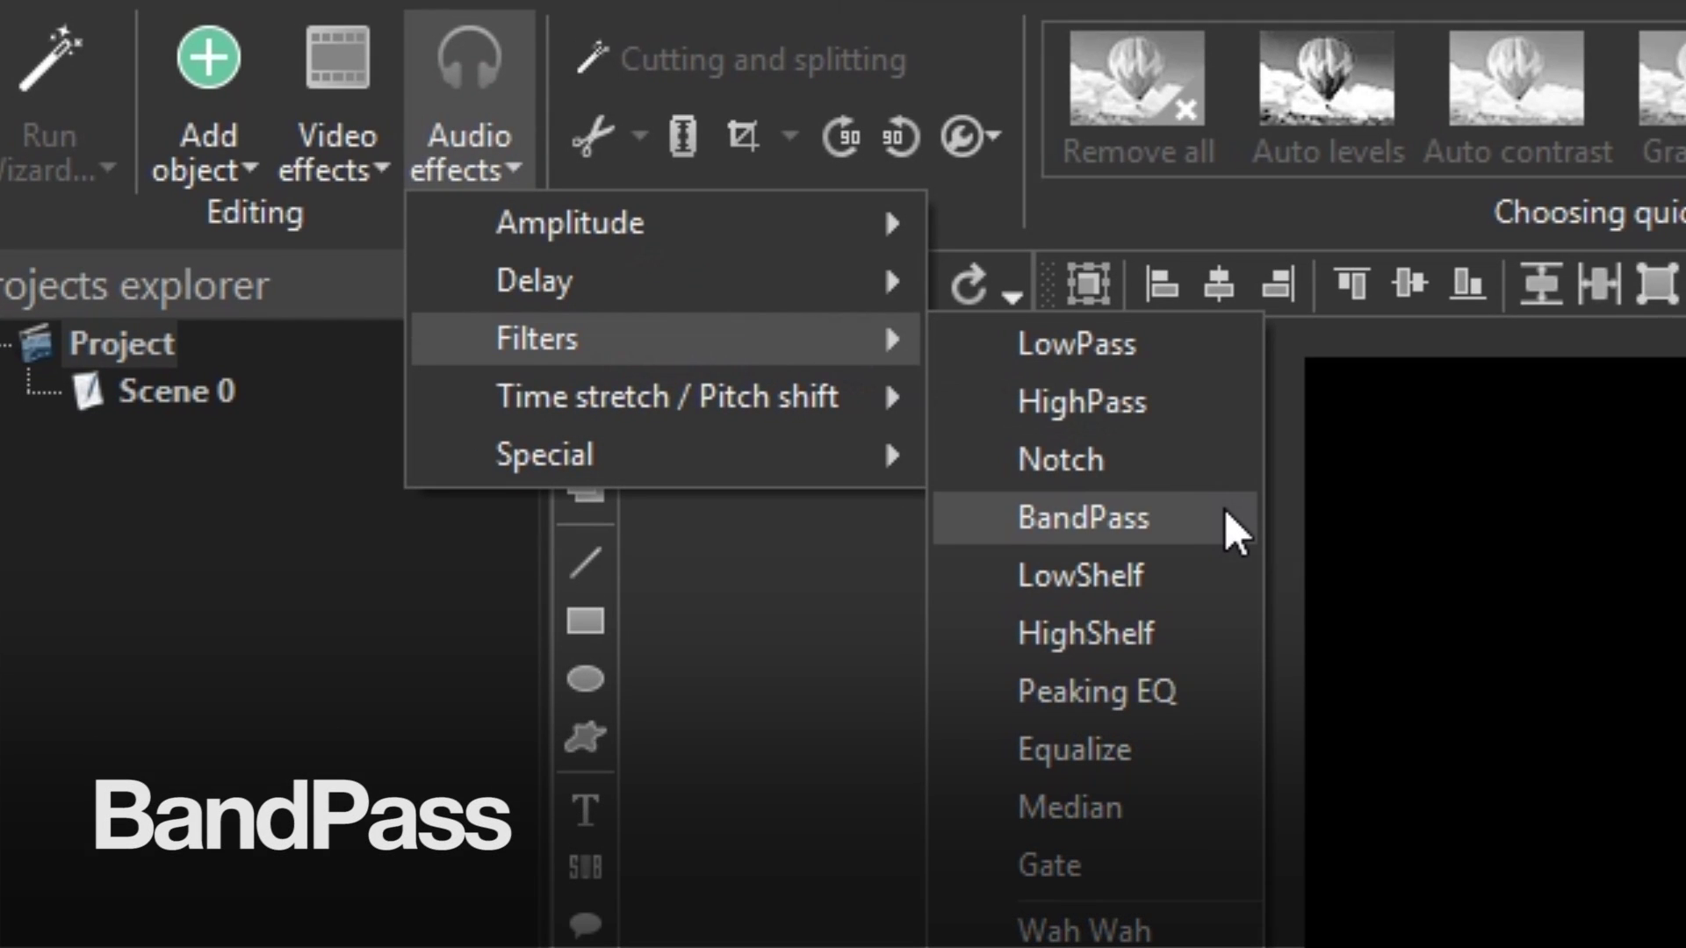
{"action": "left_click", "coordinate": [1141, 518]}
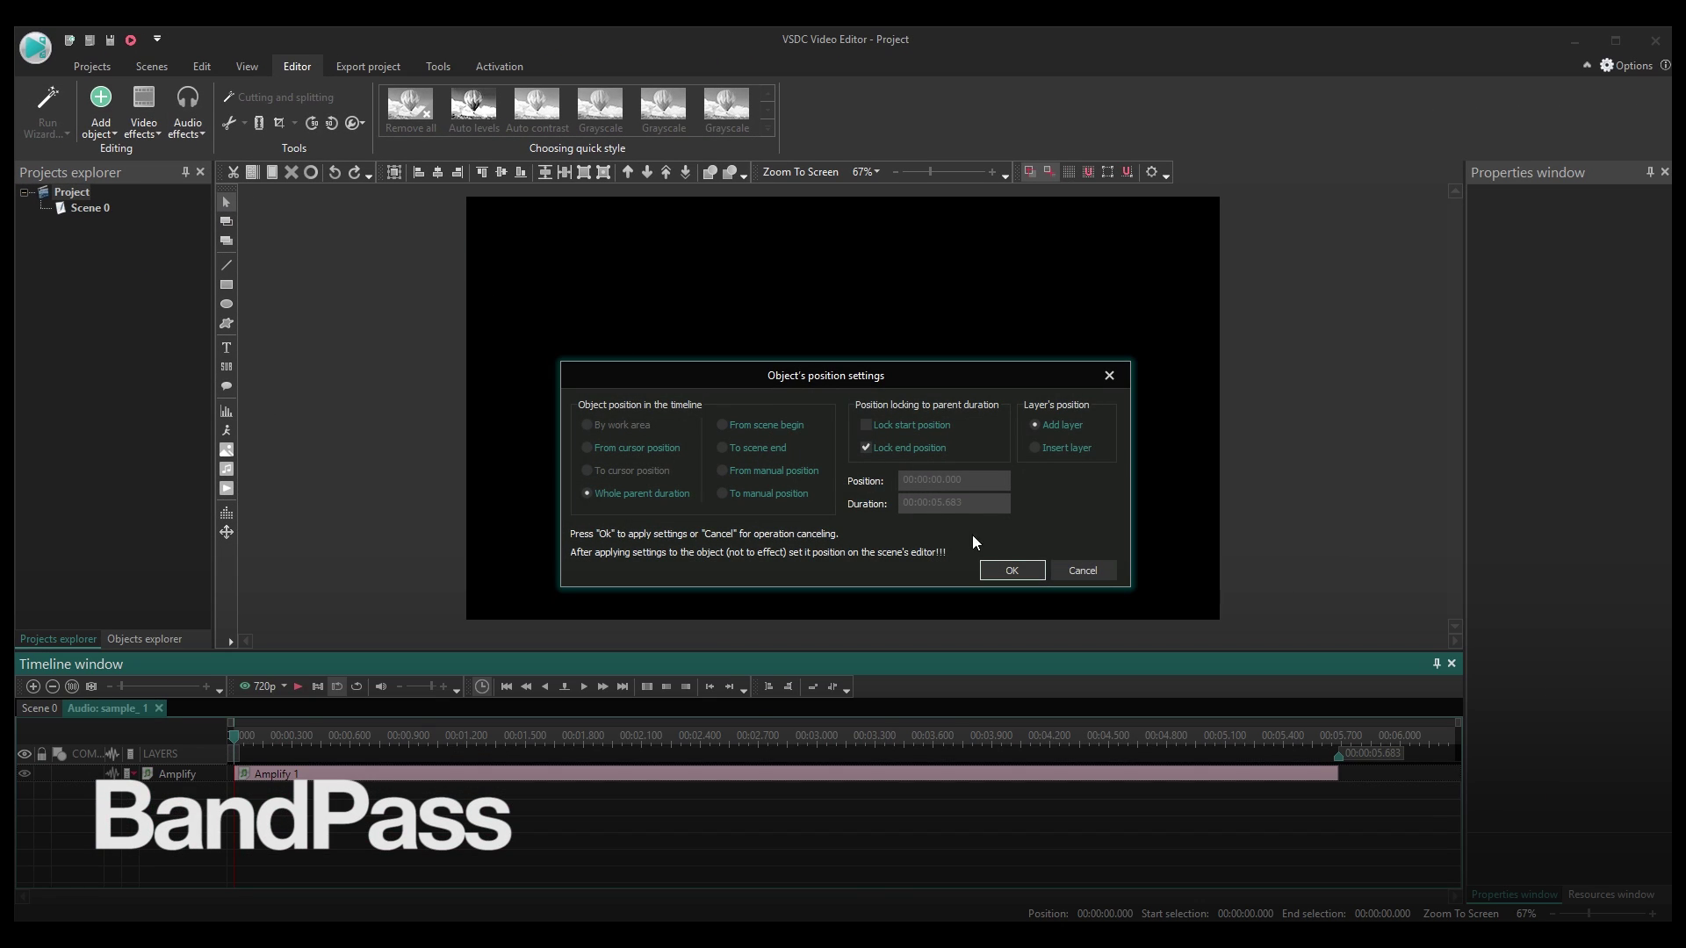
{"action": "left_click", "coordinate": [1012, 571]}
{"action": "left_click", "coordinate": [1528, 459]}
{"action": "key", "text": "space"}
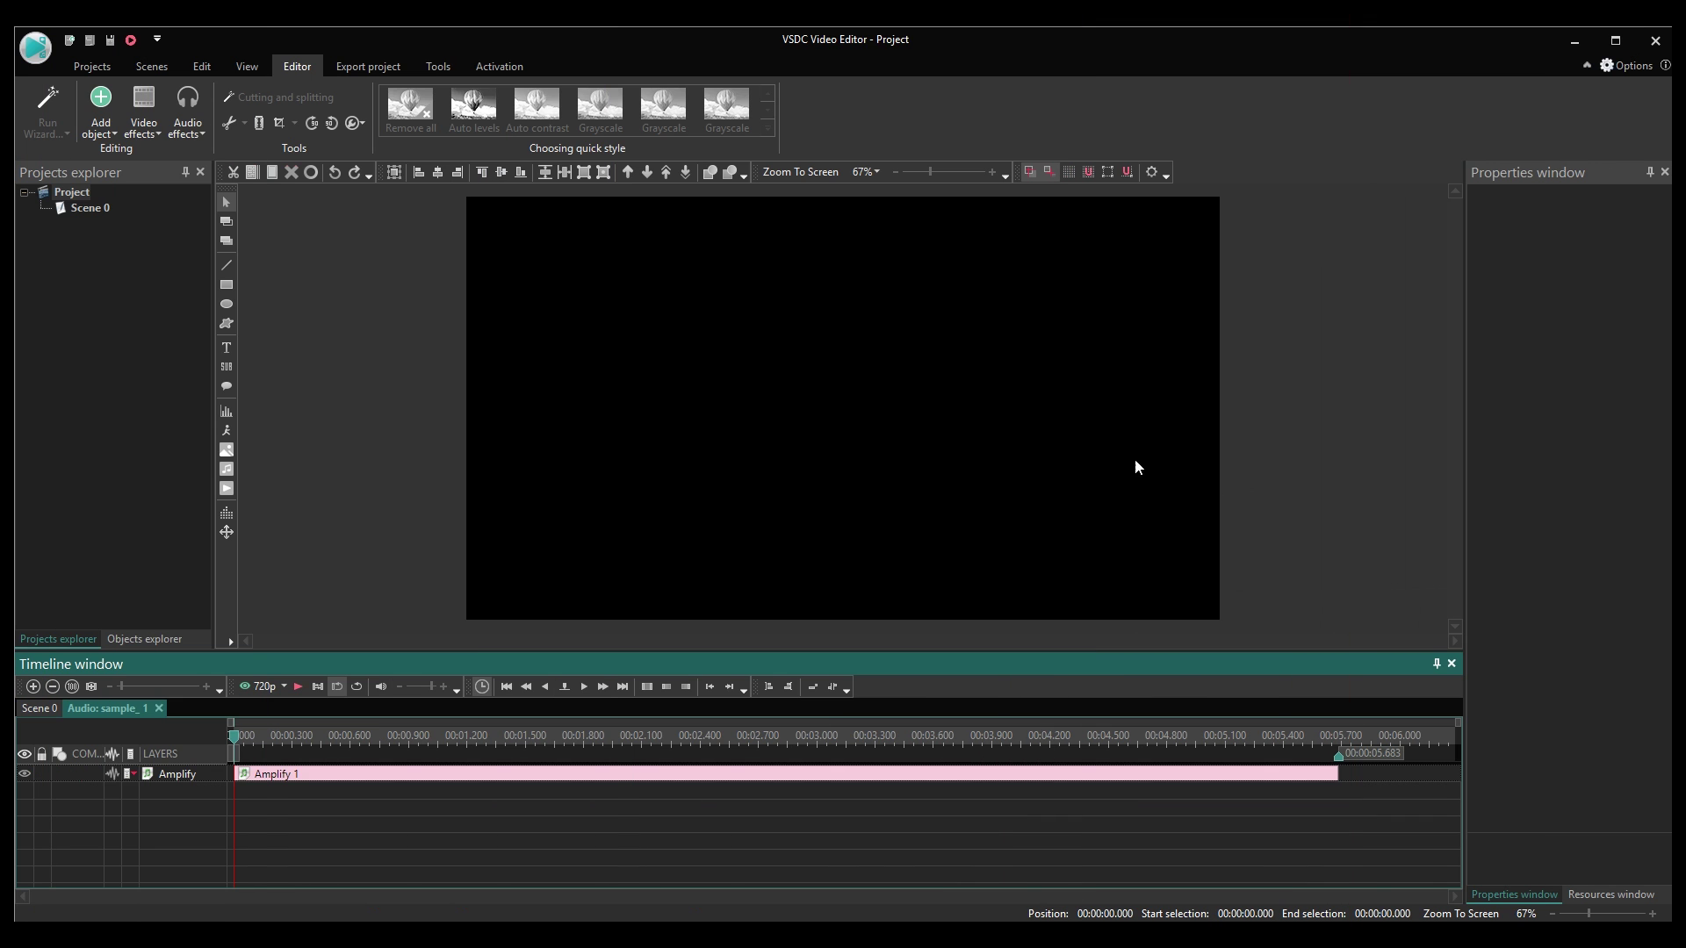
Add a LowShelf filter to the sample audio over the whole parent duration
{"action": "left_click", "coordinate": [187, 115]}
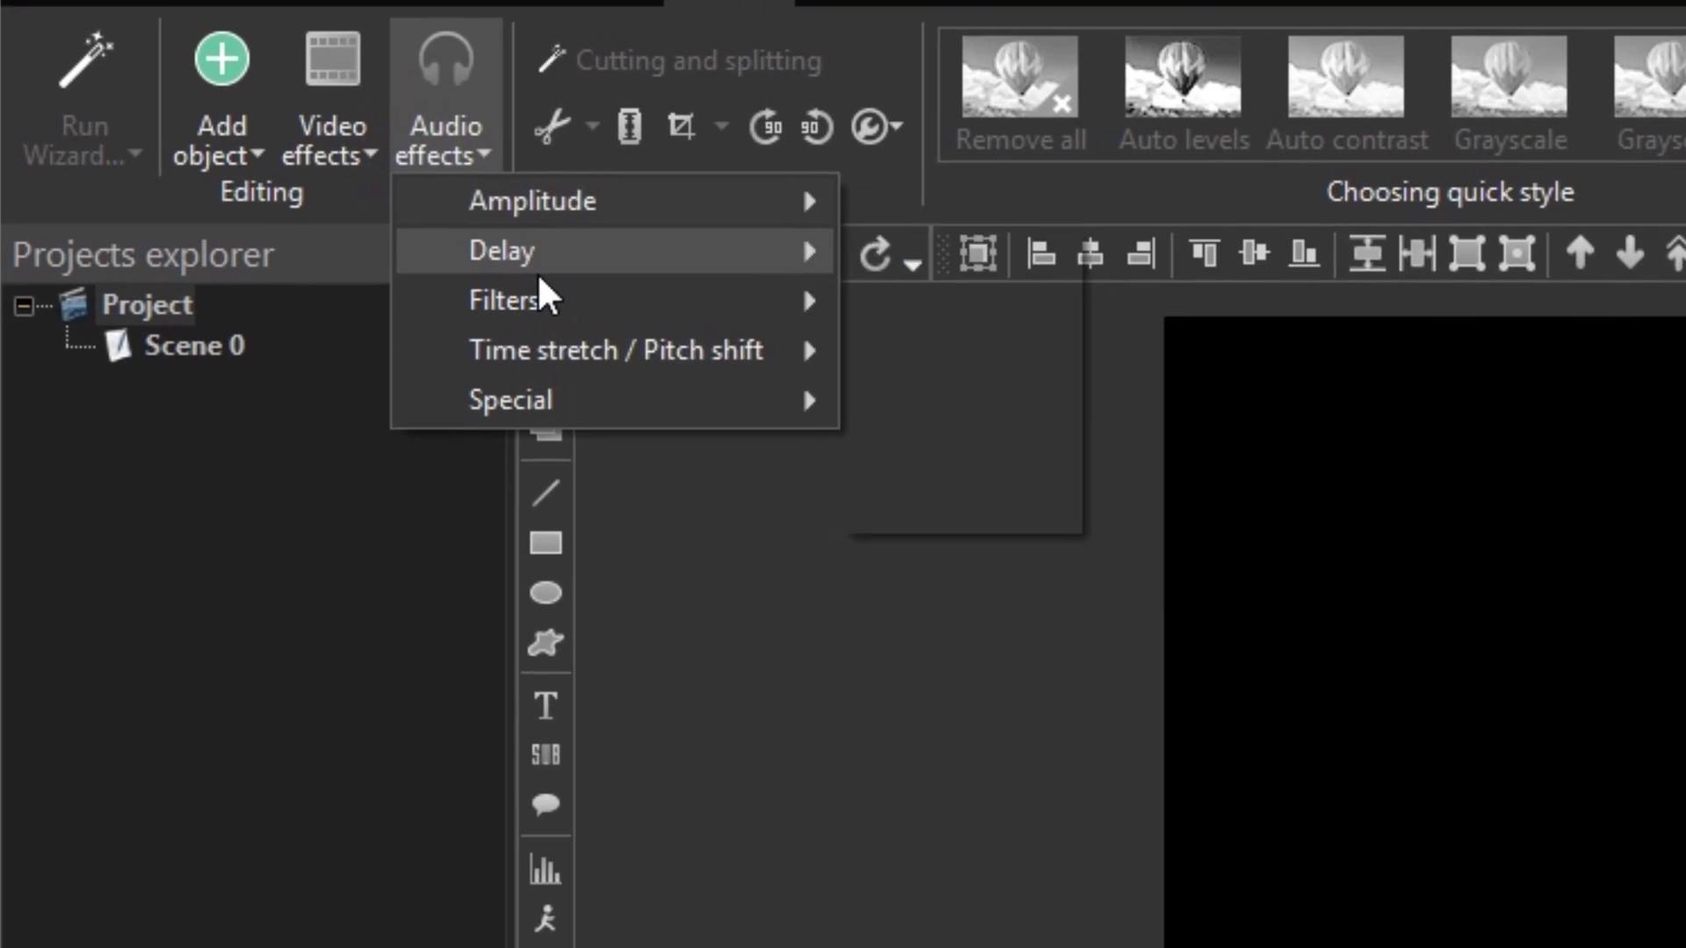
{"action": "mouse_move", "coordinate": [571, 307]}
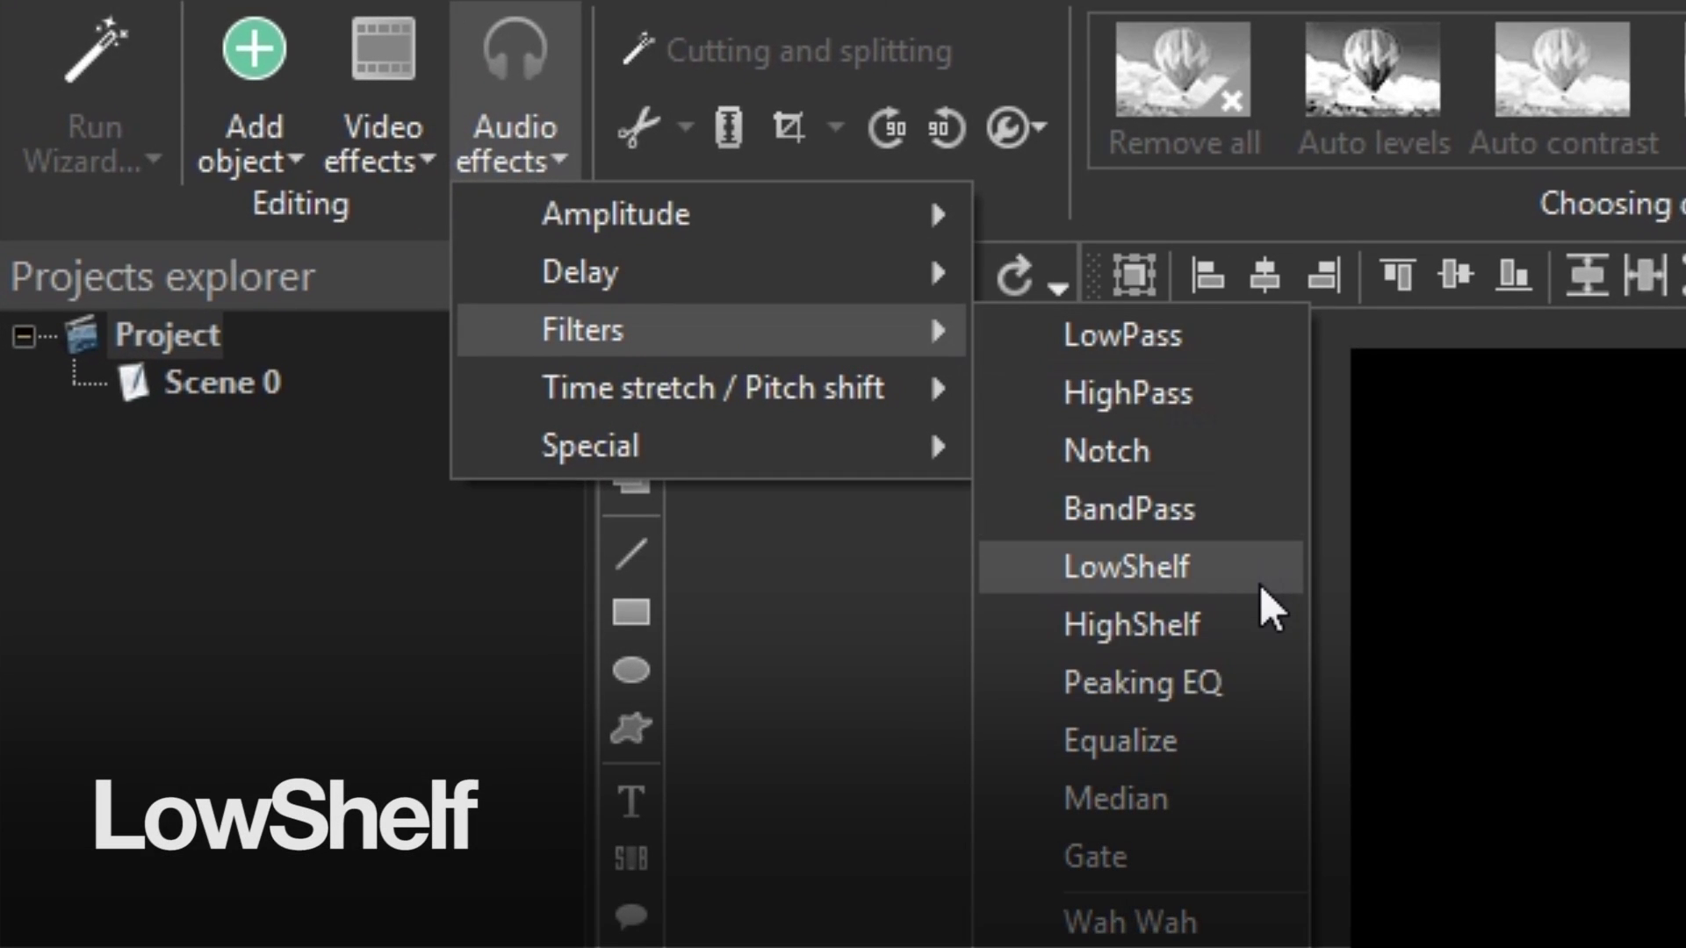
{"action": "left_click", "coordinate": [1262, 587]}
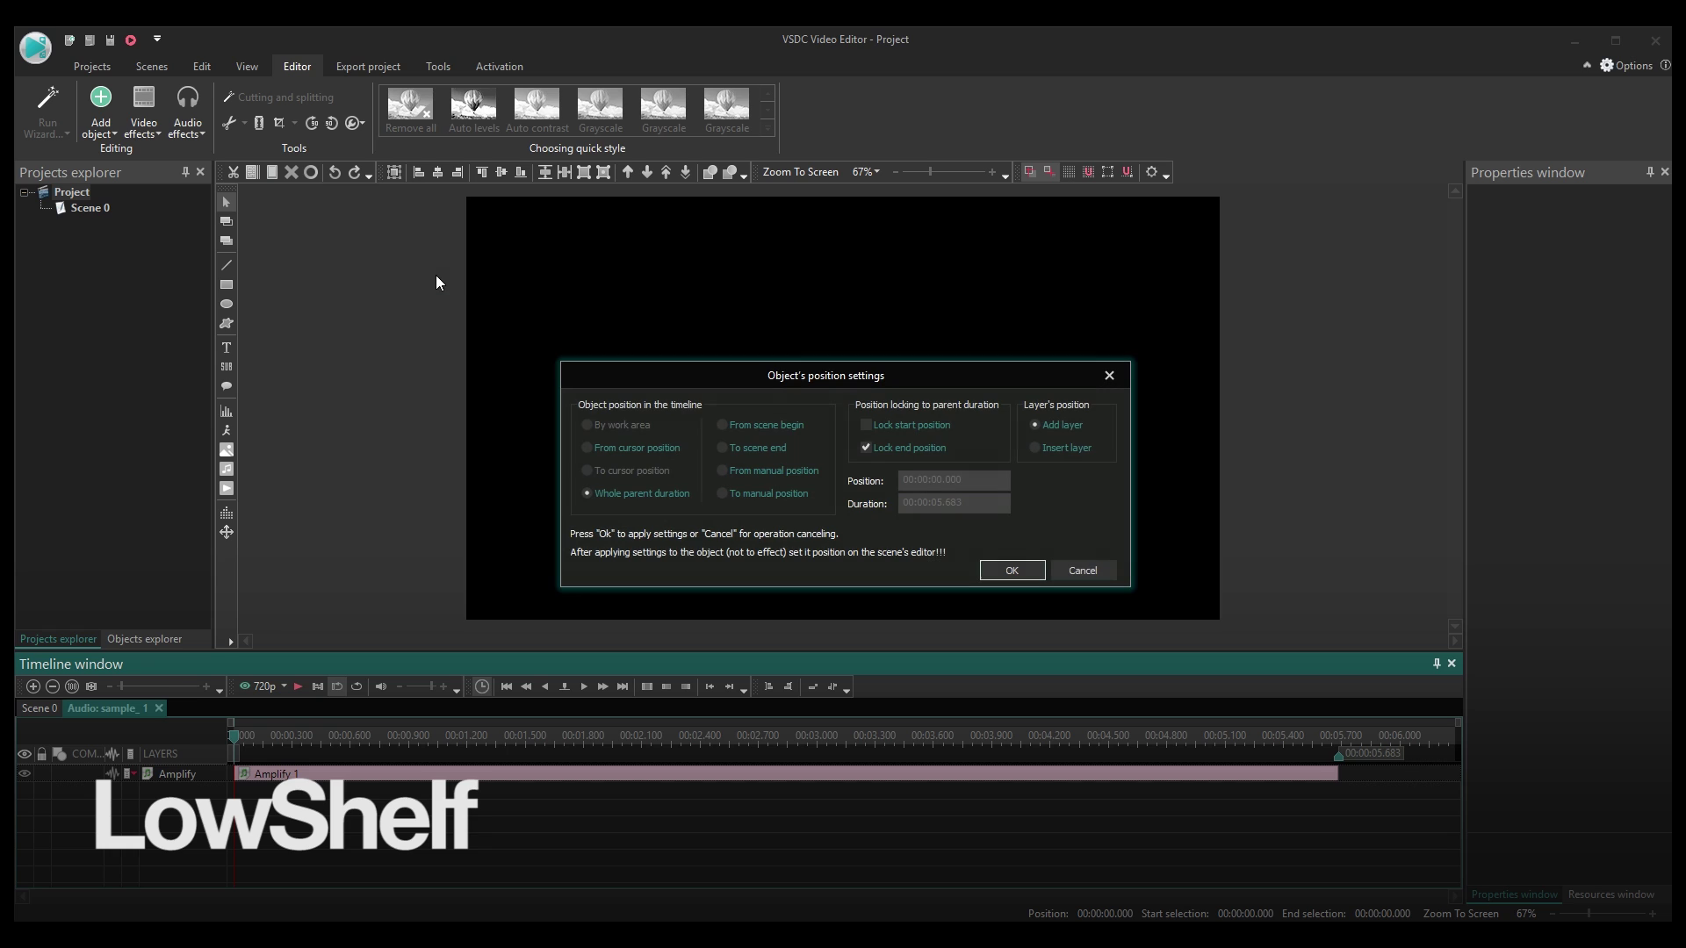
{"action": "left_click", "coordinate": [1001, 573]}
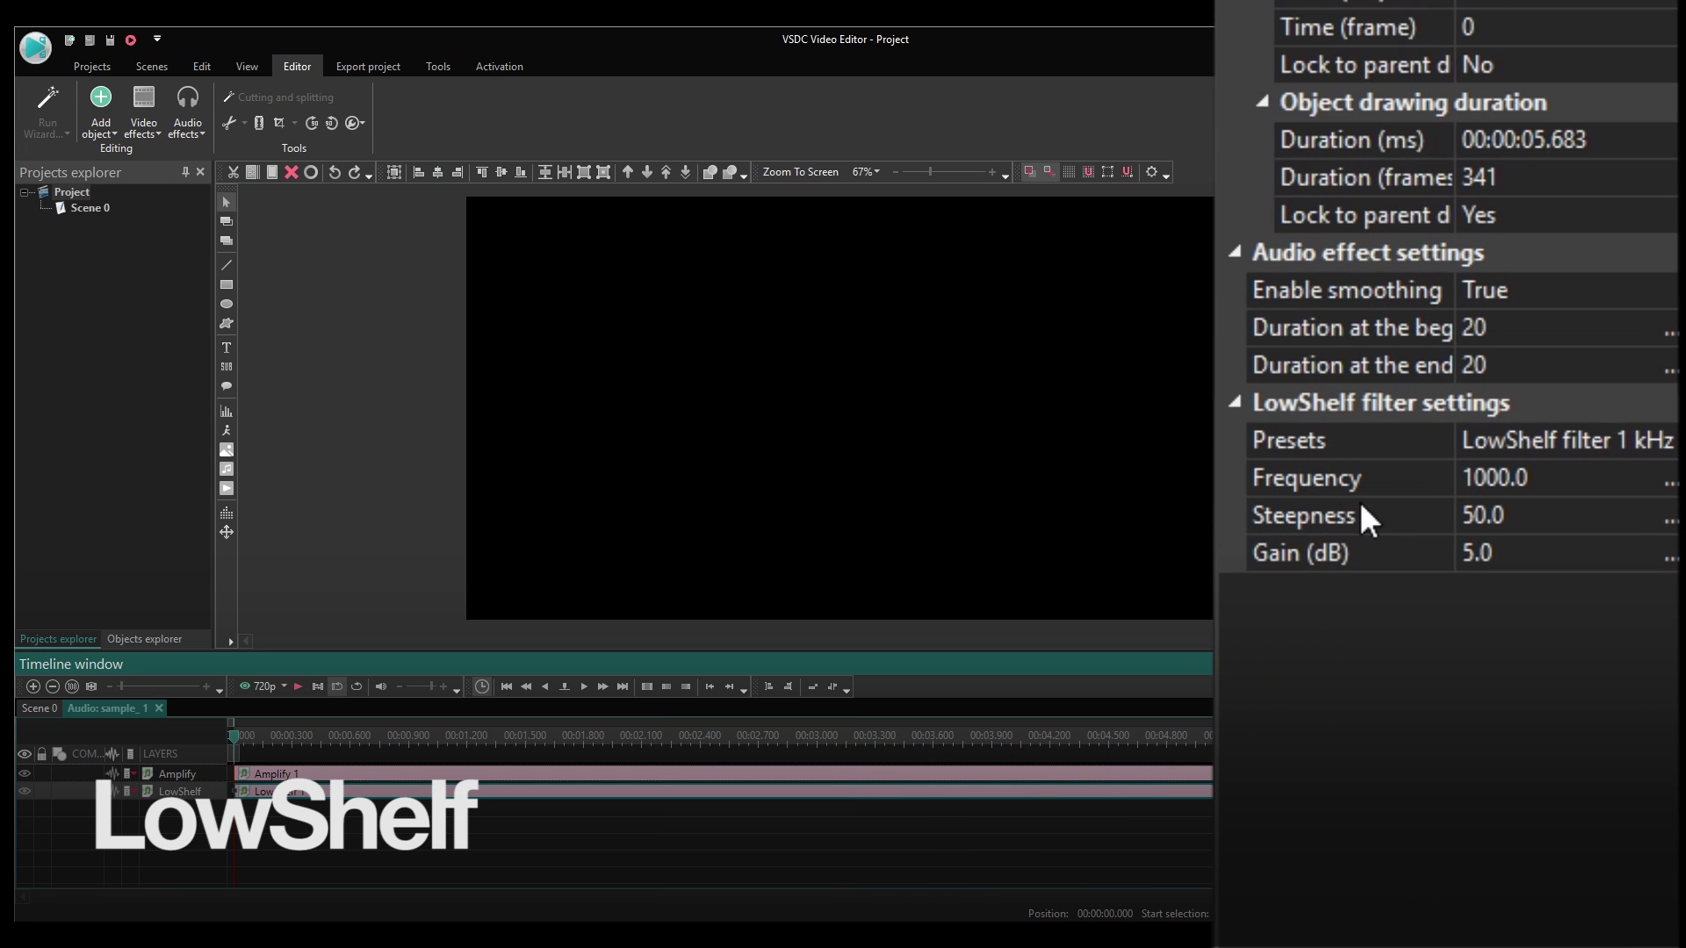
Set the LowShelf effect's preset to LowShelf filter 200 Hz
{"action": "left_click", "coordinate": [1644, 439]}
{"action": "left_click", "coordinate": [1668, 440]}
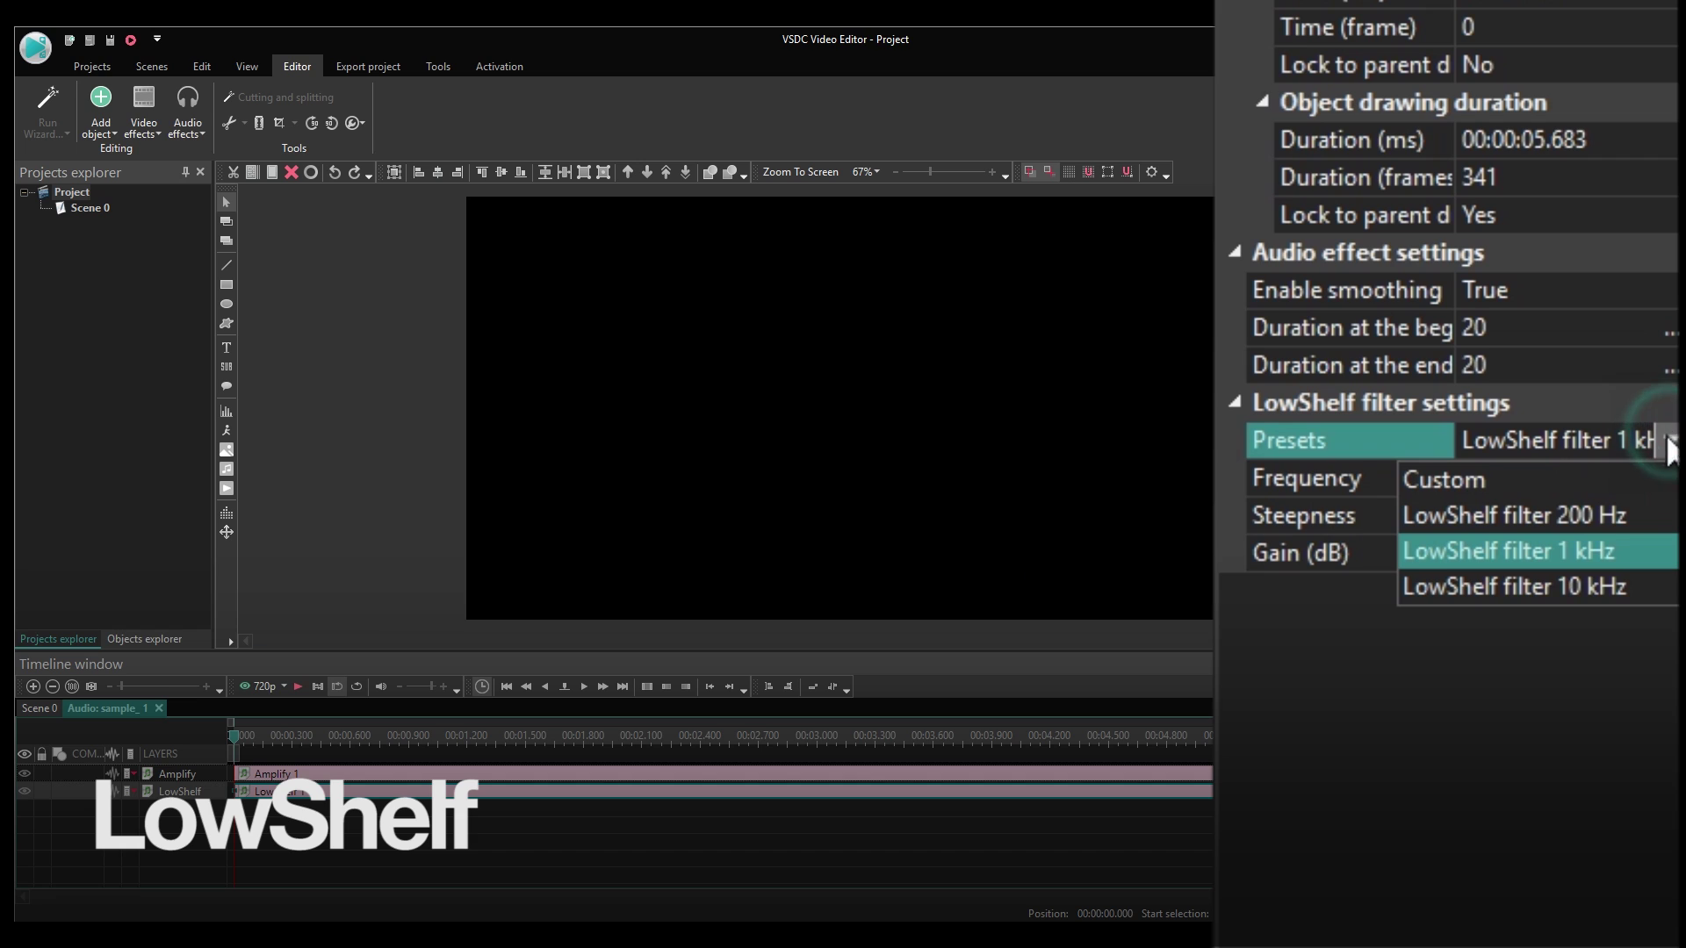
{"action": "left_click", "coordinate": [1620, 509]}
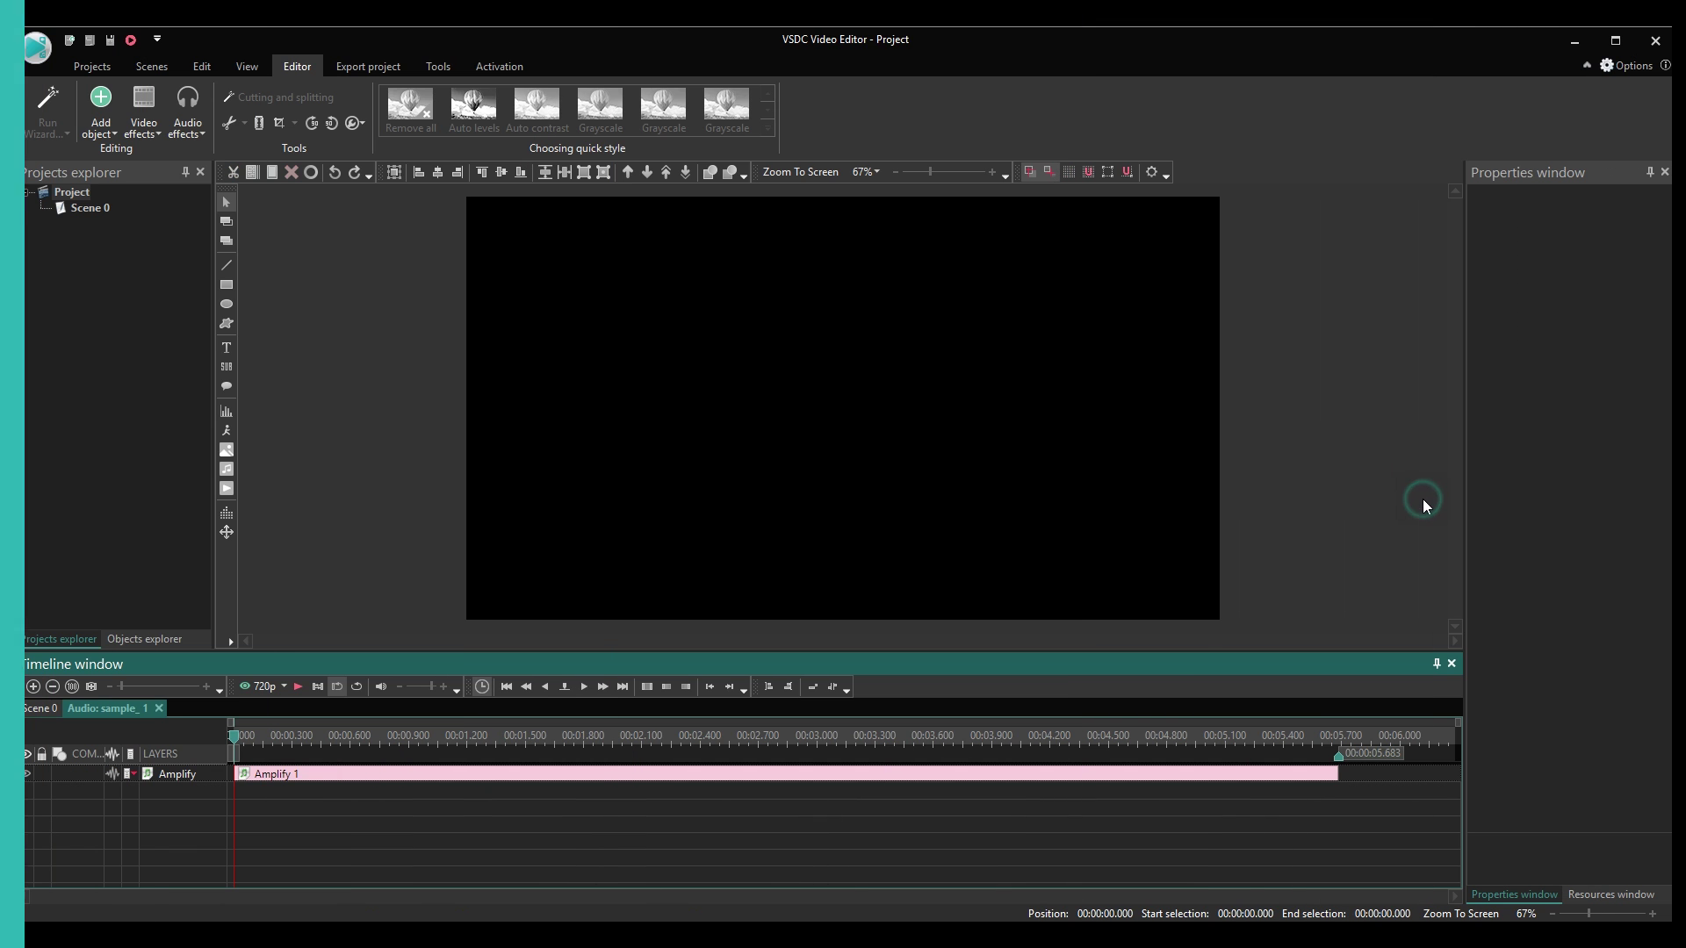
Add a HighShelf filter to the sample audio over the whole parent duration and play back the audio
{"action": "left_click", "coordinate": [188, 110]}
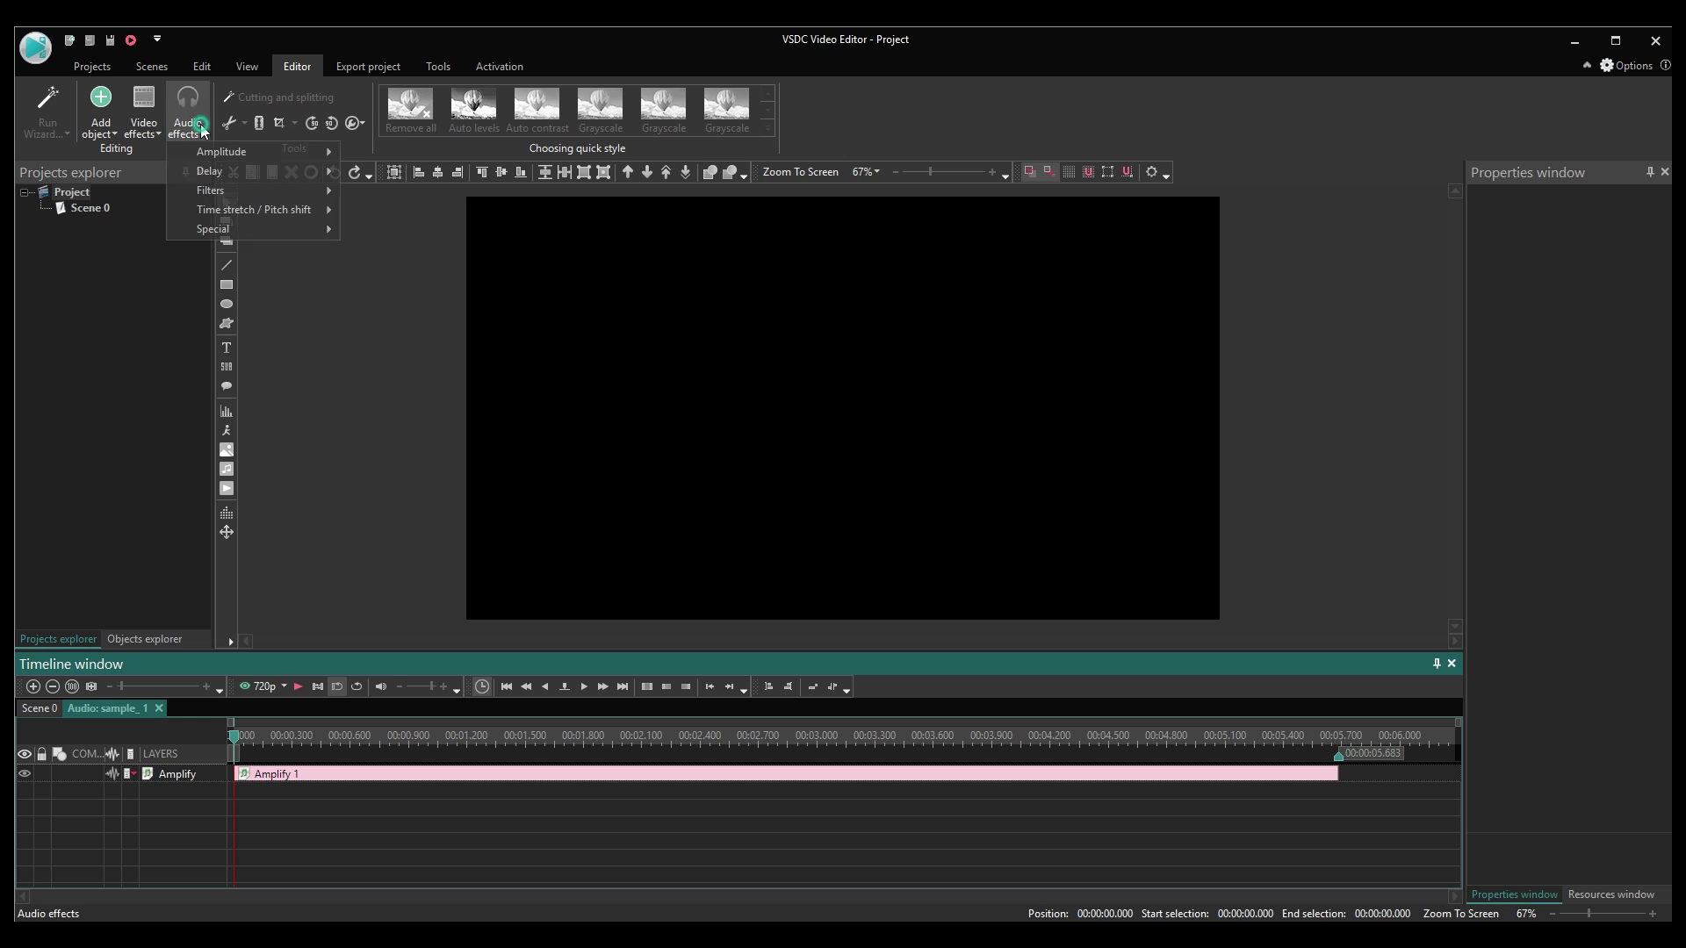
{"action": "mouse_move", "coordinate": [258, 193]}
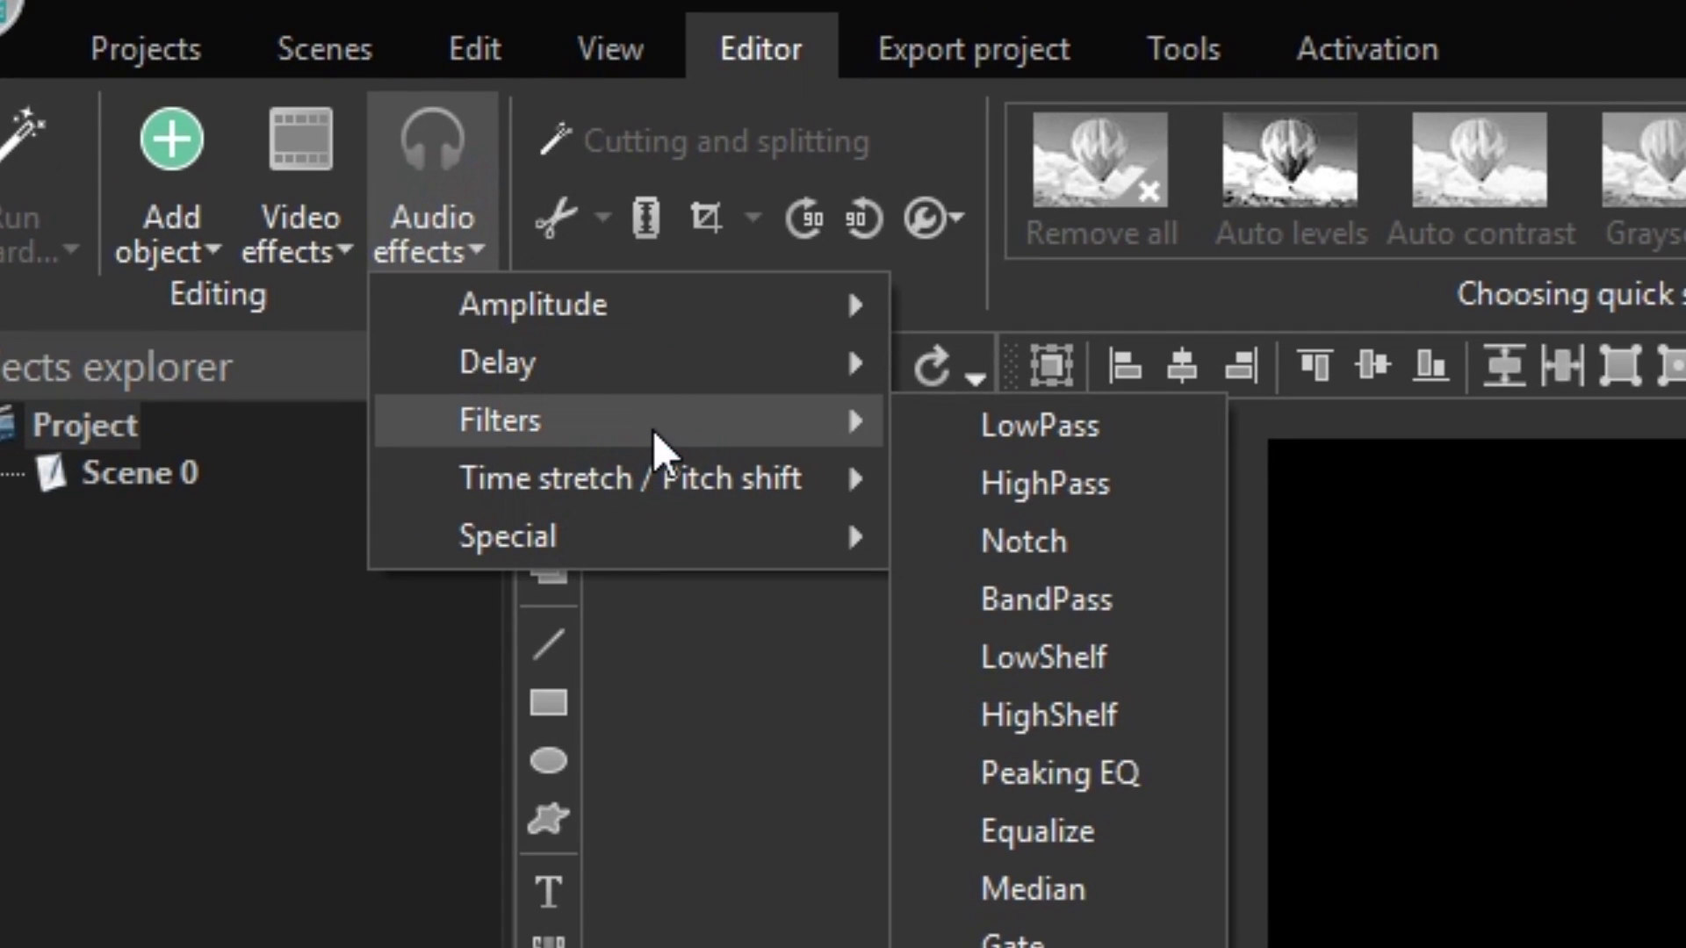
{"action": "left_click", "coordinate": [1161, 721]}
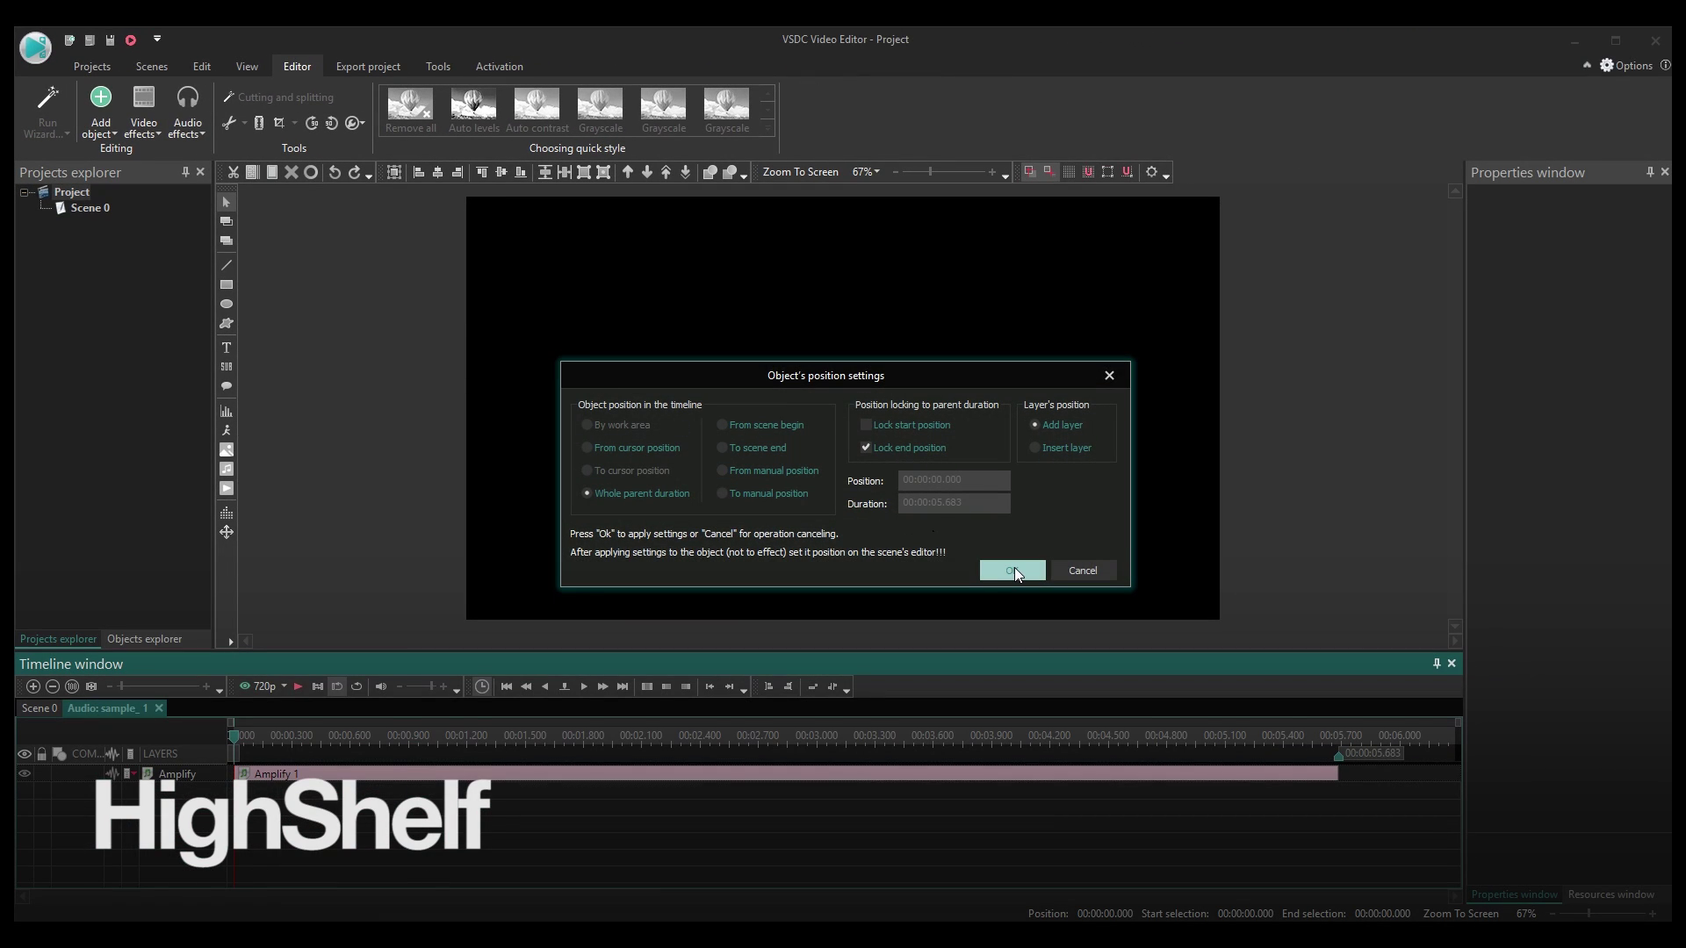
{"action": "left_click", "coordinate": [1012, 571]}
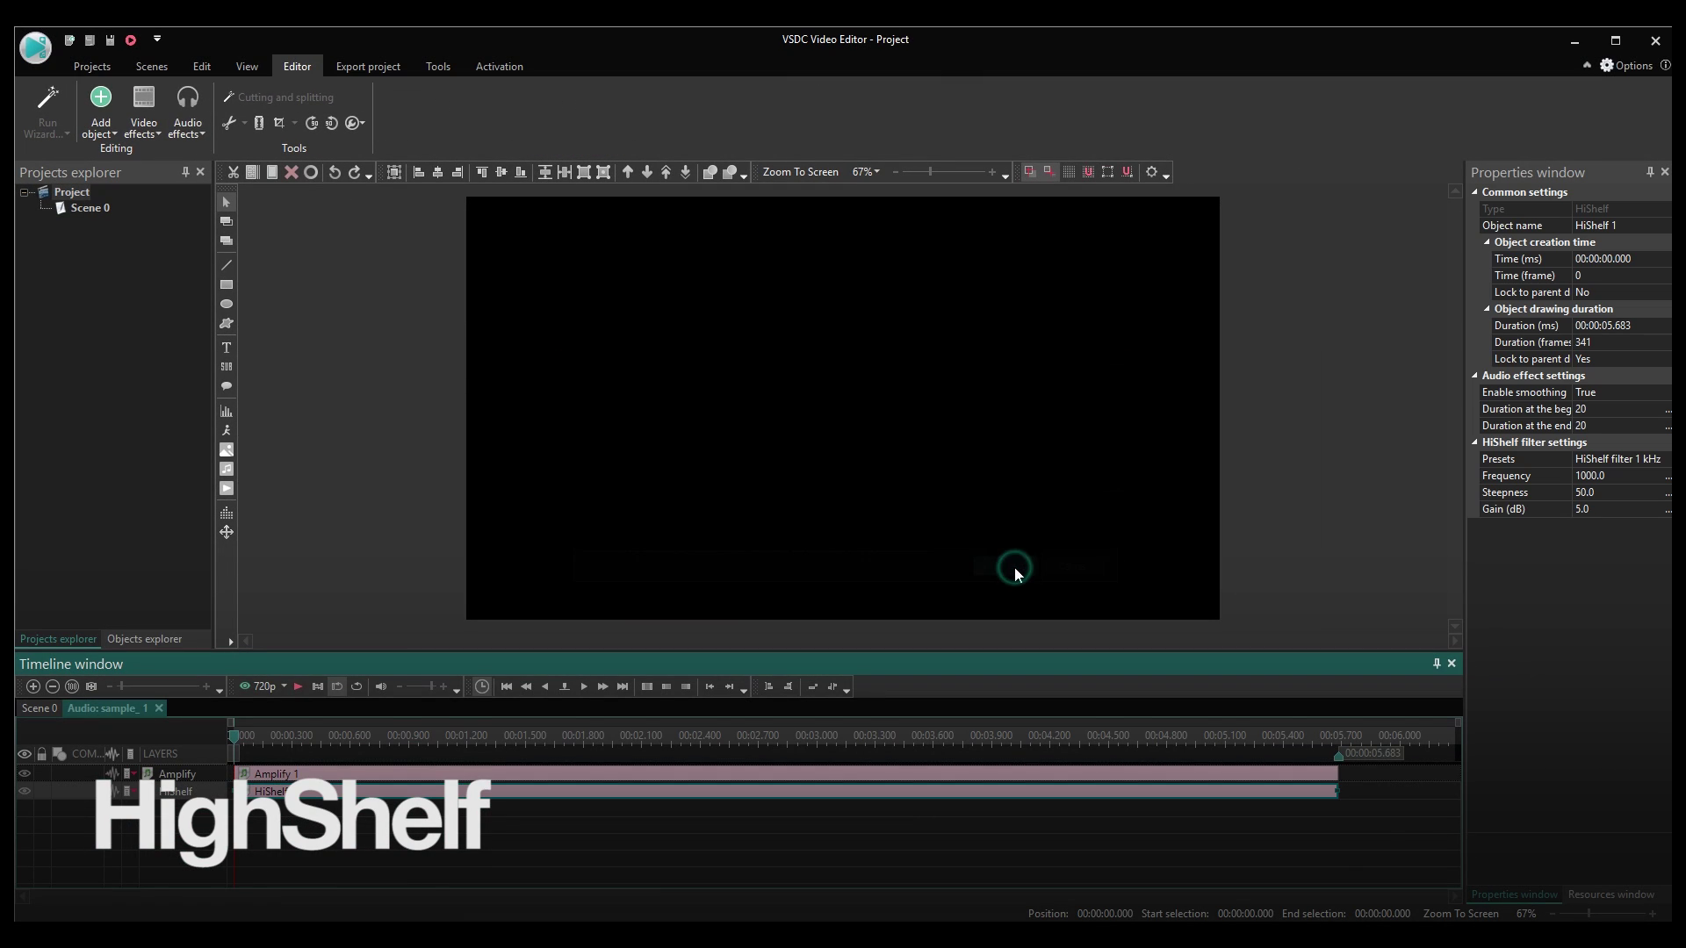
{"action": "key", "text": "space"}
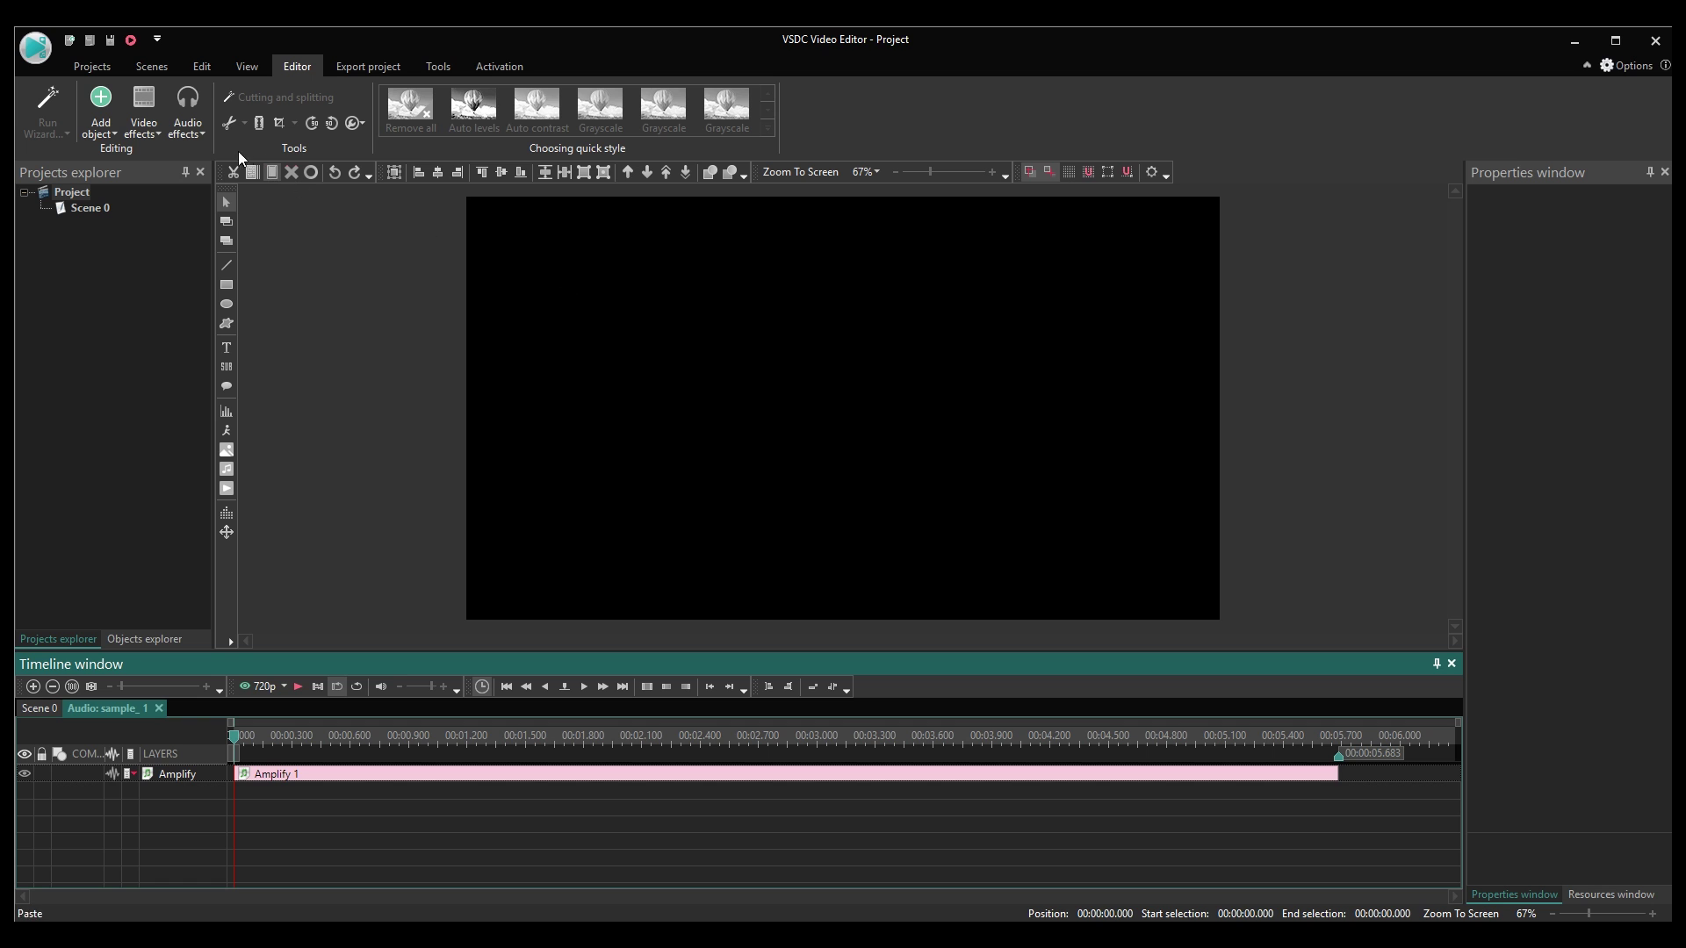
Add a Peaking EQ filter to the sample audio over the whole parent duration
{"action": "left_click", "coordinate": [187, 123]}
{"action": "mouse_move", "coordinate": [252, 196]}
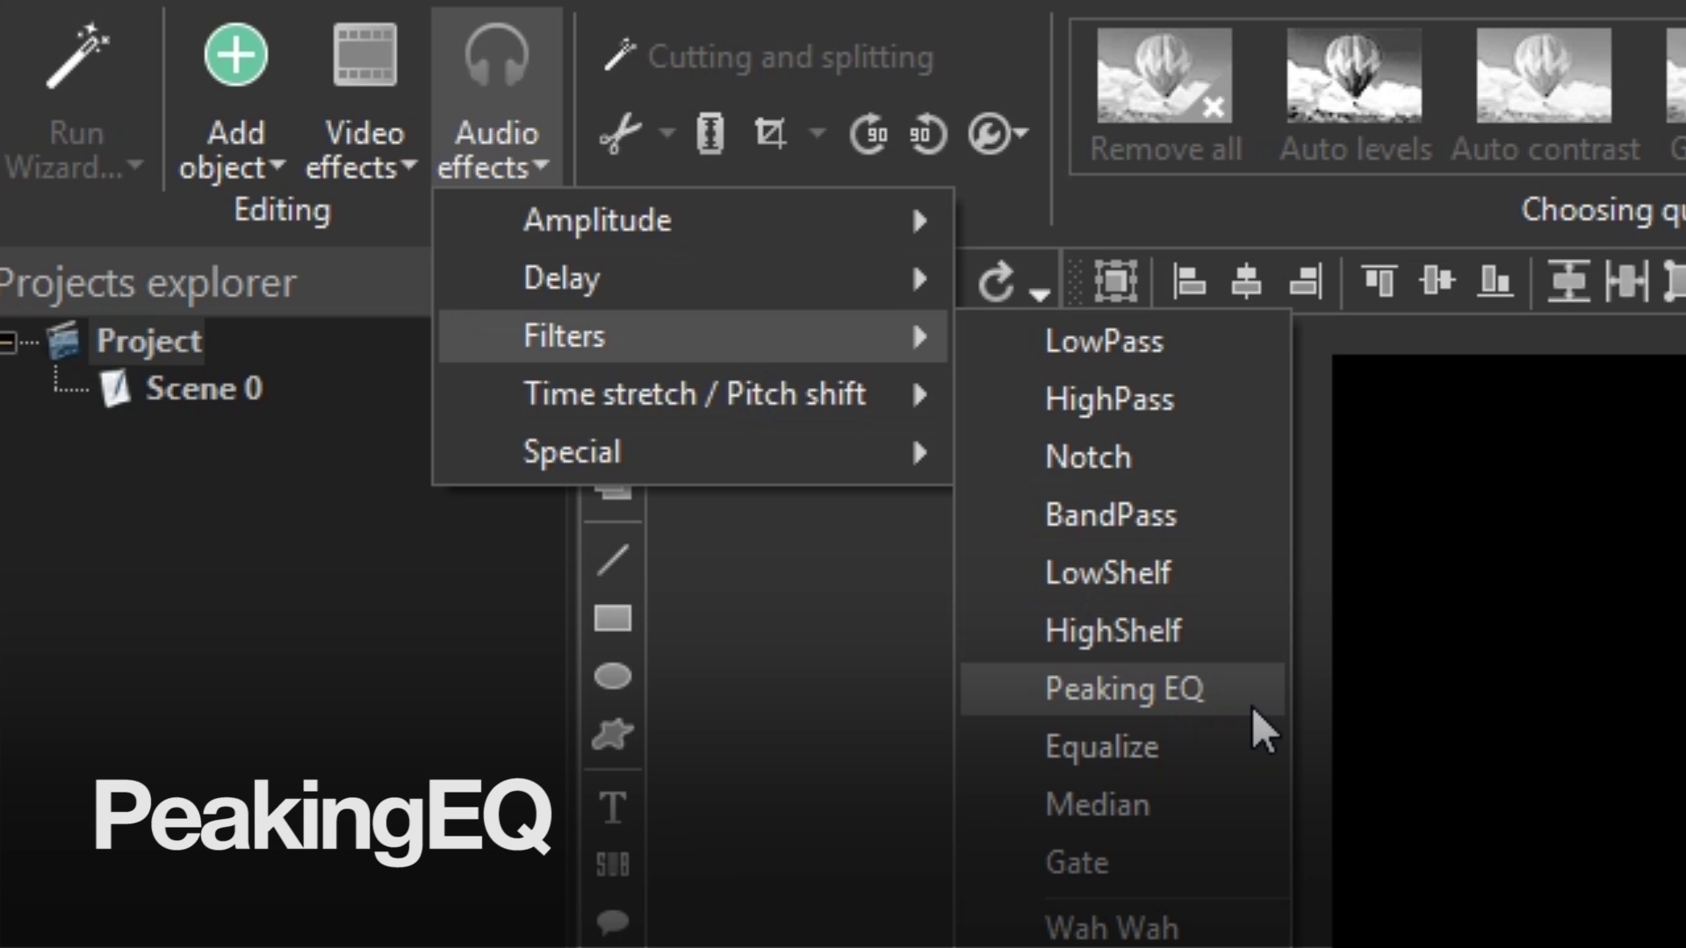
{"action": "left_click", "coordinate": [1254, 710]}
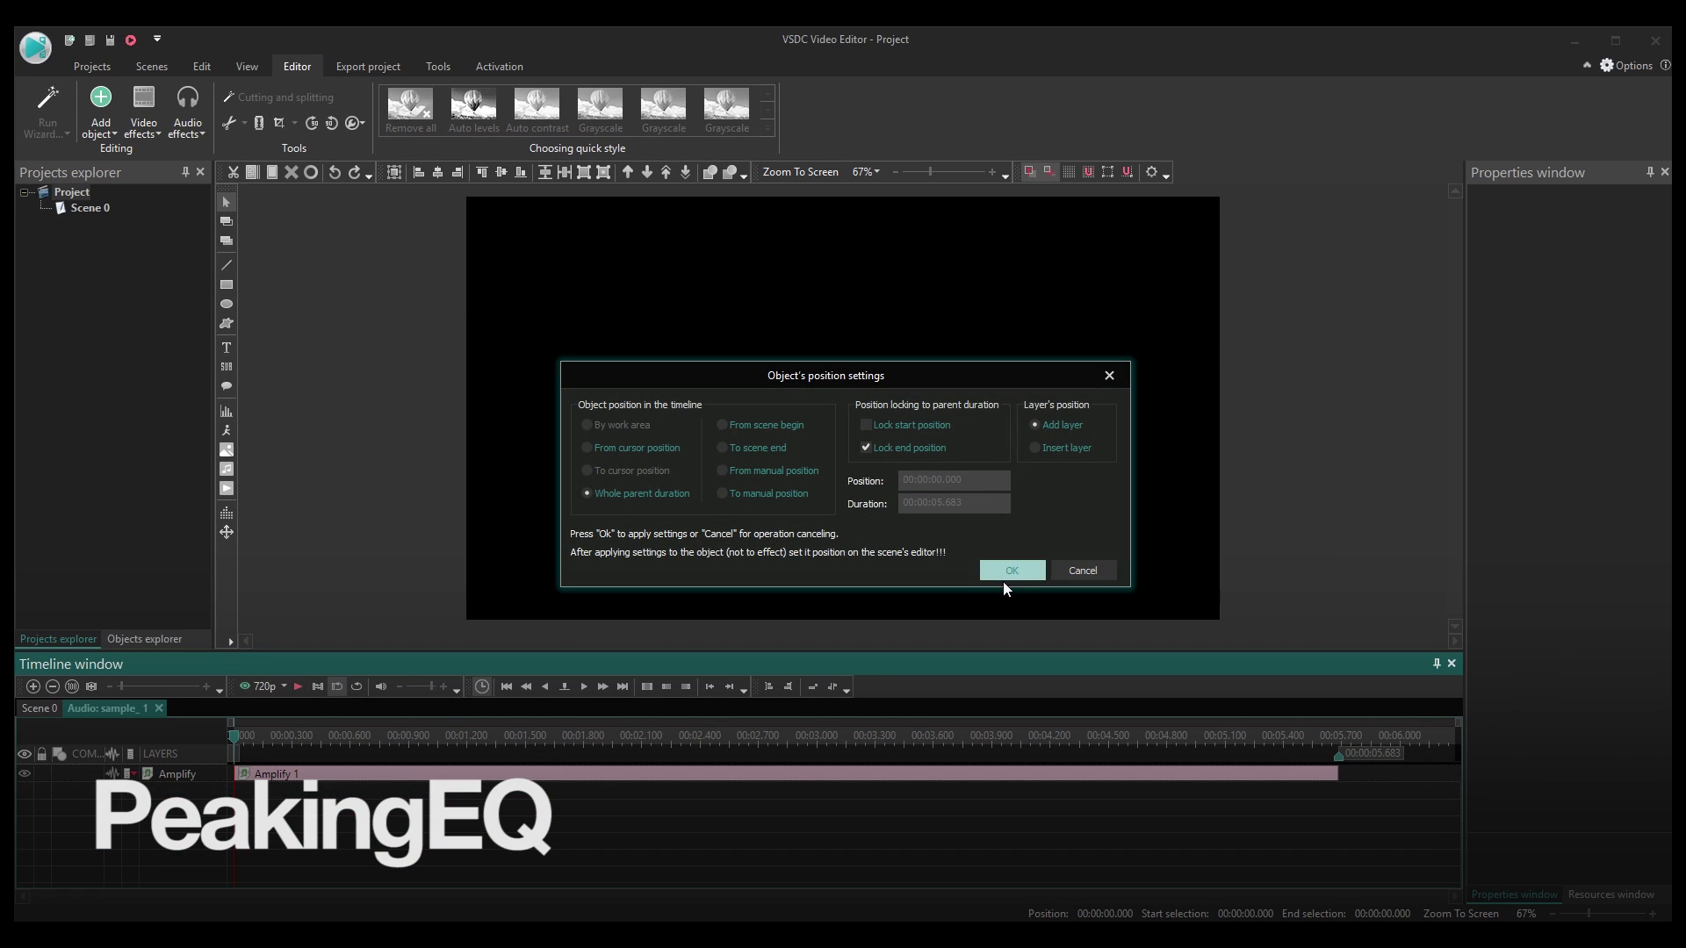
{"action": "left_click", "coordinate": [1010, 571]}
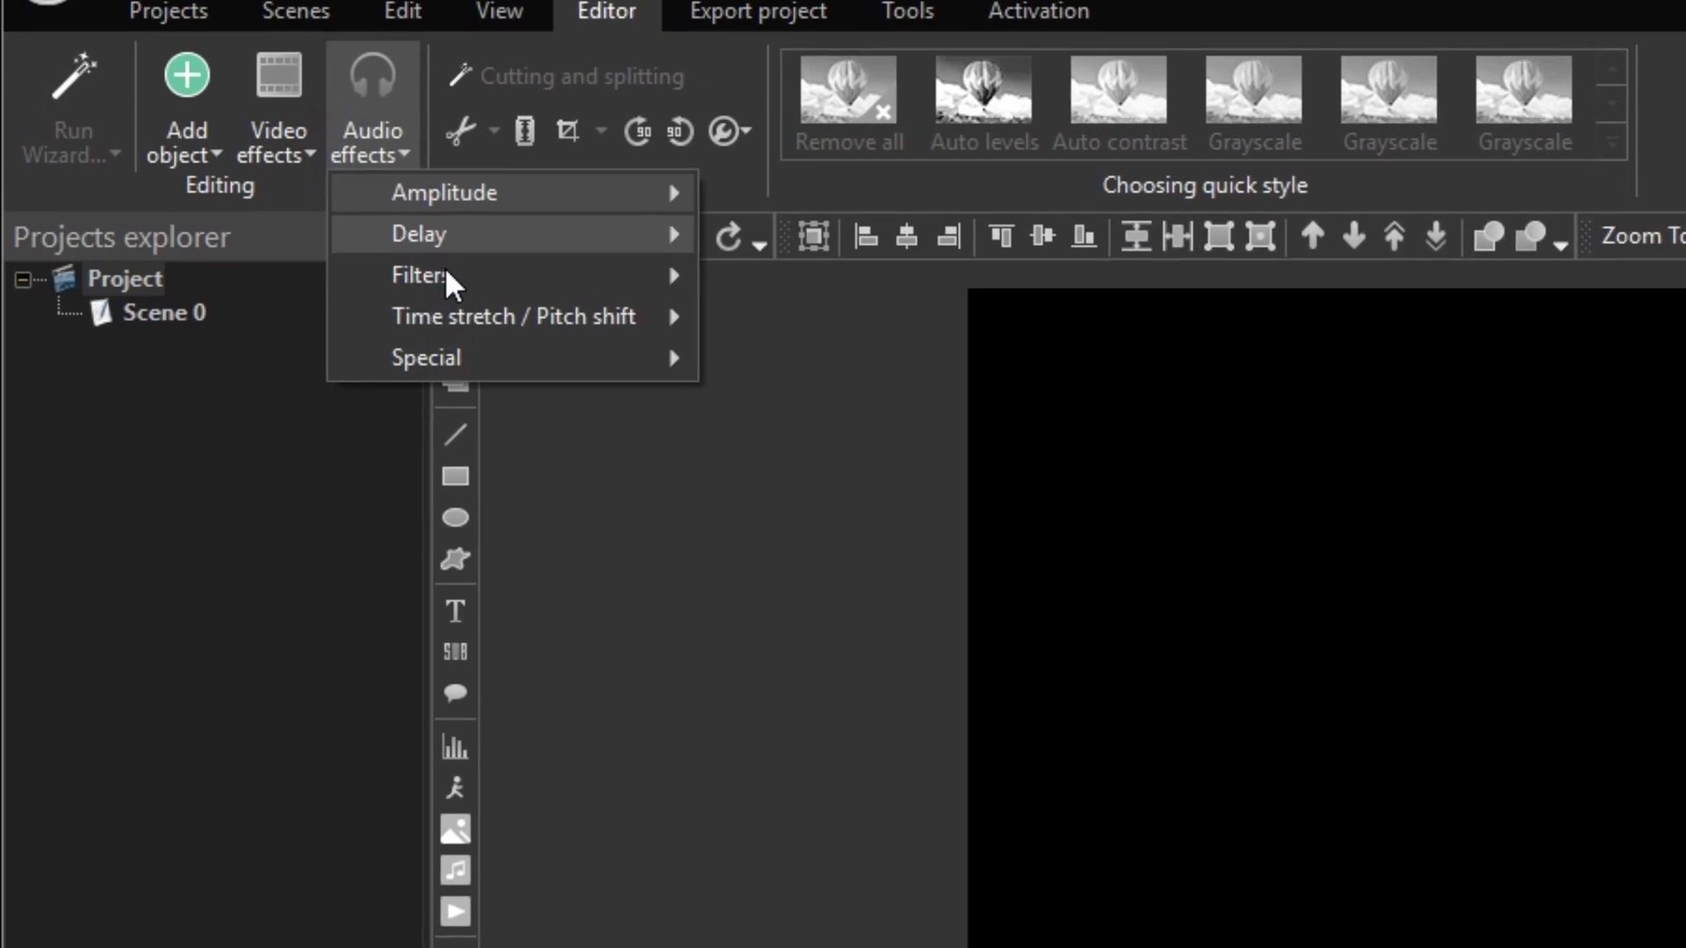
Add an Equalize filter to the sample audio over the whole parent duration, keeping Butterworth as the equalizer type
{"action": "mouse_move", "coordinate": [230, 192]}
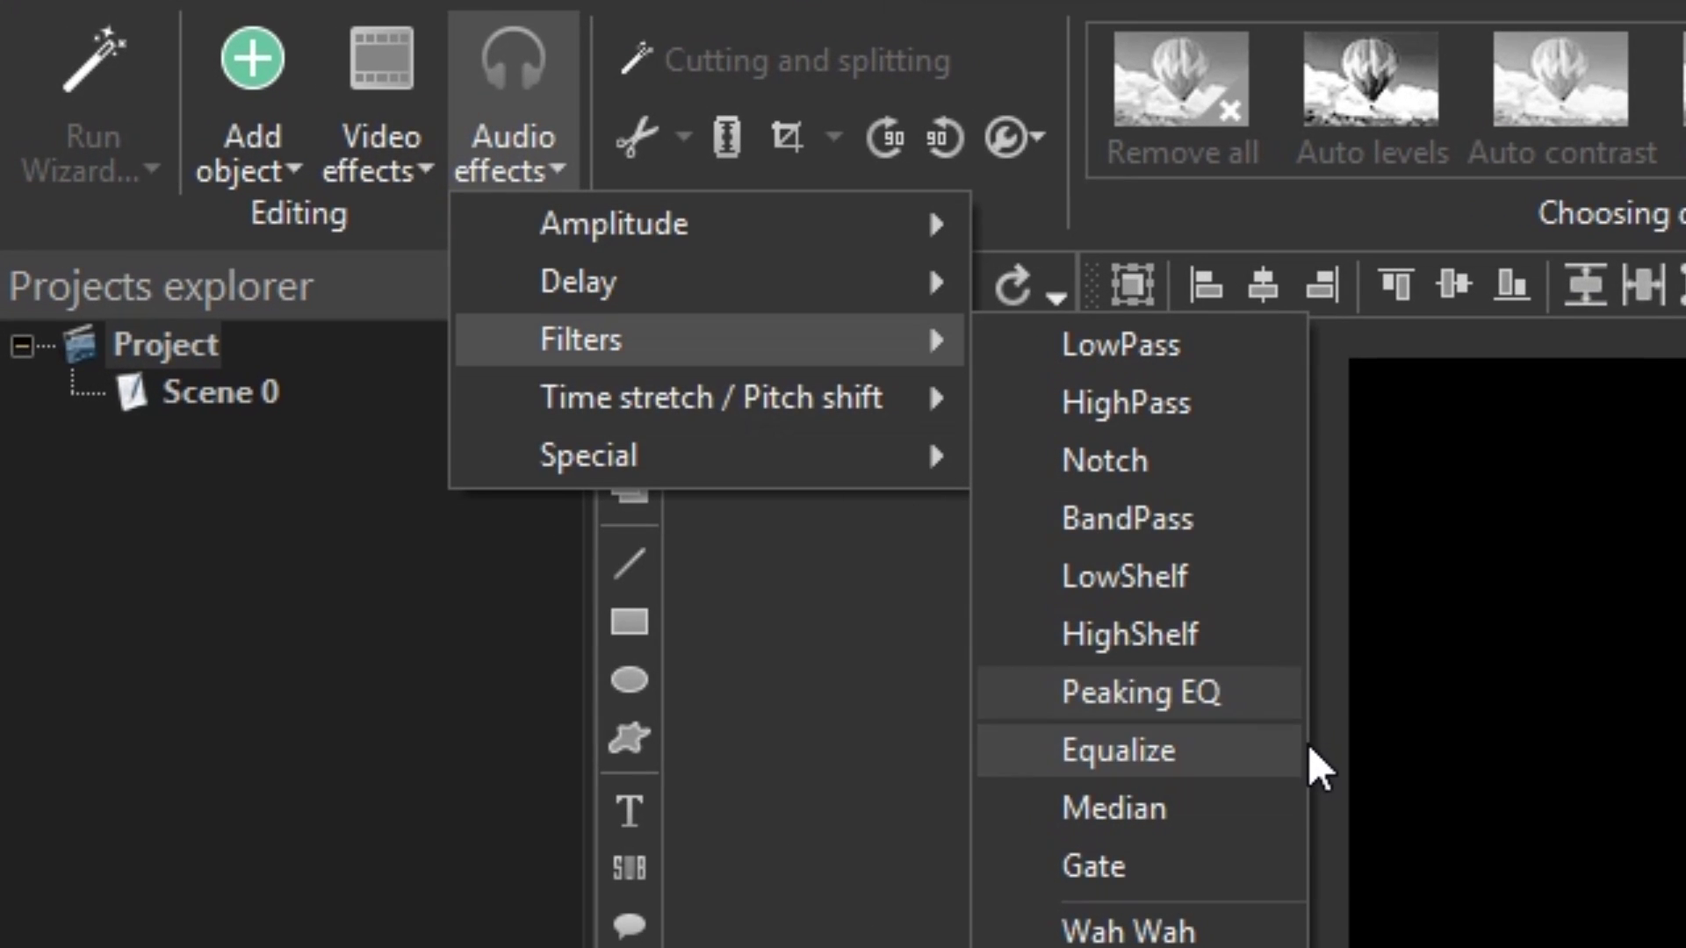
{"action": "left_click", "coordinate": [1265, 755]}
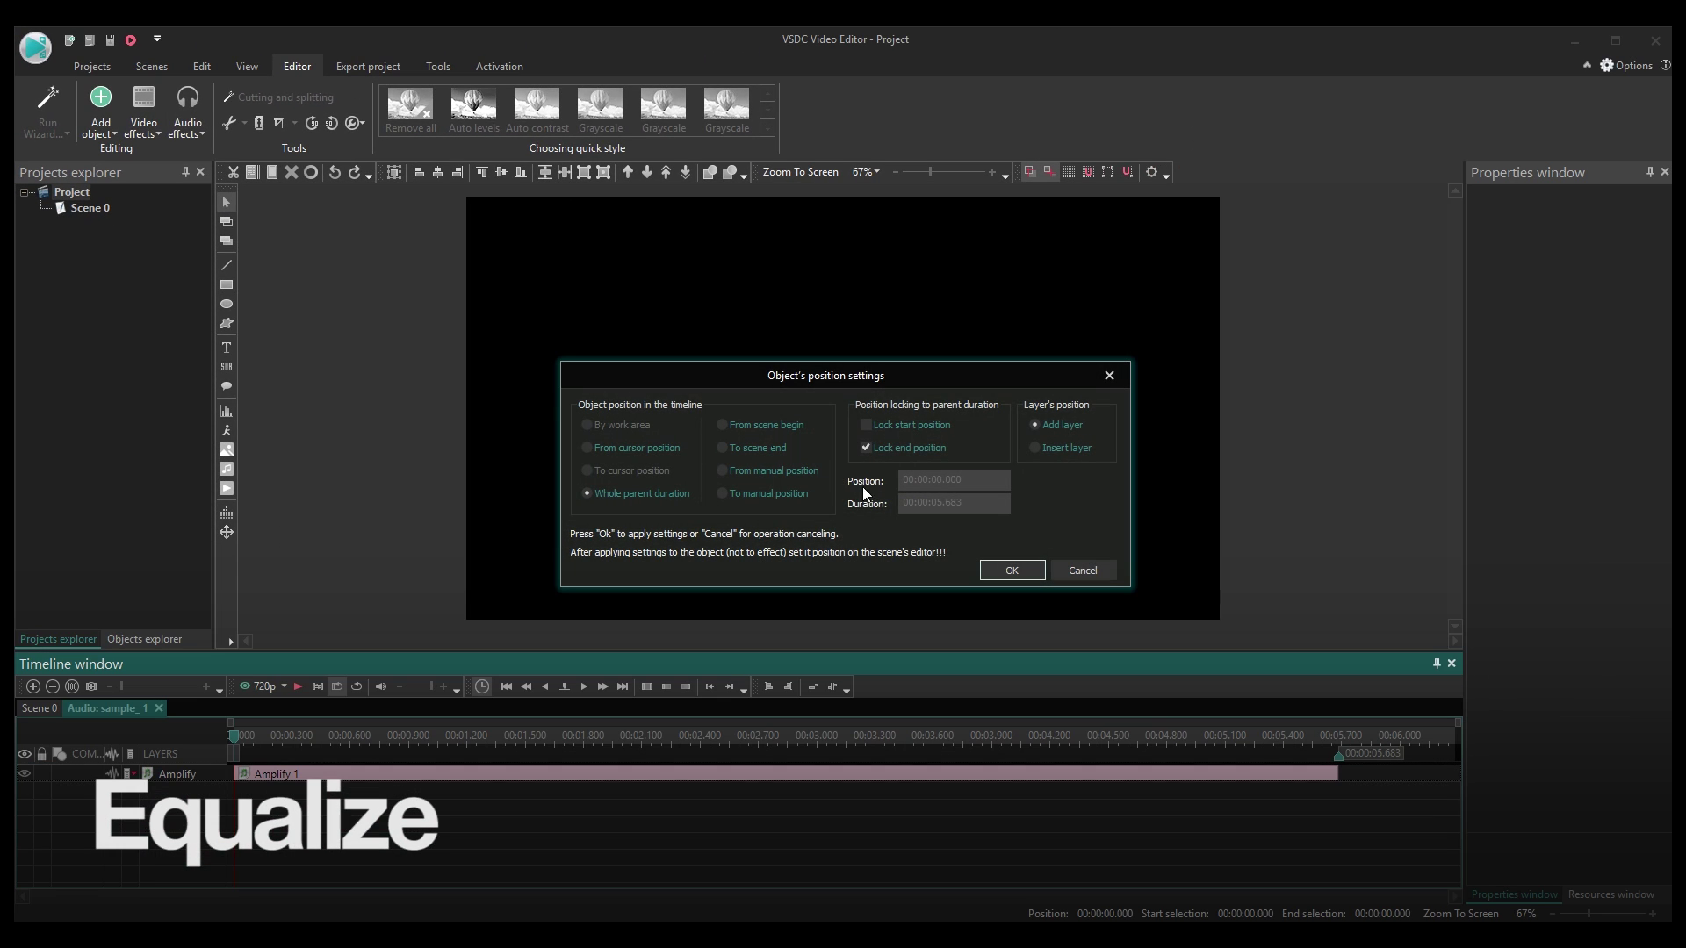
{"action": "left_click", "coordinate": [1015, 572]}
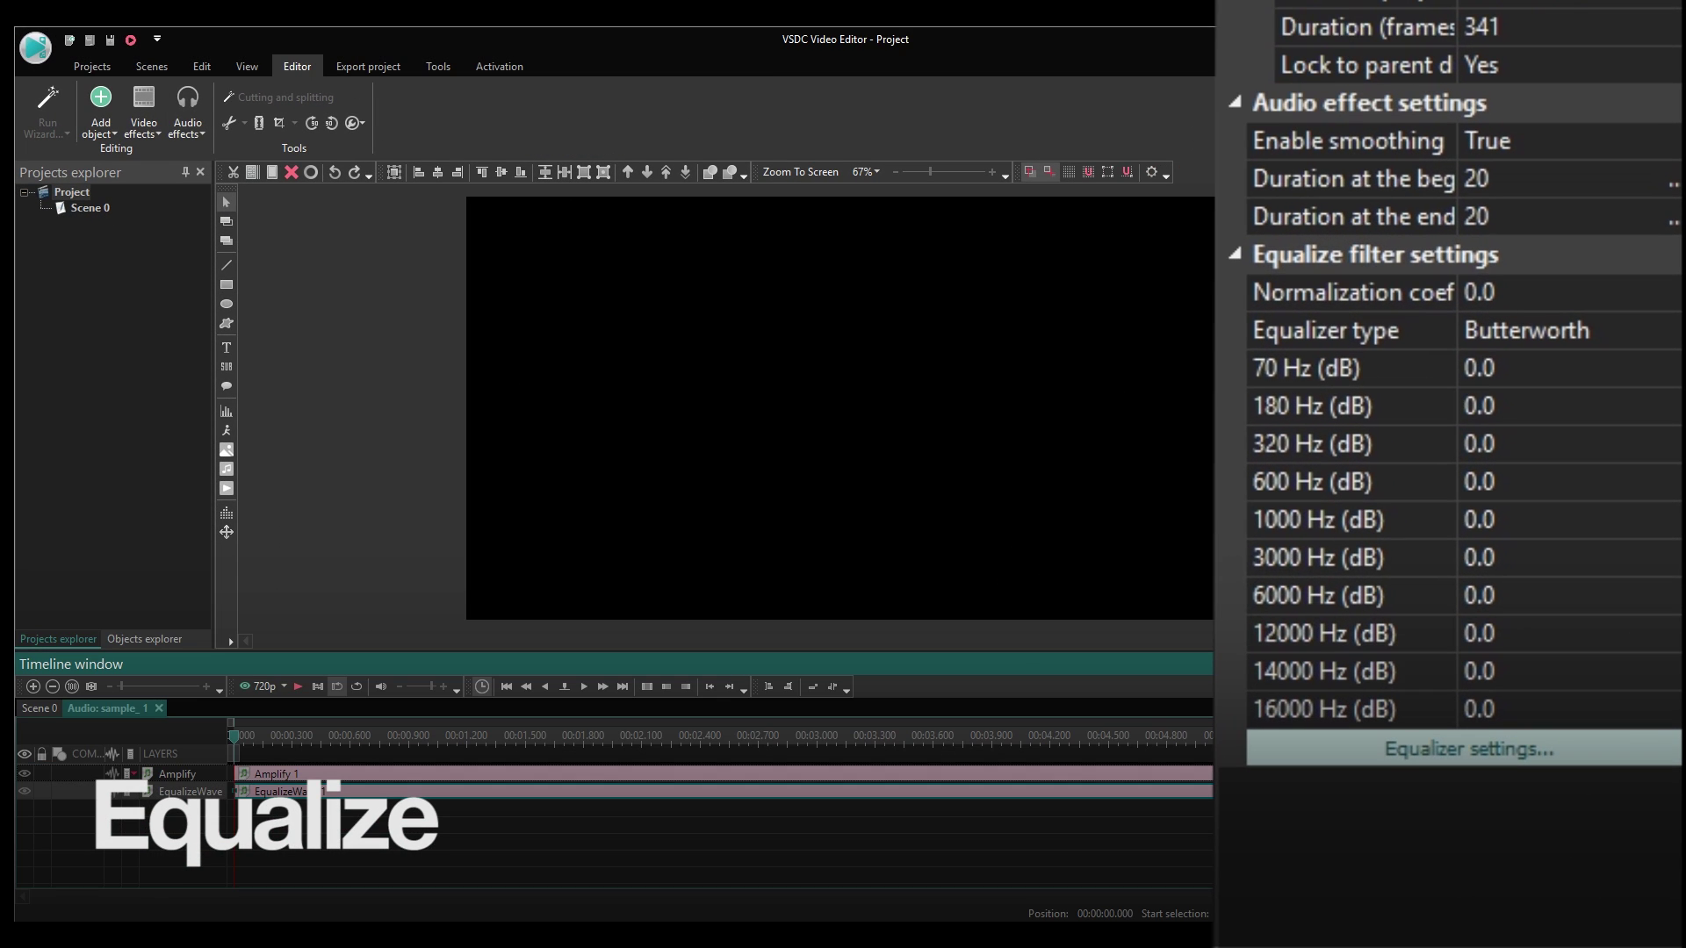
{"action": "left_click", "coordinate": [1619, 331]}
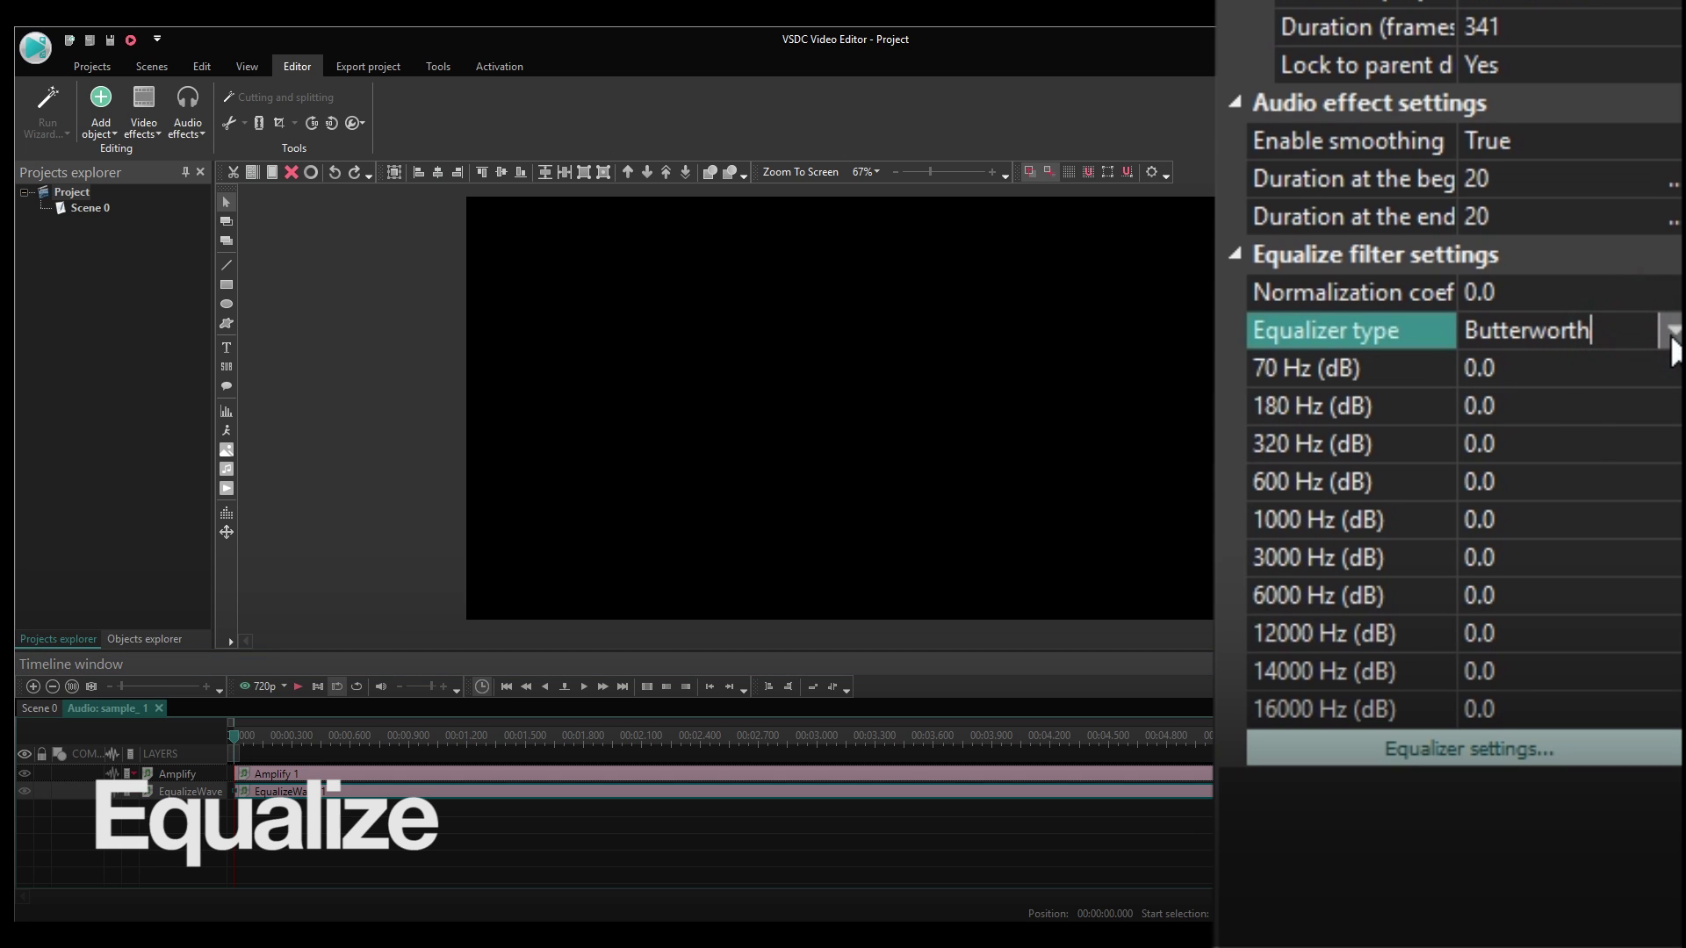
{"action": "left_click", "coordinate": [1671, 332]}
{"action": "left_click", "coordinate": [1673, 332]}
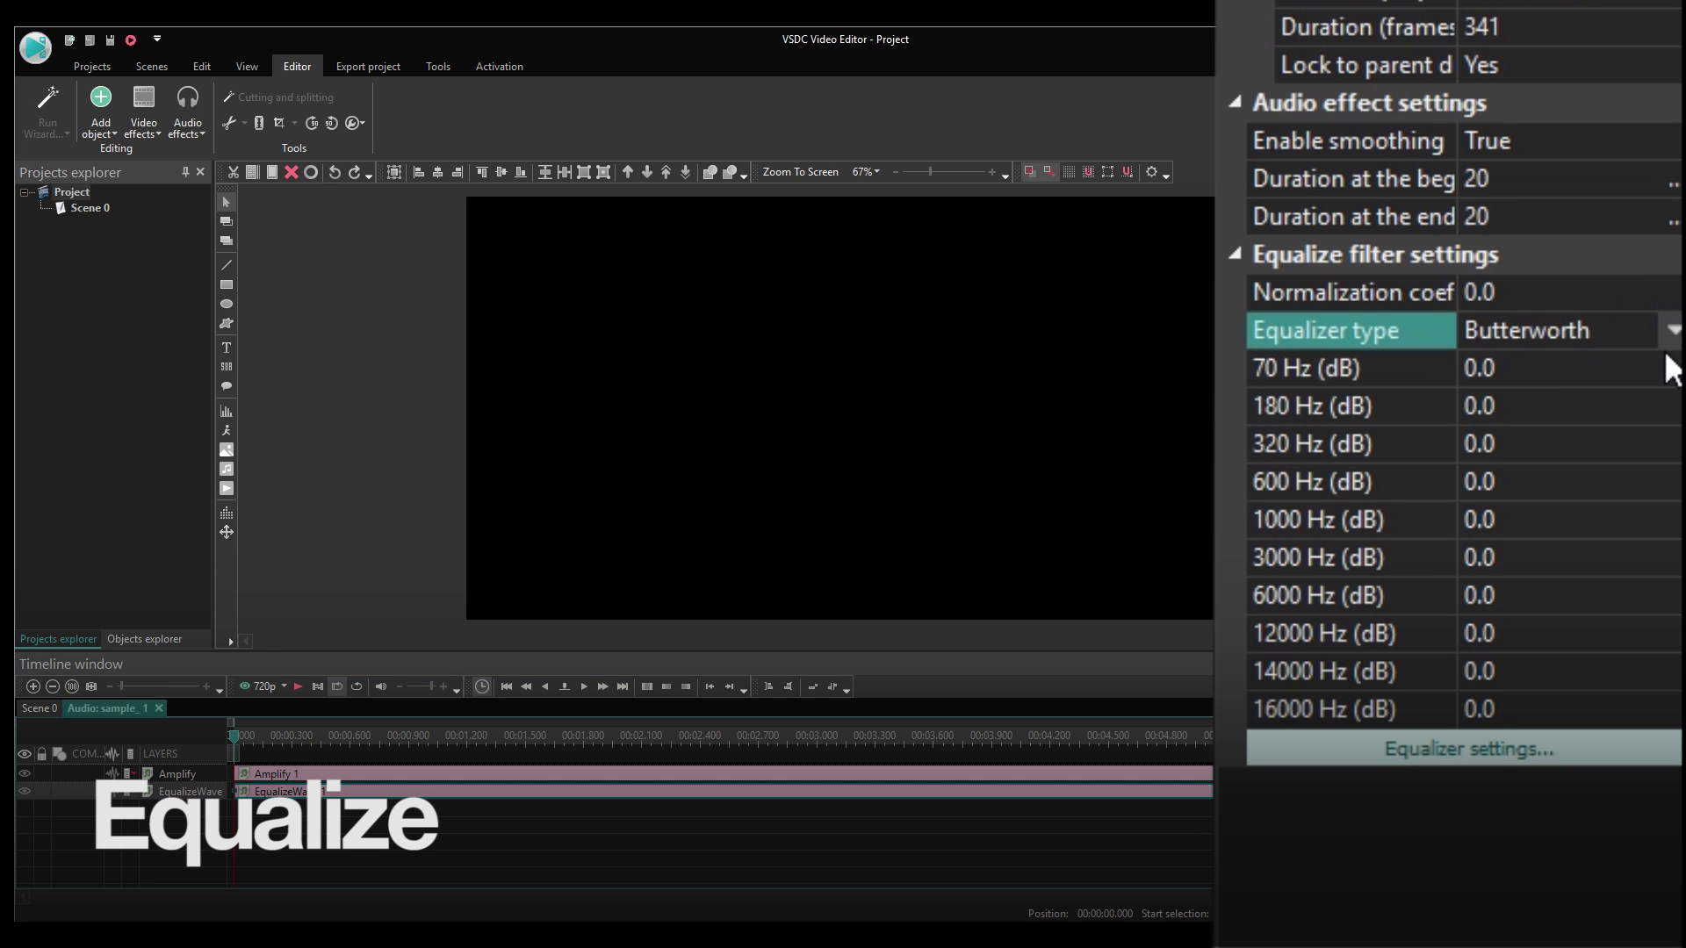
In the equalizer curve settings, raise the 70 Hz band to about 8.7 dB, tapering through 180 and 320 Hz to about 0.9 dB at 600 Hz
{"action": "left_click", "coordinate": [1605, 753]}
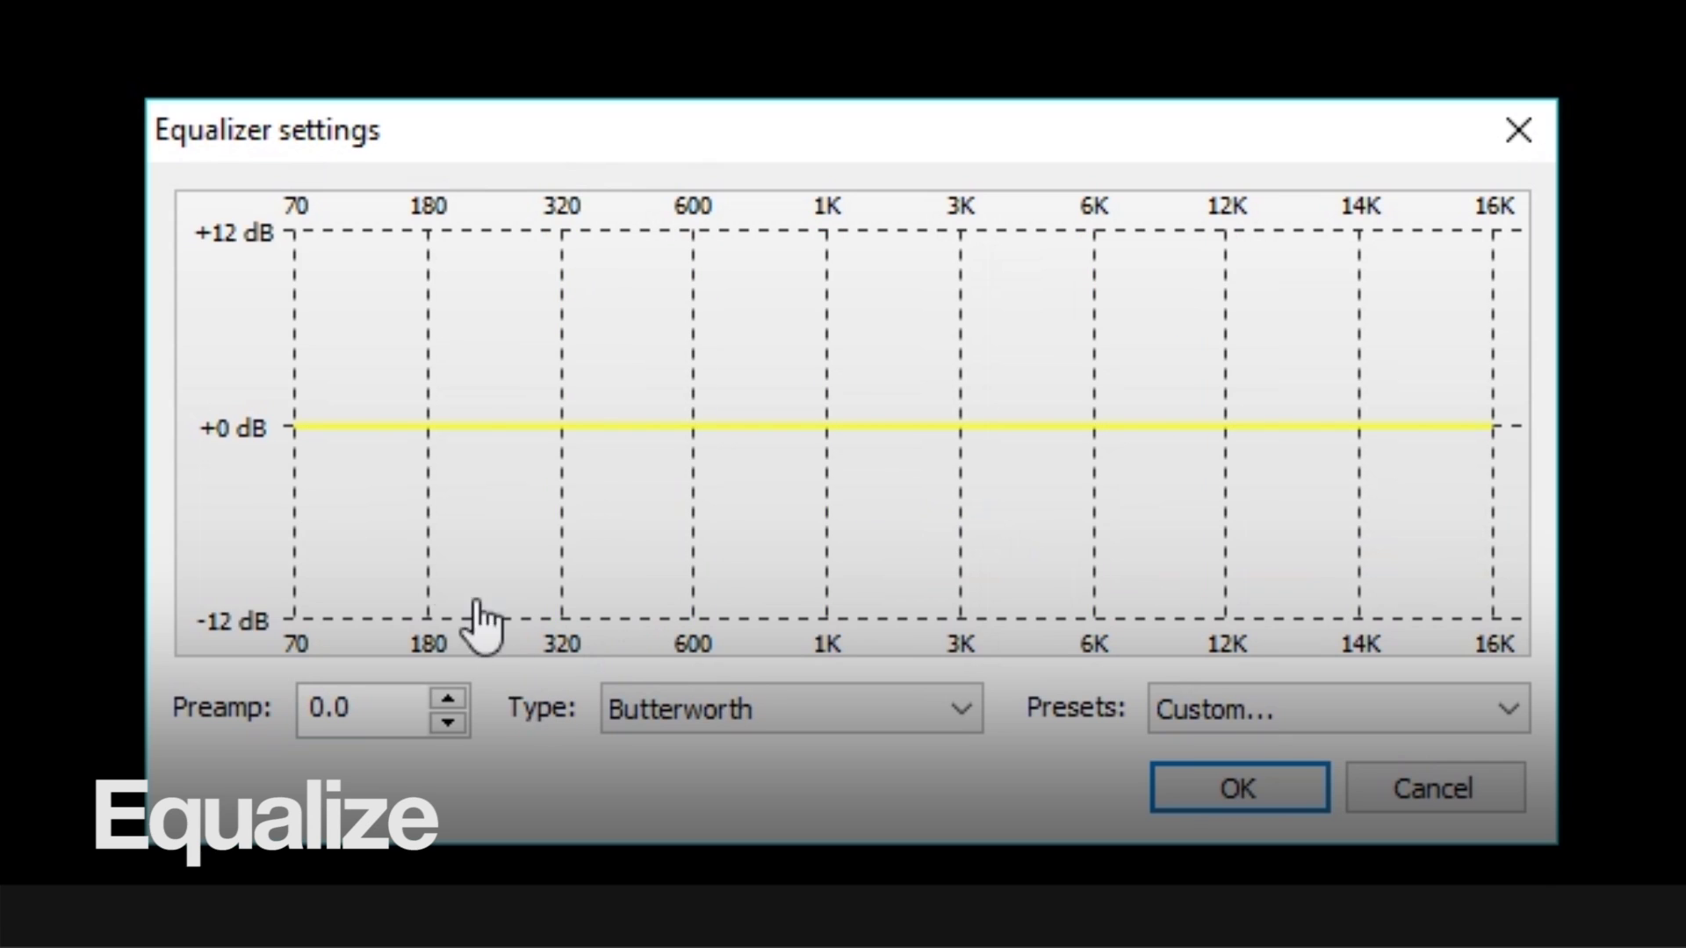
{"action": "left_click_drag", "start_coordinate": [295, 427], "coordinate": [294, 287]}
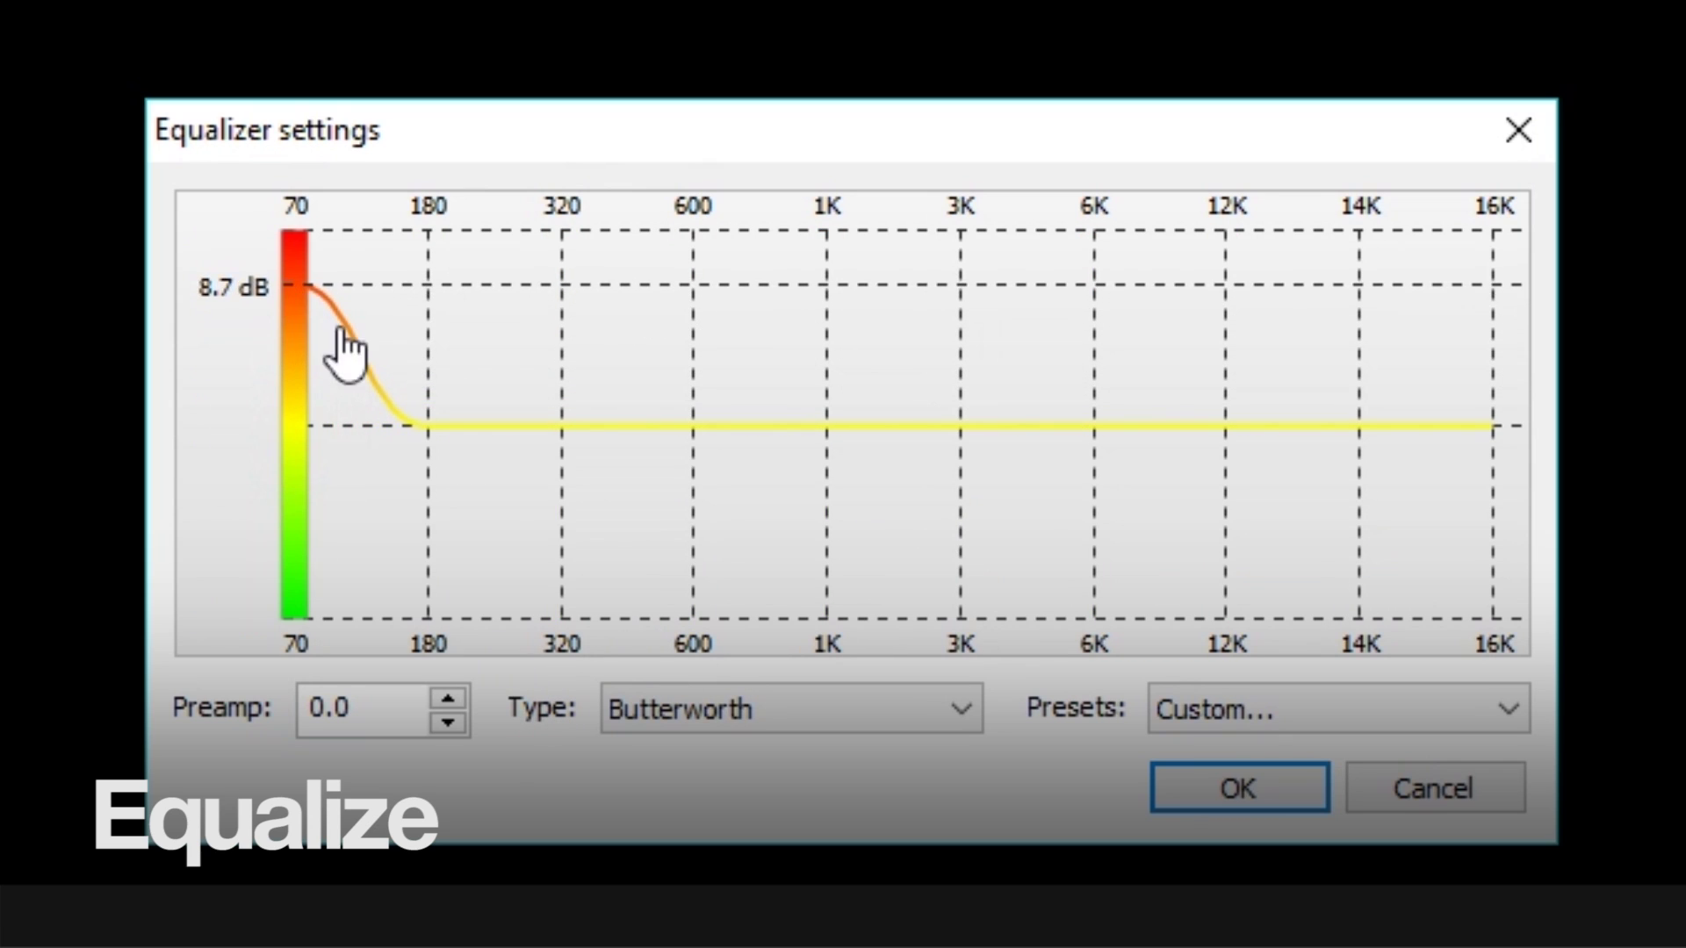
{"action": "left_click_drag", "start_coordinate": [429, 427], "coordinate": [446, 365]}
{"action": "left_click_drag", "start_coordinate": [562, 427], "coordinate": [562, 414]}
{"action": "left_click", "coordinate": [692, 429]}
{"action": "left_click_drag", "start_coordinate": [692, 430], "coordinate": [706, 413]}
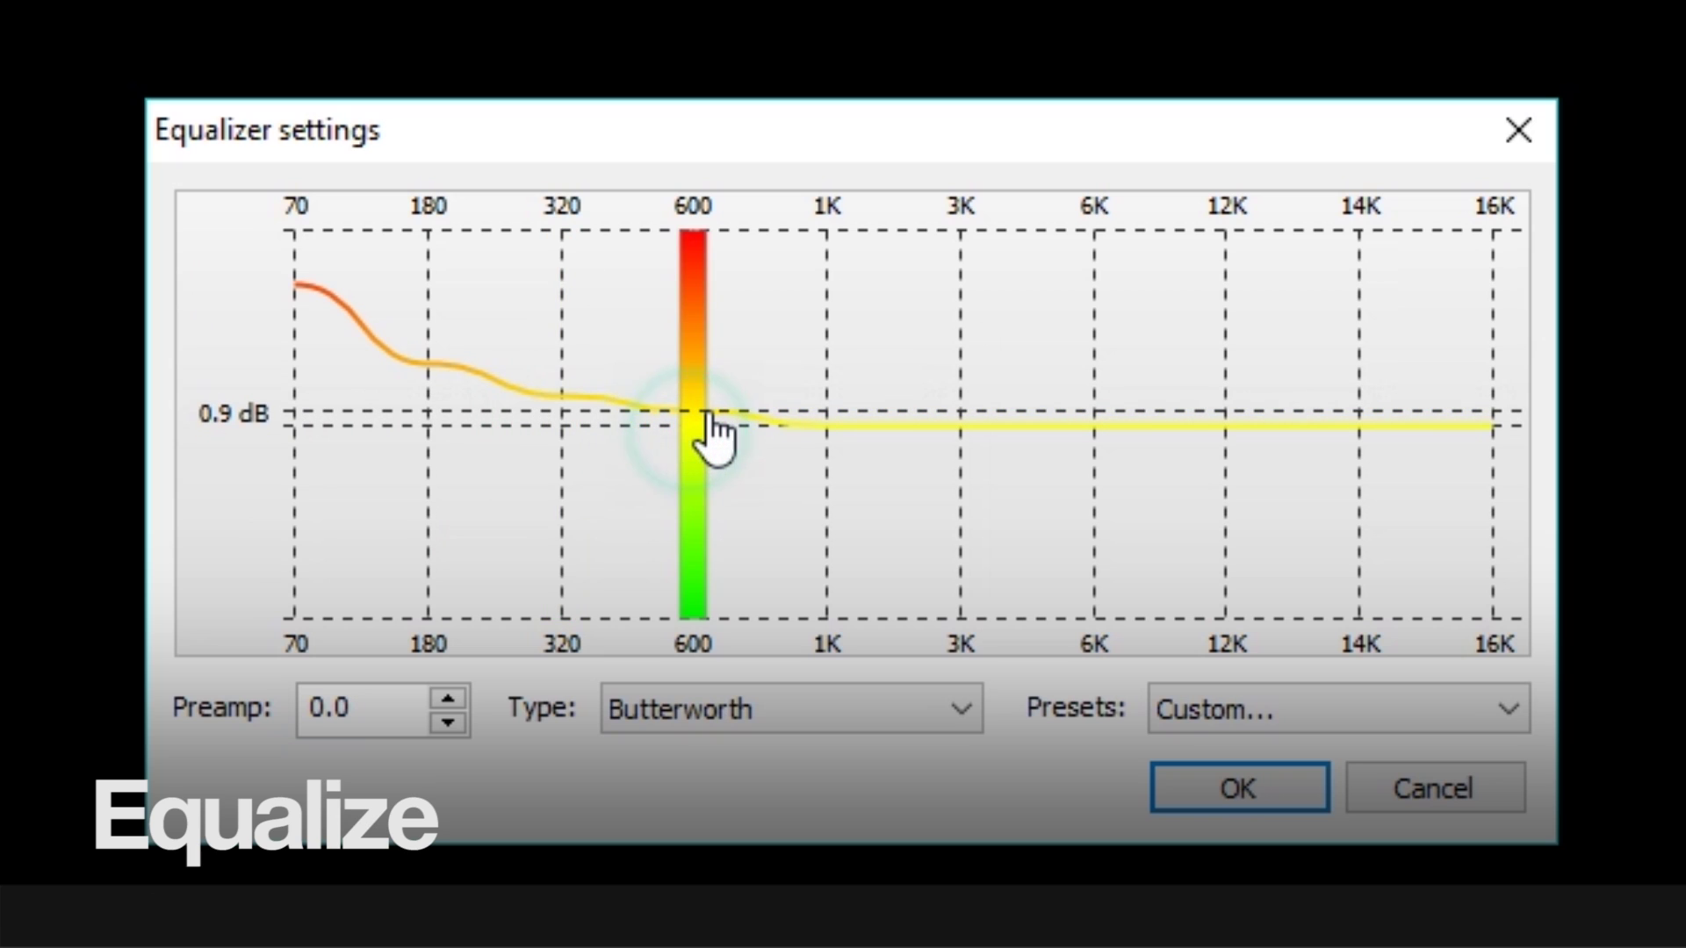
Lower the 1K, 3K and 6K bands of the equalizer curve slightly below 0 dB
{"action": "left_click_drag", "start_coordinate": [831, 428], "coordinate": [834, 447]}
{"action": "left_click_drag", "start_coordinate": [960, 450], "coordinate": [1024, 472]}
{"action": "left_click_drag", "start_coordinate": [1103, 437], "coordinate": [1122, 456]}
Raise the 12K band, 14K to about 2.9 dB and 16K higher still, apply the equalizer curve and play back the audio
{"action": "left_click_drag", "start_coordinate": [1226, 431], "coordinate": [1229, 400]}
{"action": "left_click_drag", "start_coordinate": [1360, 428], "coordinate": [1297, 394]}
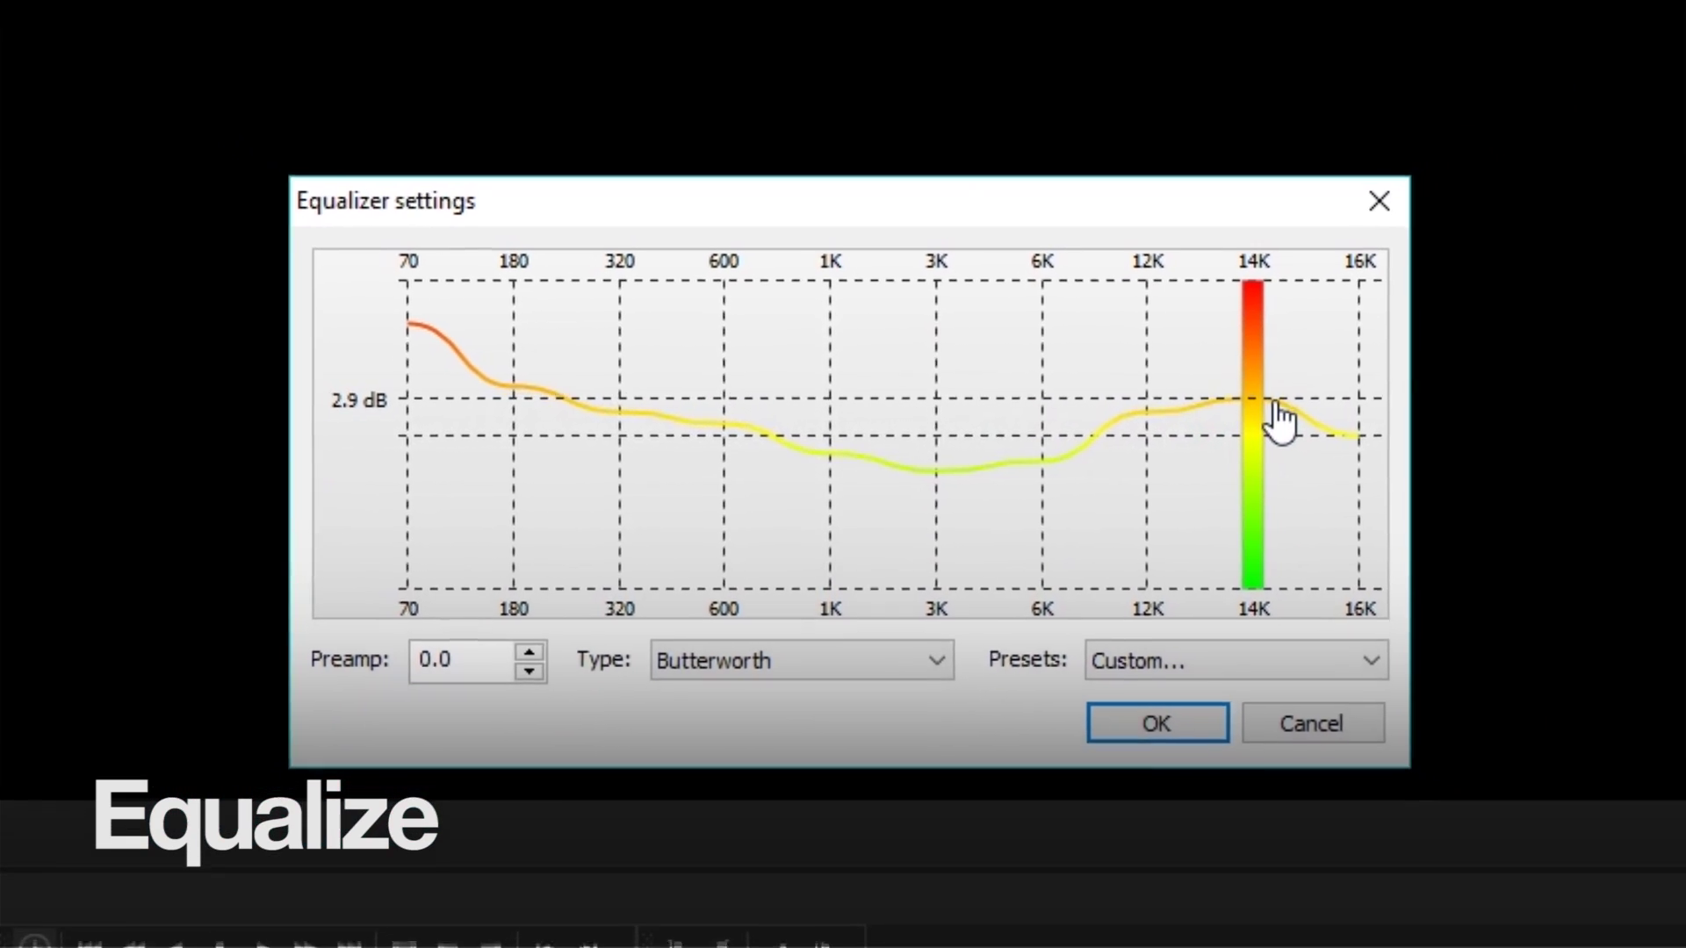
{"action": "left_click_drag", "start_coordinate": [1412, 432], "coordinate": [1416, 338]}
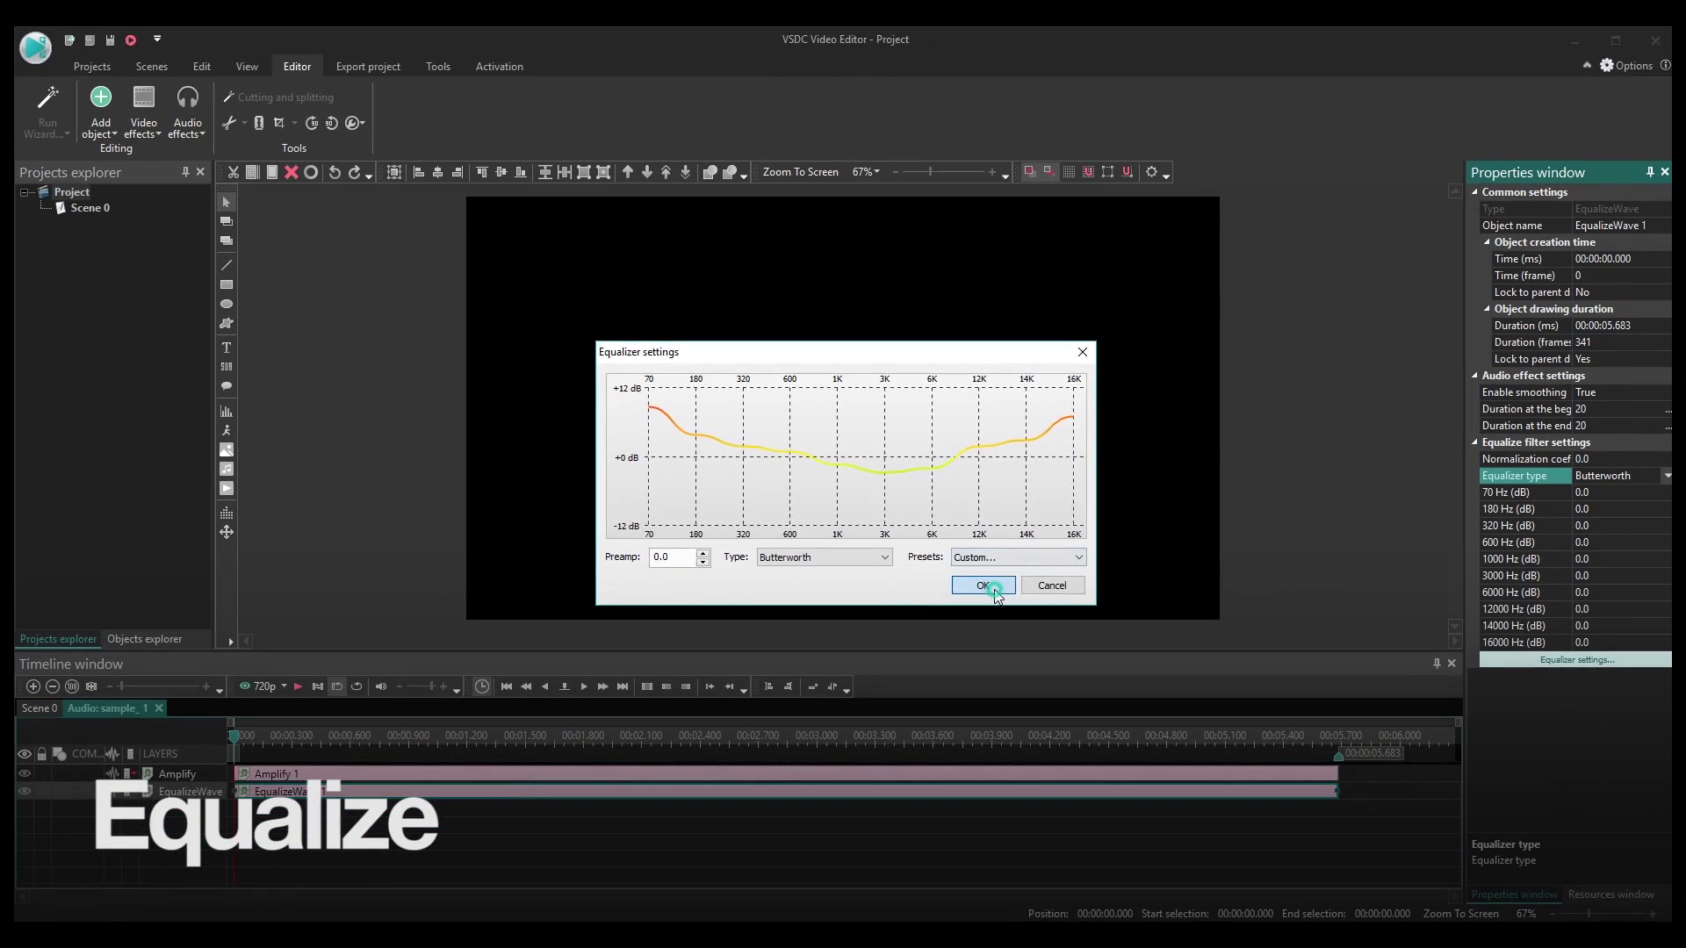
{"action": "left_click", "coordinate": [1069, 654]}
{"action": "key", "text": "space"}
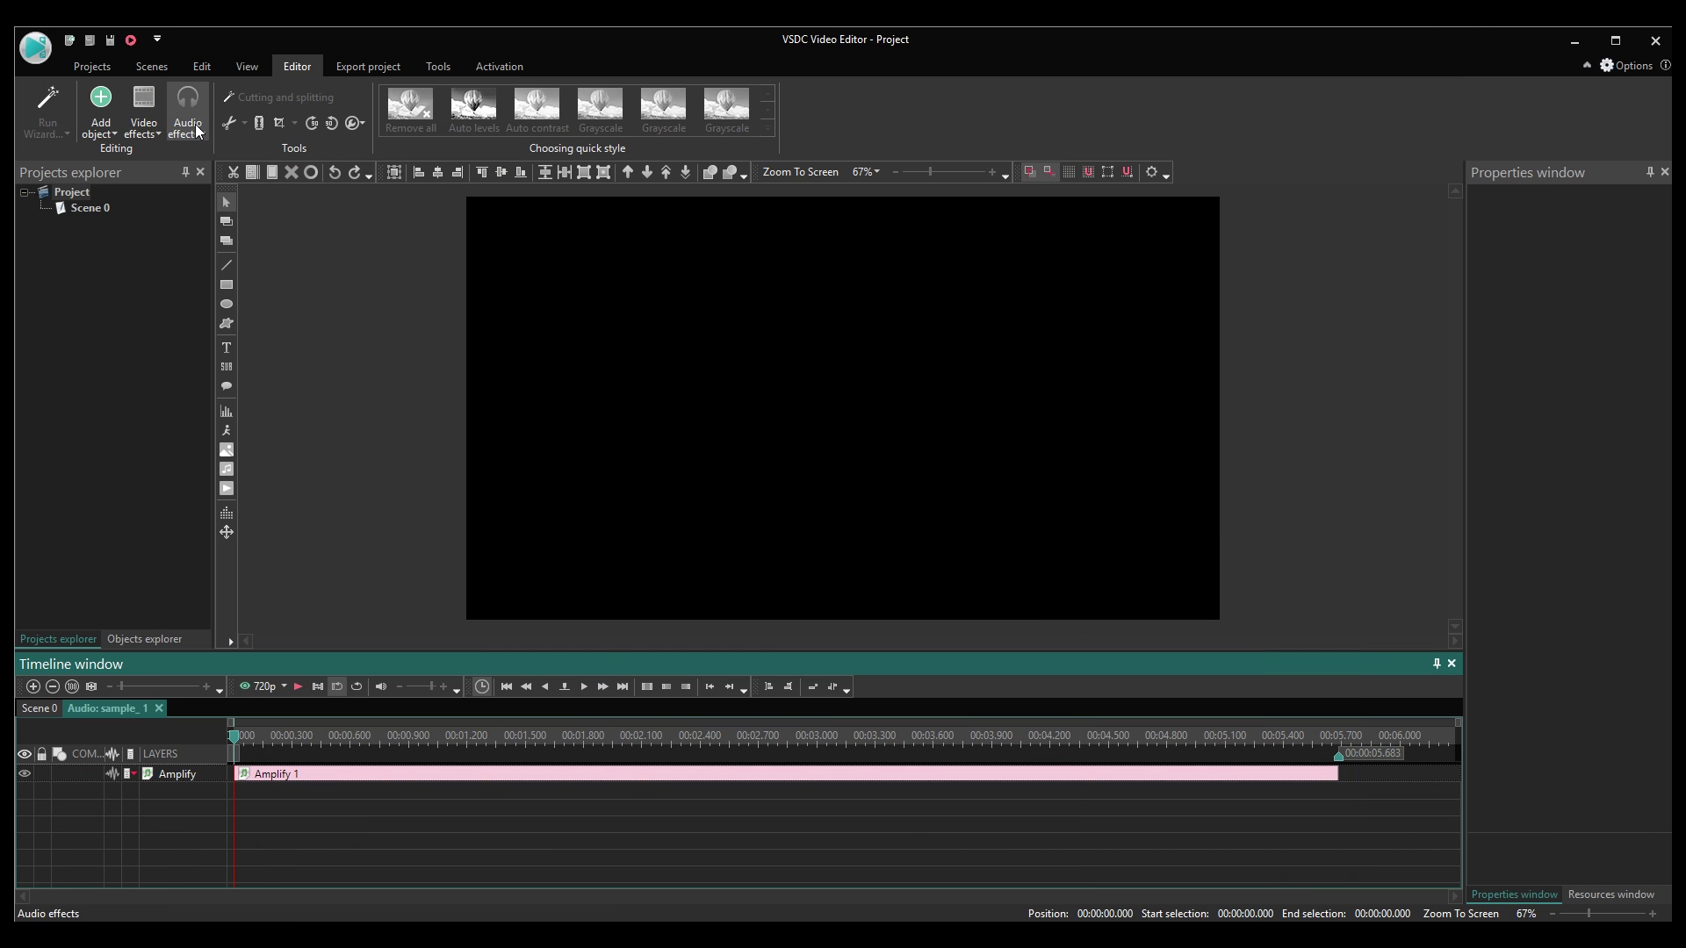
Add a Median filter to the sample audio over the whole parent duration
{"action": "left_click", "coordinate": [196, 125]}
{"action": "mouse_move", "coordinate": [263, 192]}
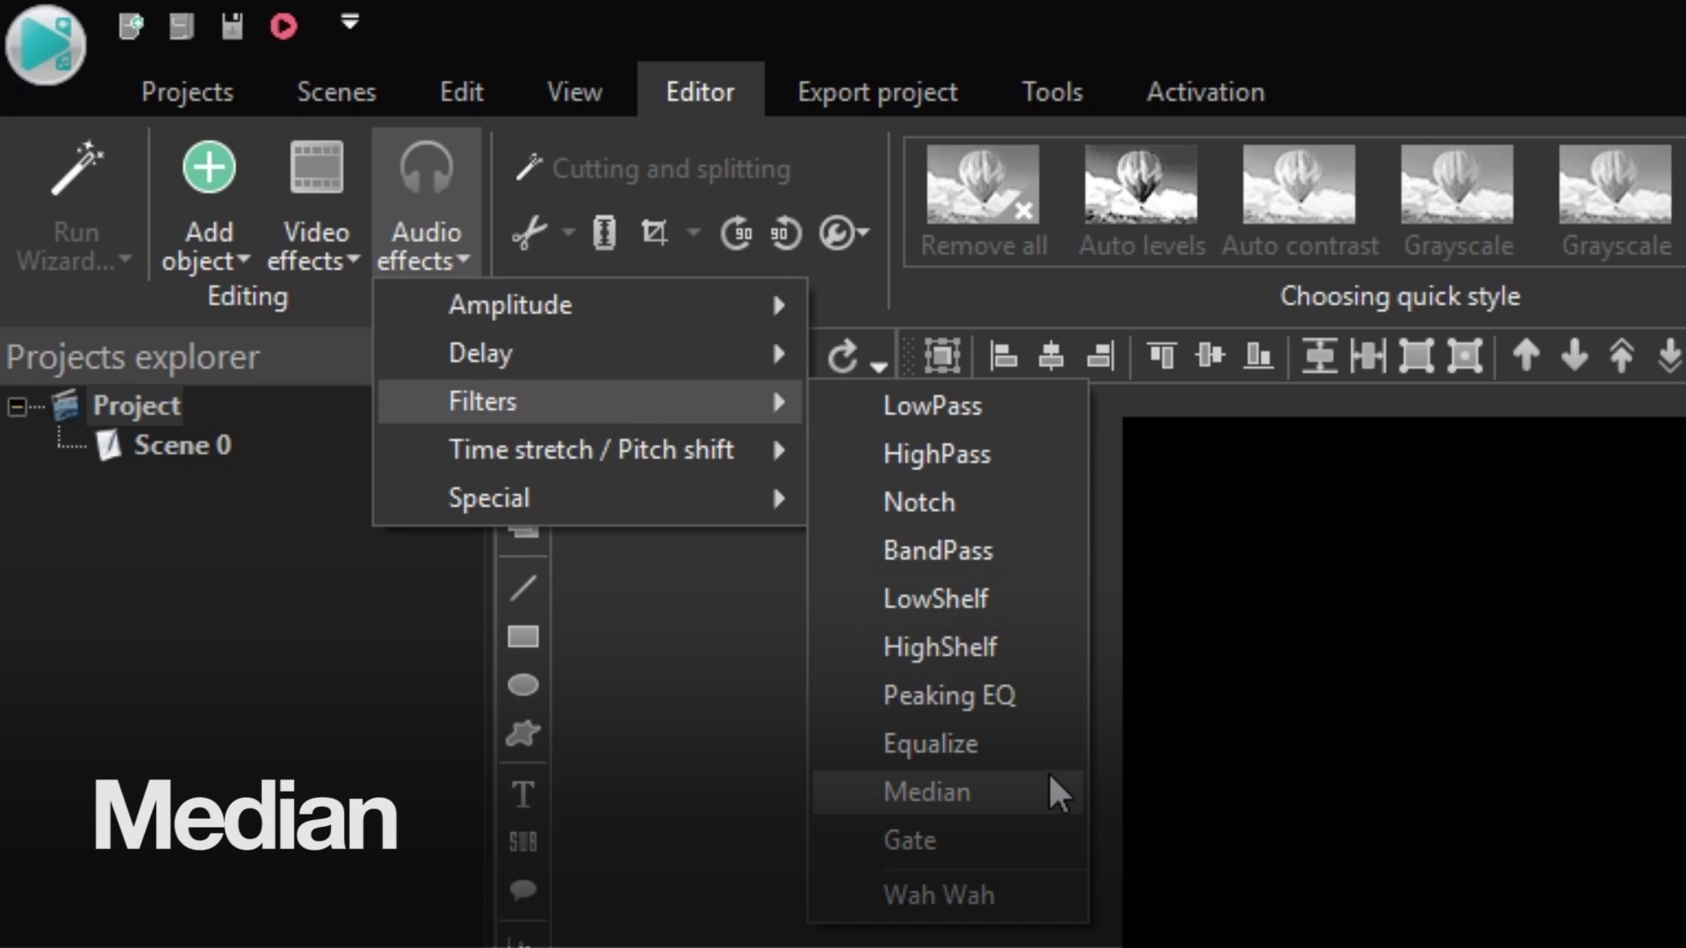
{"action": "left_click", "coordinate": [1052, 779]}
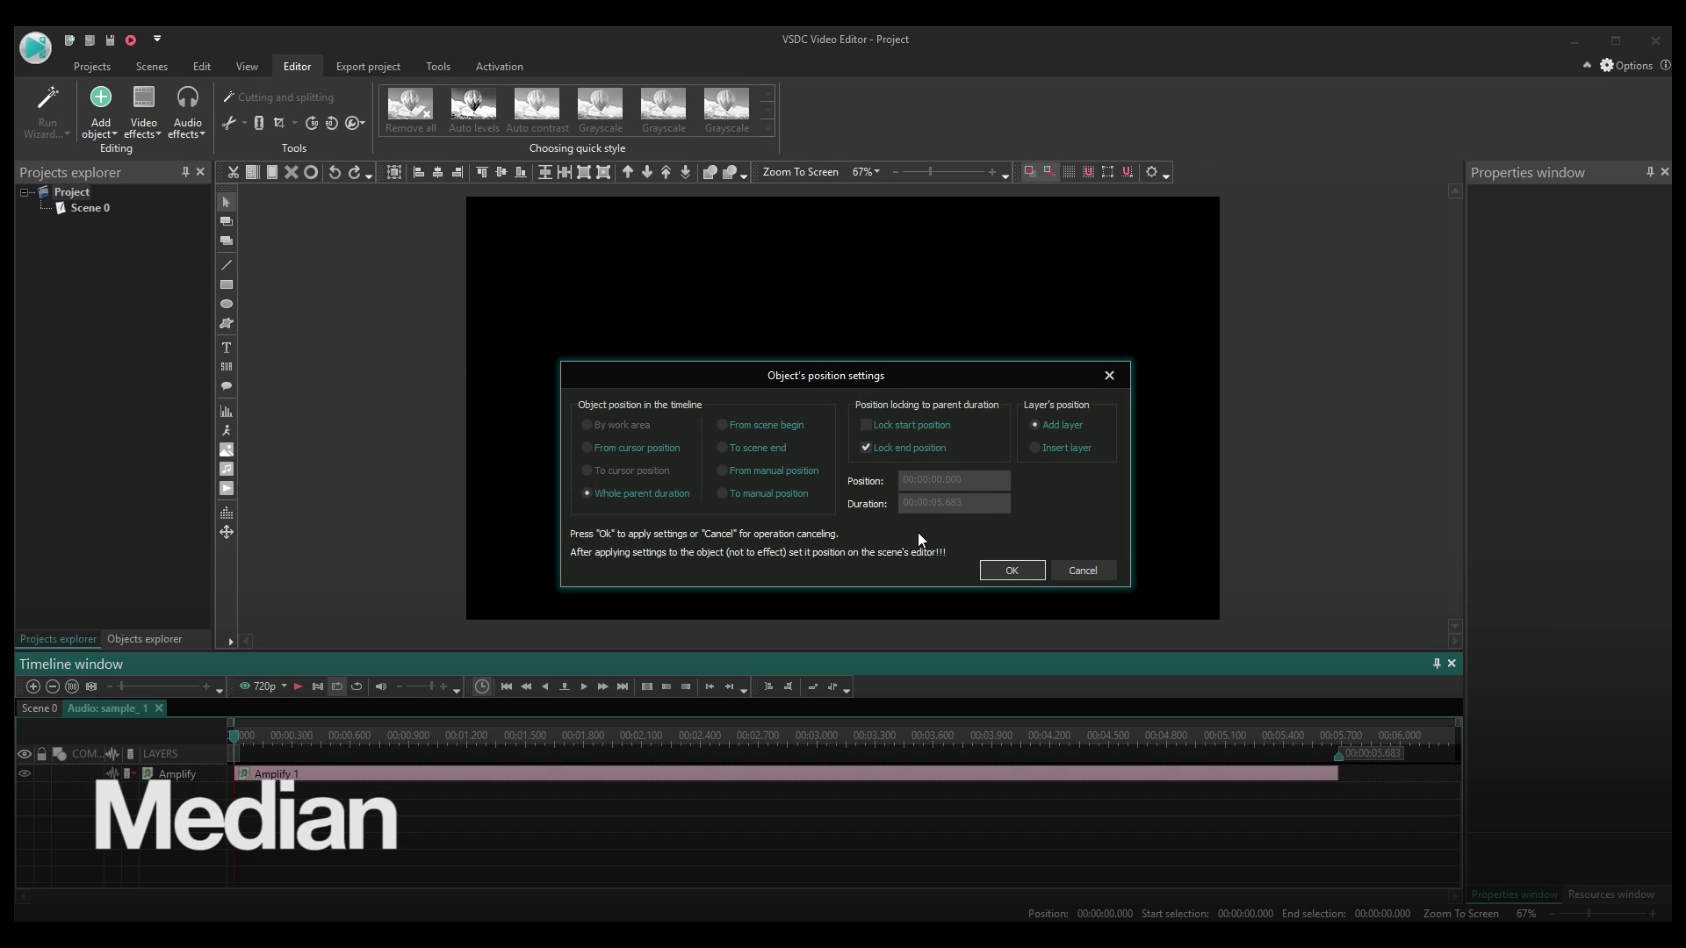
{"action": "left_click", "coordinate": [1016, 571]}
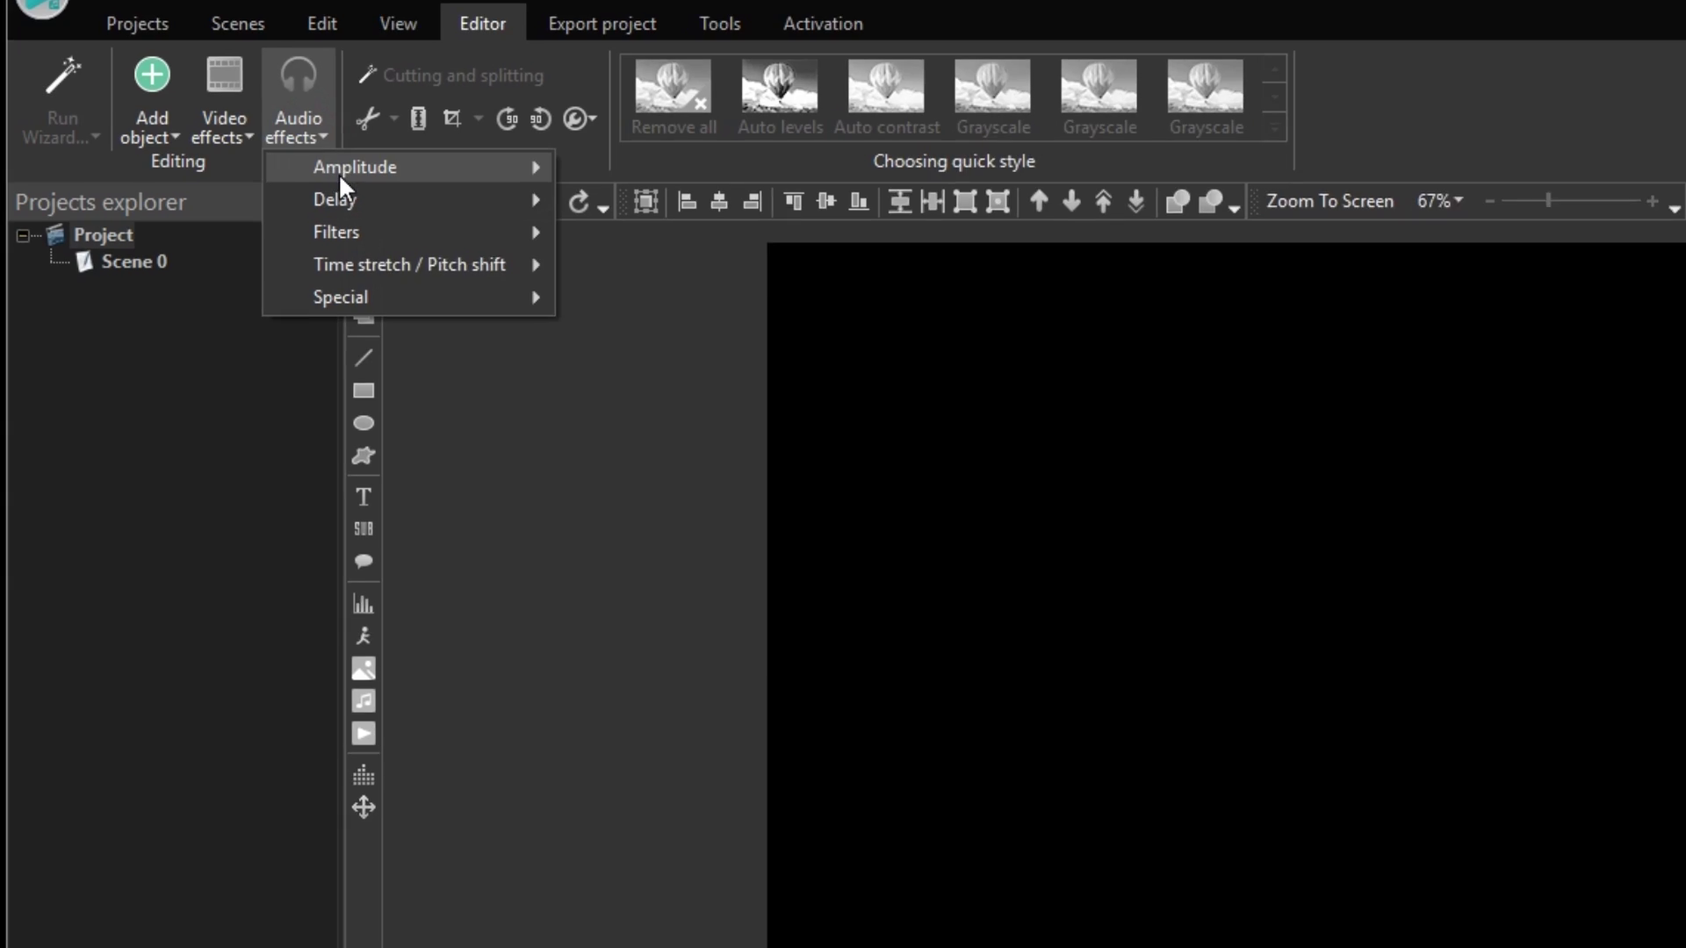
Open the list of audio filters for adding another effect to the sample audio
{"action": "left_click", "coordinate": [232, 189]}
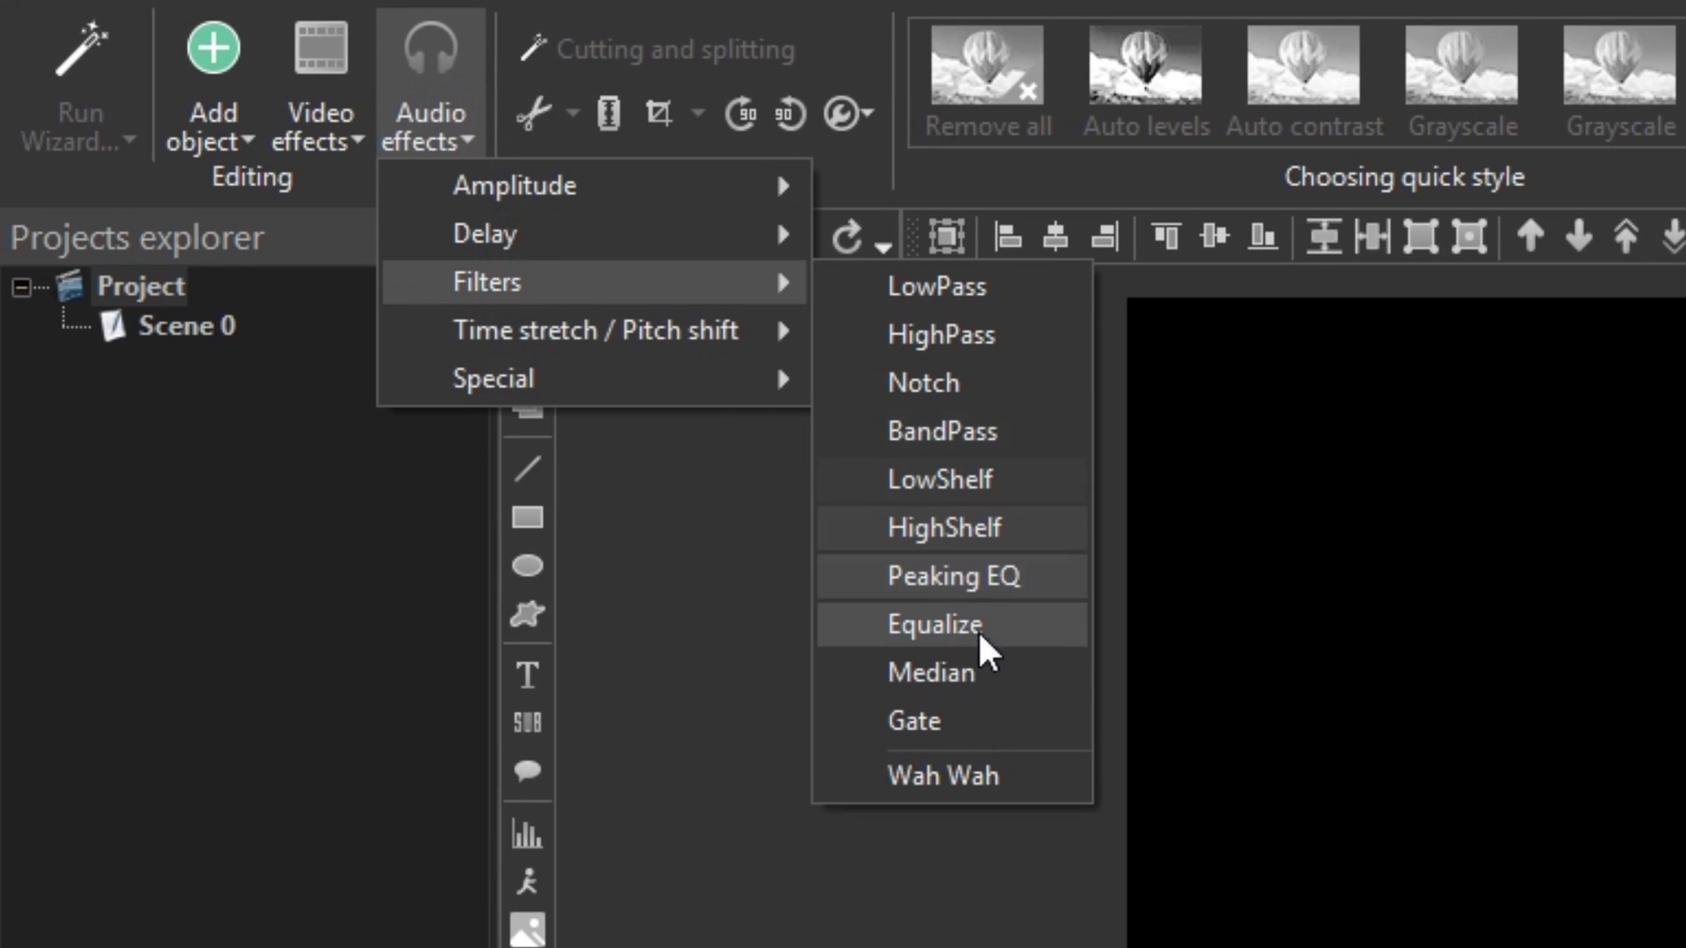